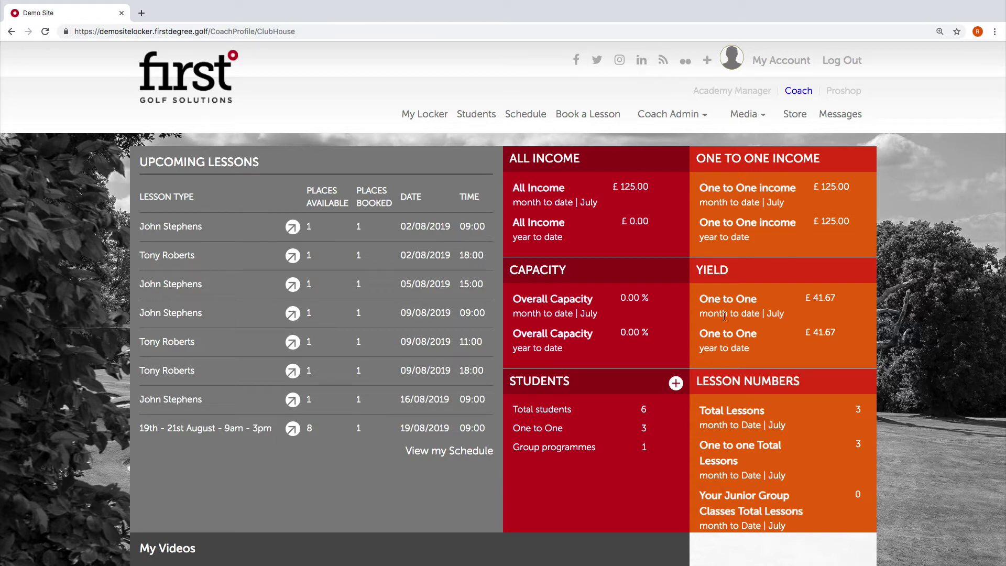
- Start booking a lesson in the past and select Demo Level 2 as the student
{"action": "scroll", "coordinate": [724, 317], "scroll_direction": "down", "scroll_amount": 1}
{"action": "scroll", "coordinate": [654, 210], "scroll_direction": "up", "scroll_amount": 1}
{"action": "left_click", "coordinate": [598, 115]}
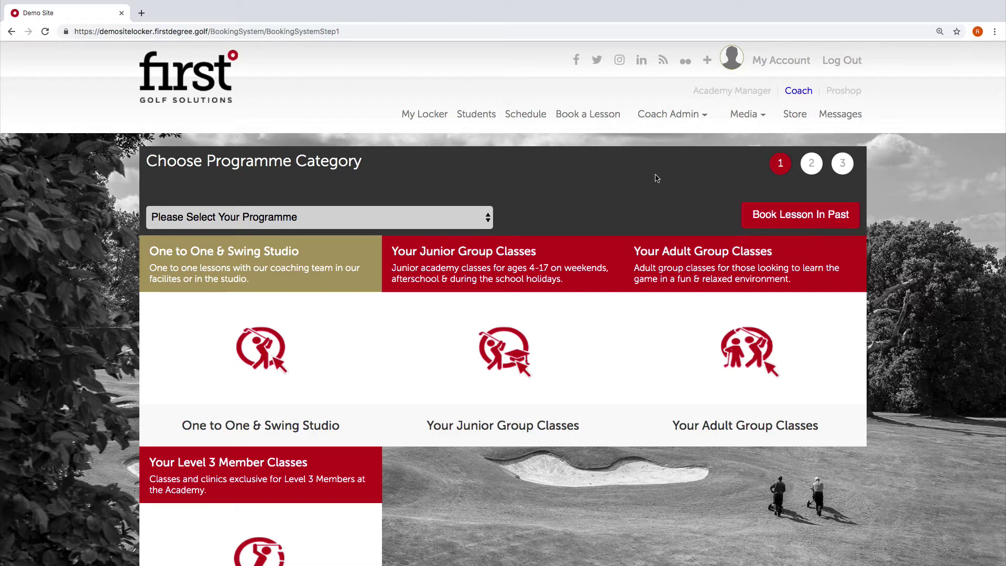
{"action": "left_click", "coordinate": [791, 216]}
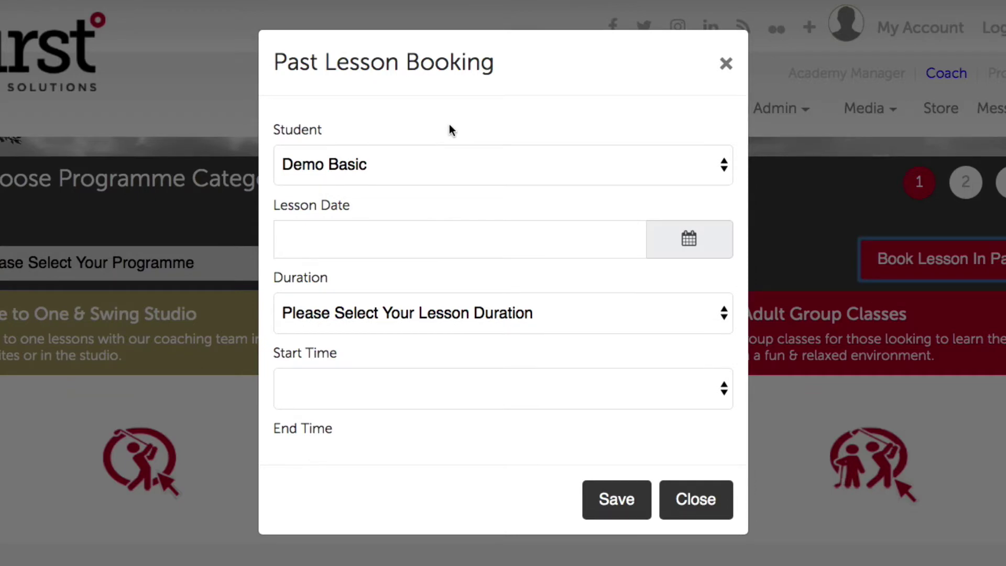
{"action": "left_click", "coordinate": [447, 165]}
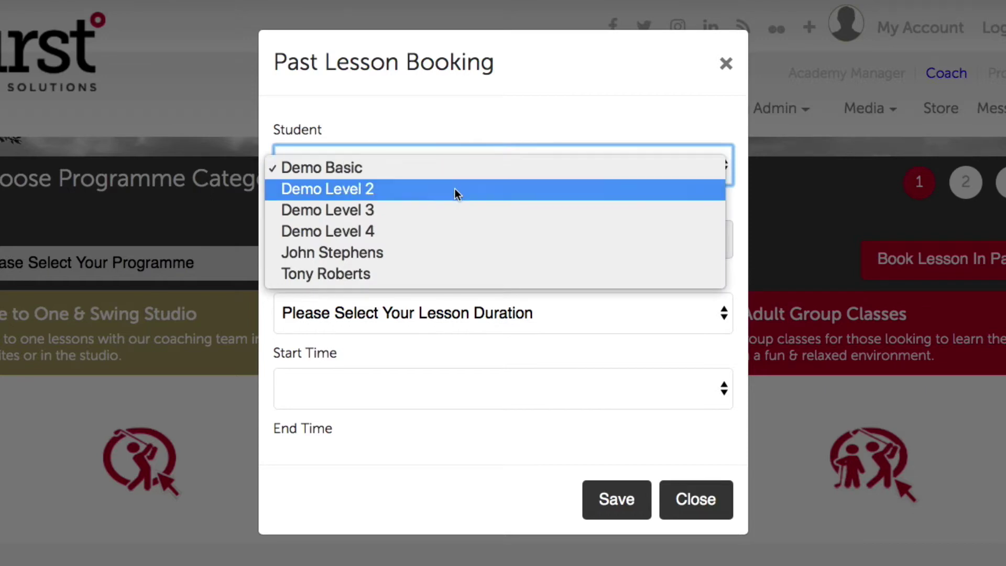
{"action": "left_click", "coordinate": [454, 189]}
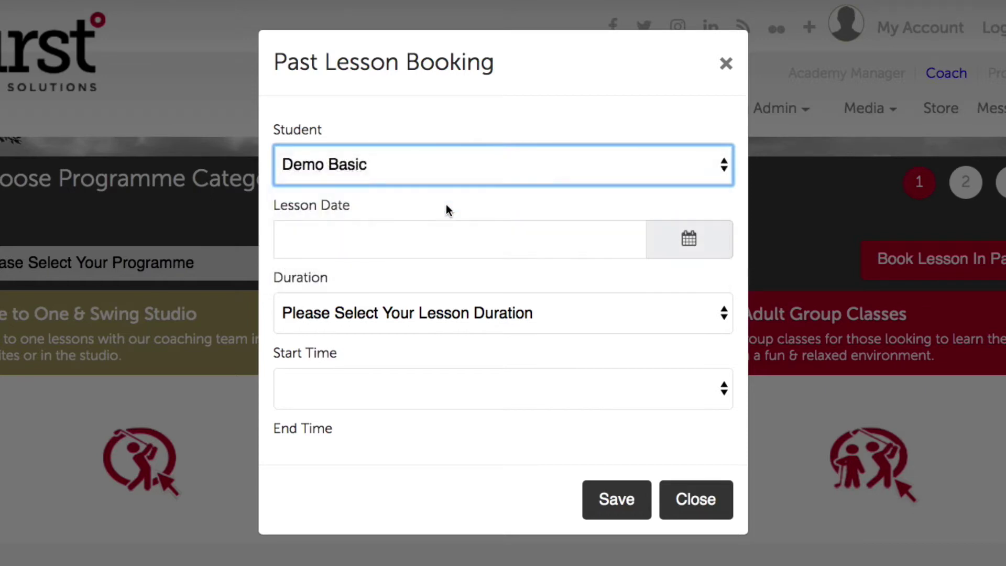
- Set the past lesson's date to 29/07/2019 and its duration to 45 Mins
{"action": "left_click", "coordinate": [695, 237]}
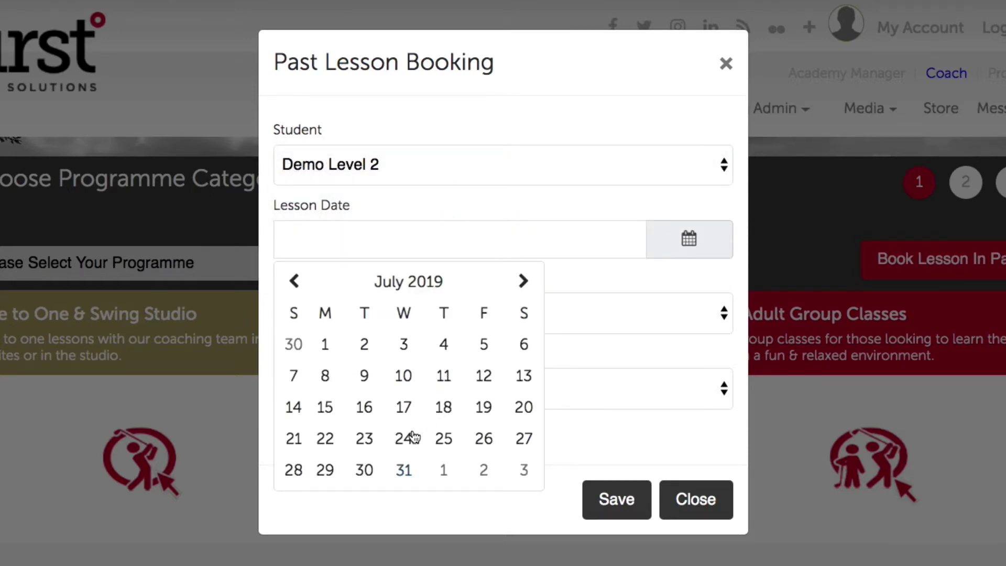
{"action": "left_click", "coordinate": [326, 470]}
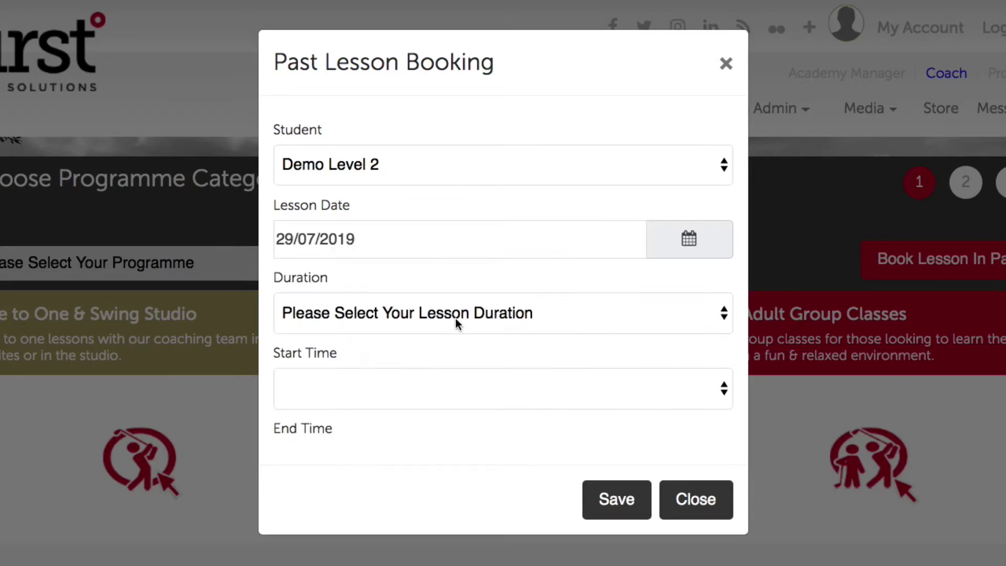
{"action": "left_click", "coordinate": [456, 321]}
{"action": "left_click", "coordinate": [438, 360]}
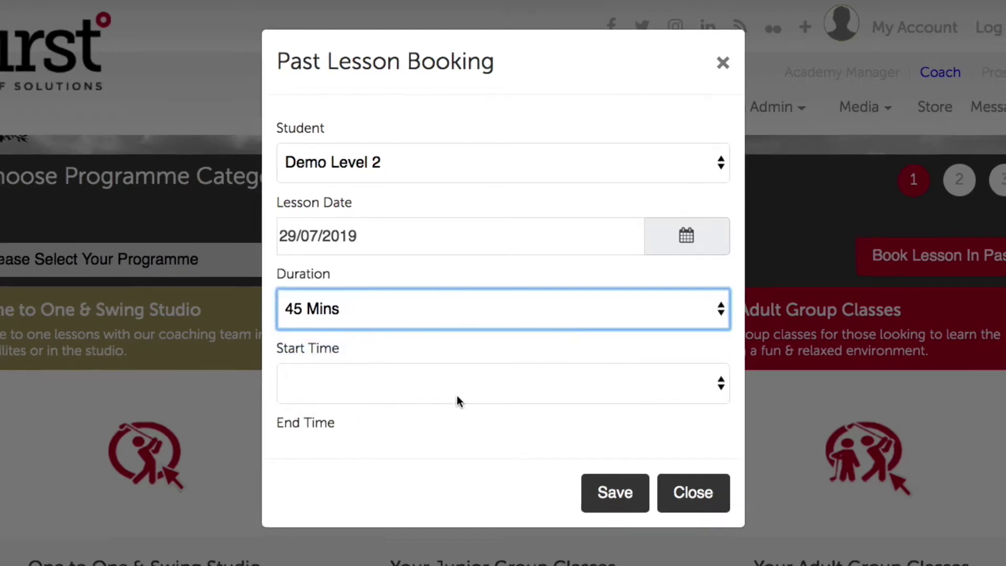
- Set the lesson's start time to 07:00 PM, save the past booking and dismiss the confirmation message
{"action": "left_click", "coordinate": [457, 401]}
{"action": "scroll", "coordinate": [456, 534], "scroll_direction": "down", "scroll_amount": 5}
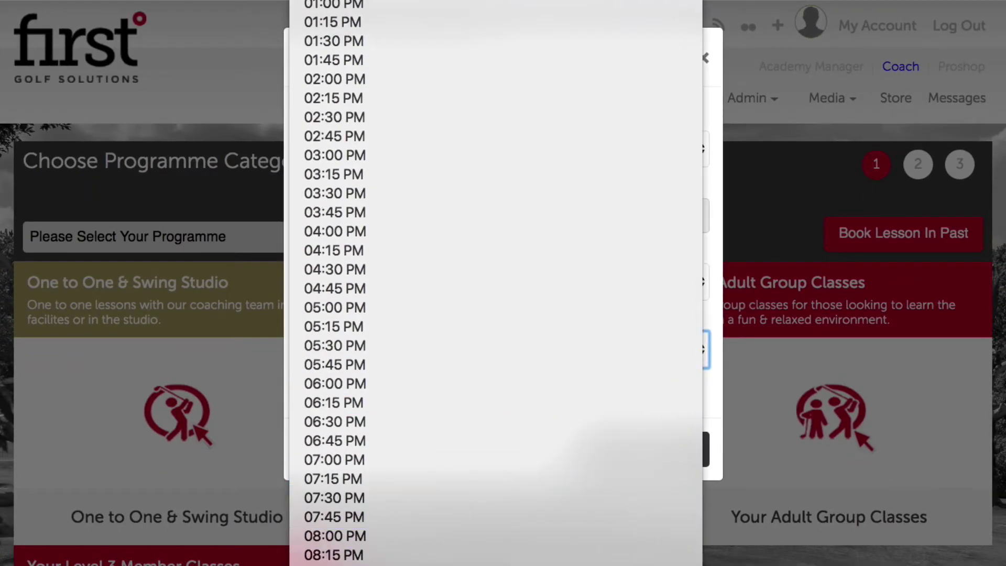
{"action": "left_click", "coordinate": [352, 459]}
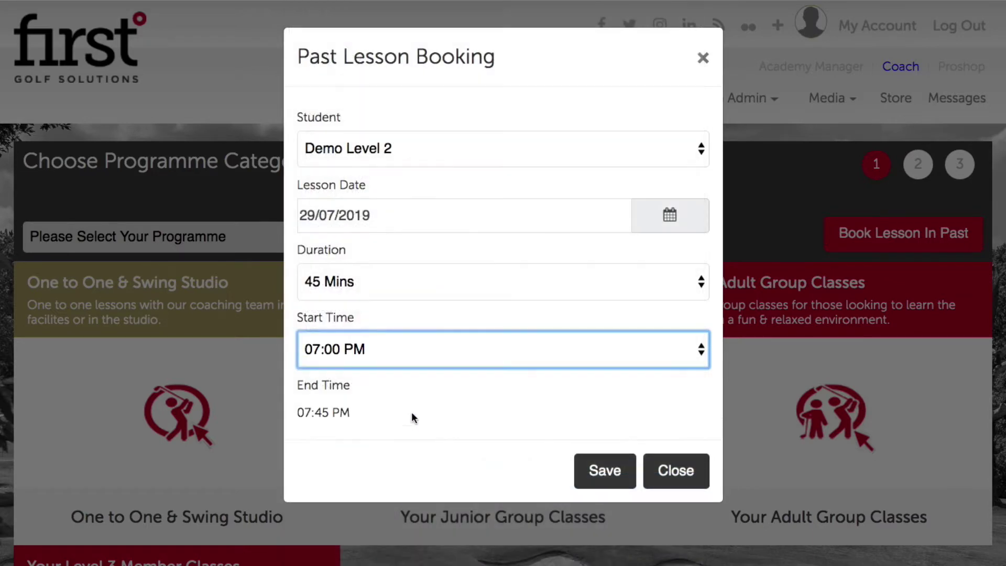
{"action": "left_click", "coordinate": [585, 459]}
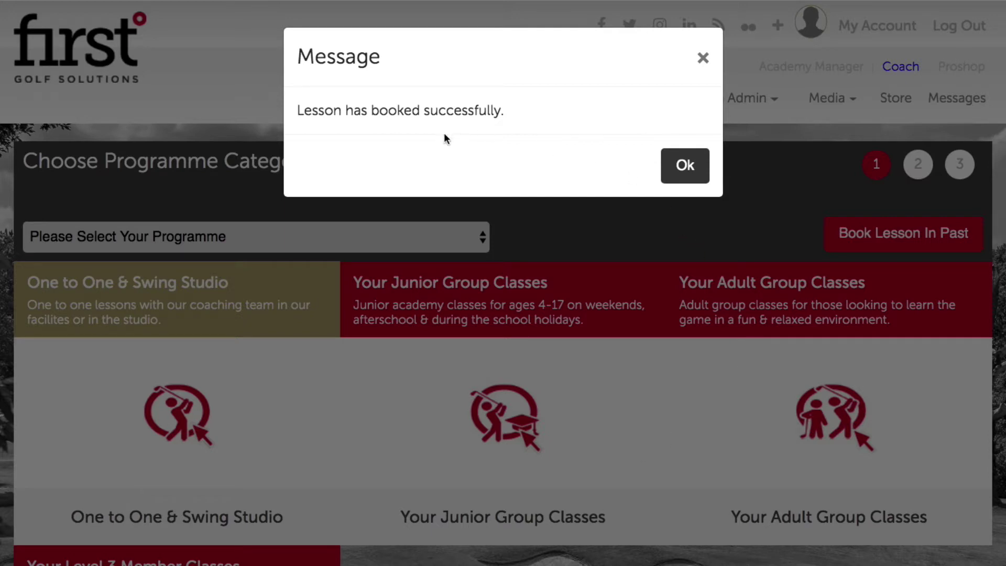
{"action": "scroll", "coordinate": [686, 168], "scroll_direction": "down", "scroll_amount": 1}
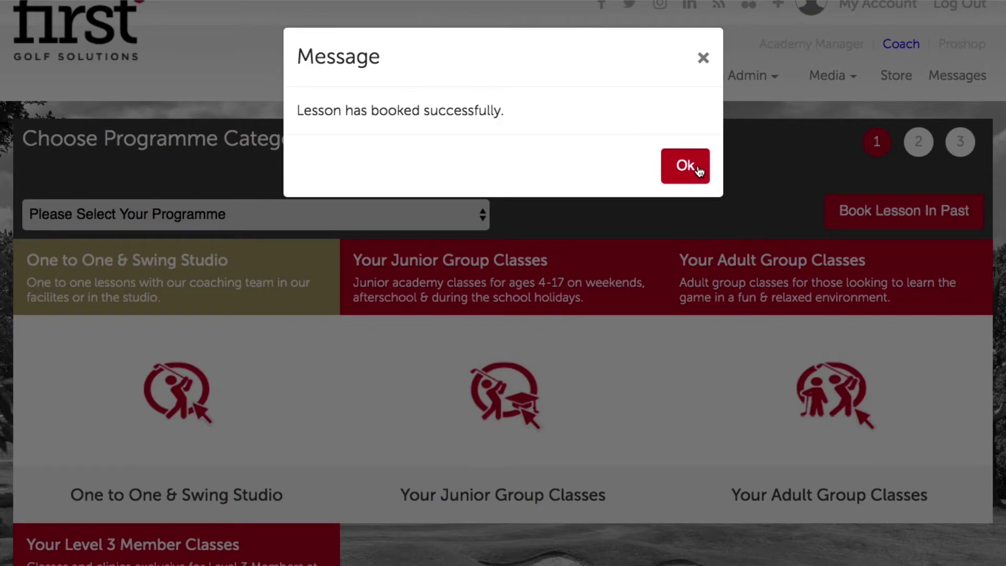
{"action": "scroll", "coordinate": [700, 170], "scroll_direction": "down", "scroll_amount": 1}
{"action": "left_click", "coordinate": [685, 166]}
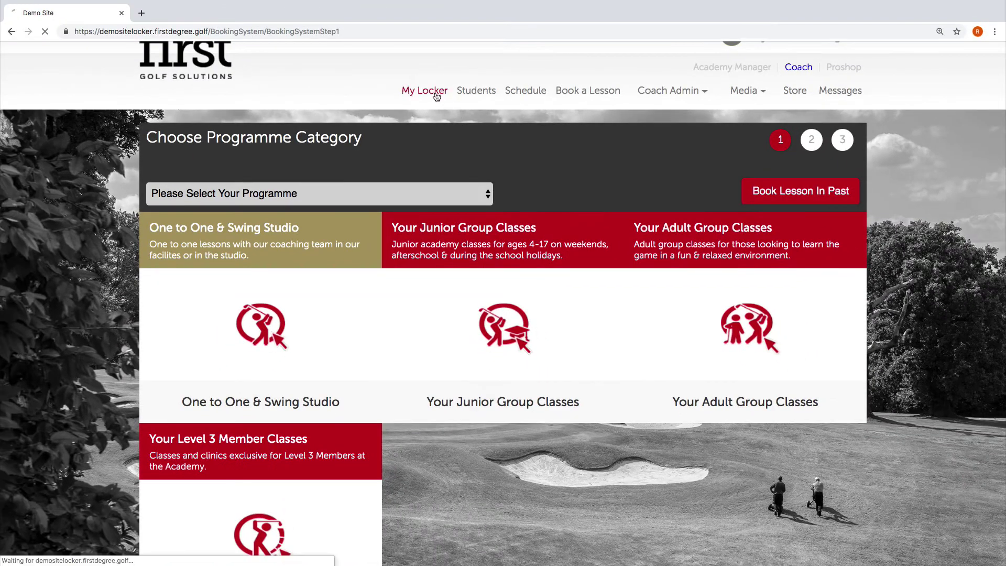
- Return to the coach's locker page and examine the Jul 29 – Aug 4 2019 schedule for the past lesson and other bookings
{"action": "left_click", "coordinate": [438, 93]}
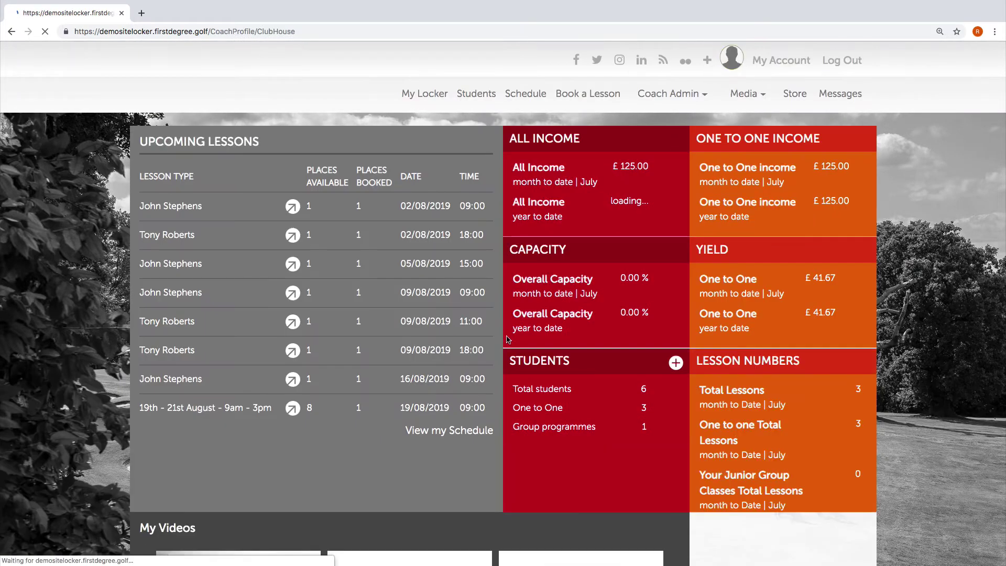
{"action": "scroll", "coordinate": [506, 338], "scroll_direction": "down", "scroll_amount": 10}
{"action": "scroll", "coordinate": [506, 342], "scroll_direction": "down", "scroll_amount": 12}
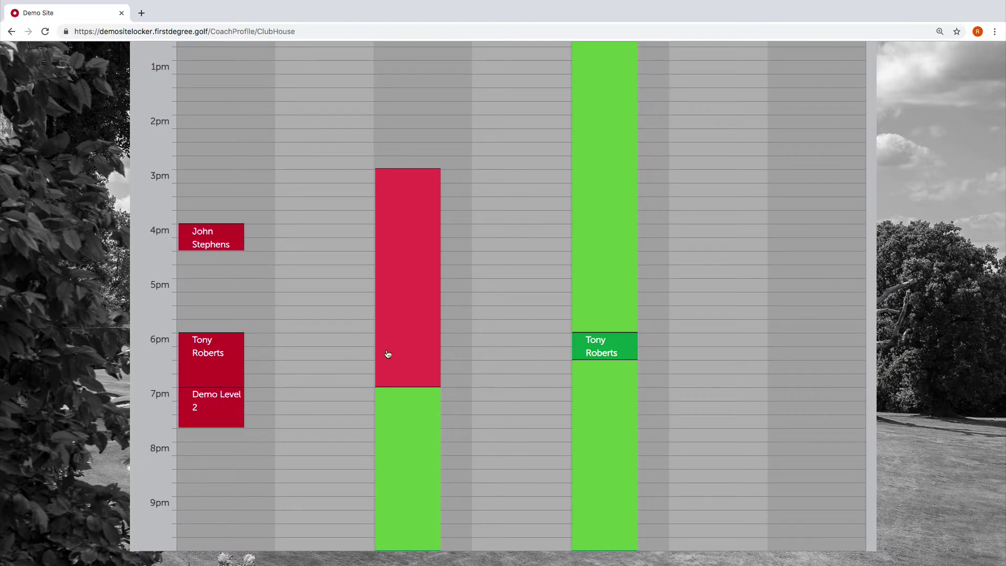
{"action": "scroll", "coordinate": [404, 350], "scroll_direction": "up", "scroll_amount": 10}
{"action": "scroll", "coordinate": [411, 348], "scroll_direction": "up", "scroll_amount": 3}
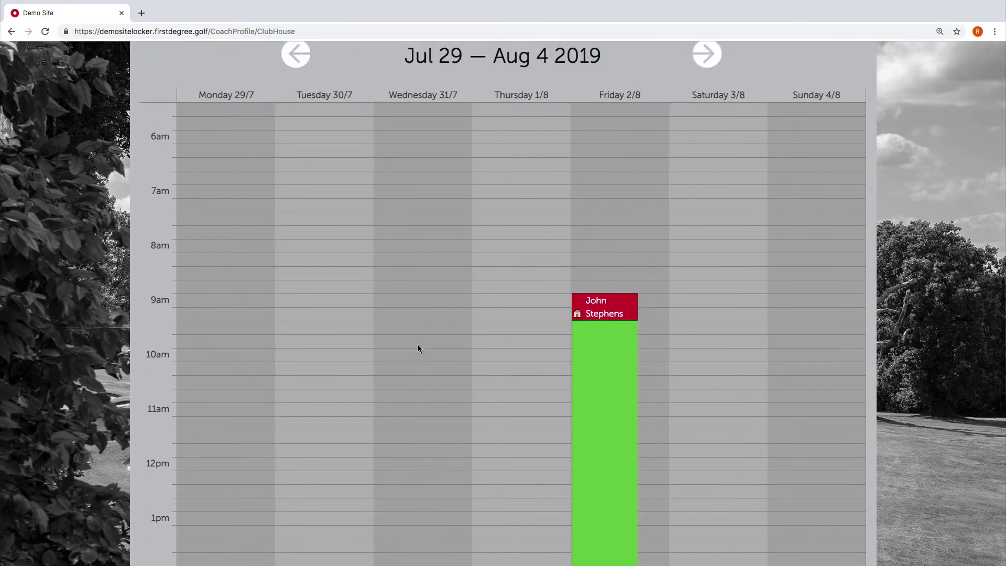
{"action": "scroll", "coordinate": [437, 317], "scroll_direction": "down", "scroll_amount": 8}
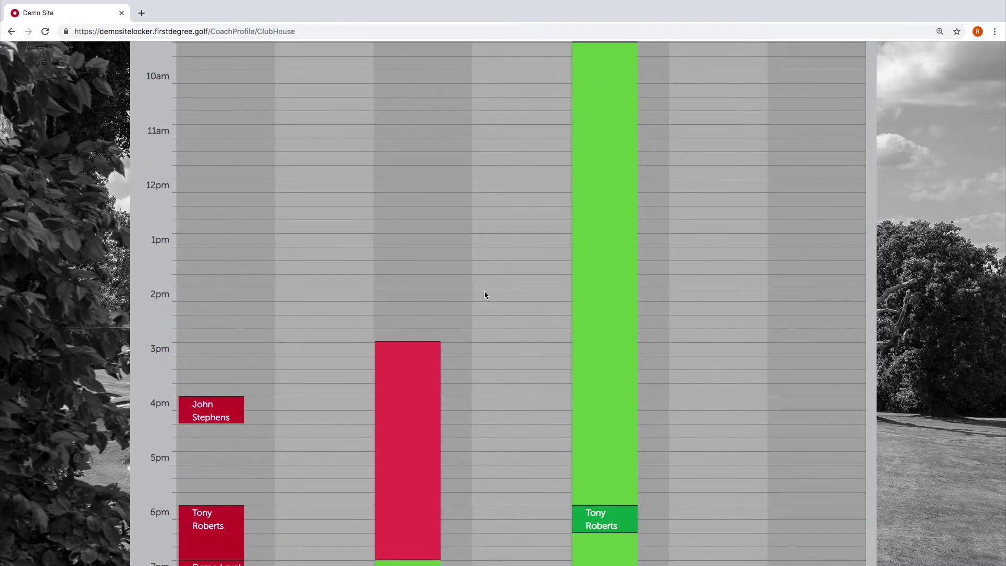
{"action": "scroll", "coordinate": [463, 290], "scroll_direction": "up", "scroll_amount": 3}
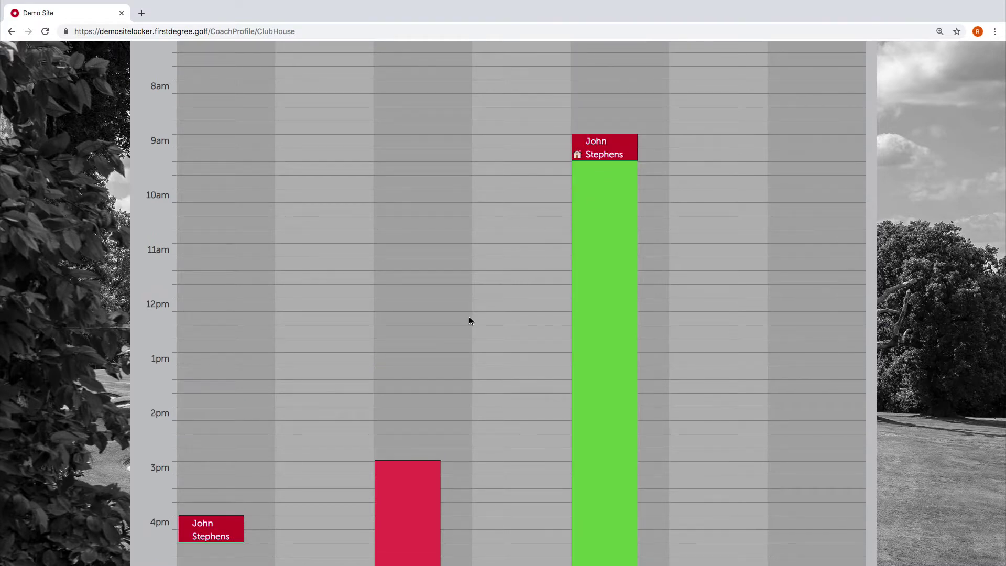
{"action": "scroll", "coordinate": [469, 316], "scroll_direction": "down", "scroll_amount": 5}
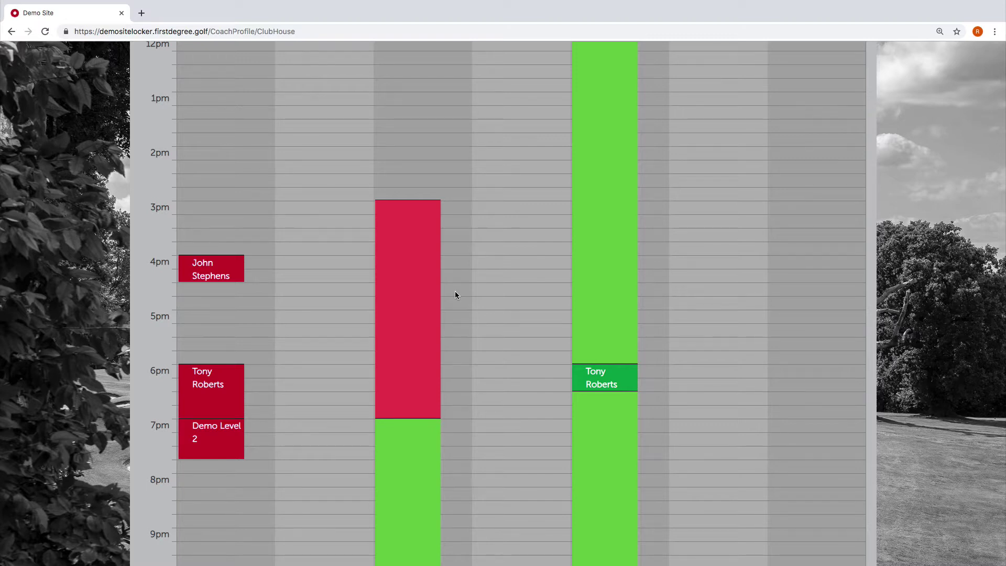
{"action": "scroll", "coordinate": [455, 295], "scroll_direction": "up", "scroll_amount": 4}
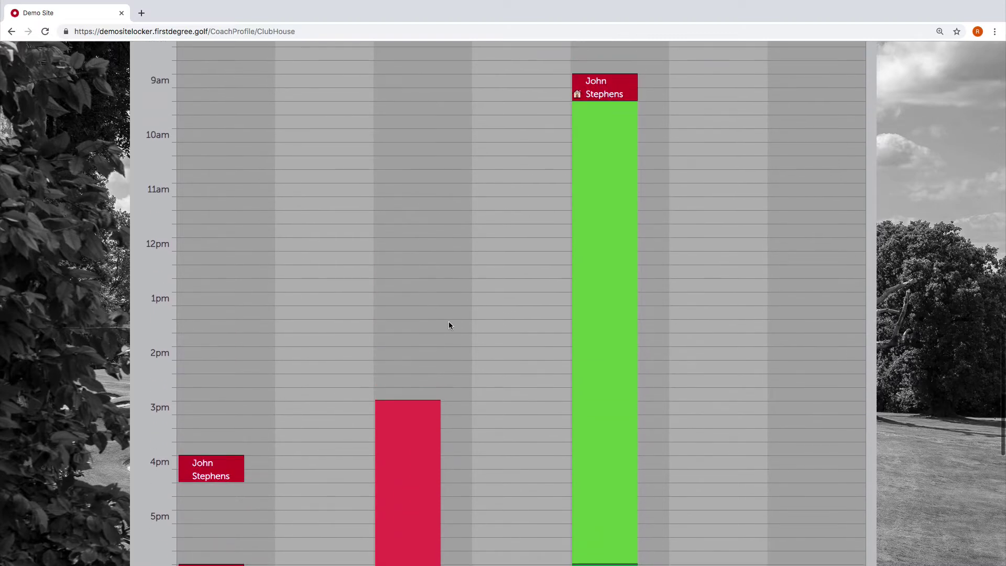
{"action": "scroll", "coordinate": [485, 321], "scroll_direction": "down", "scroll_amount": 1}
{"action": "scroll", "coordinate": [486, 323], "scroll_direction": "up", "scroll_amount": 1}
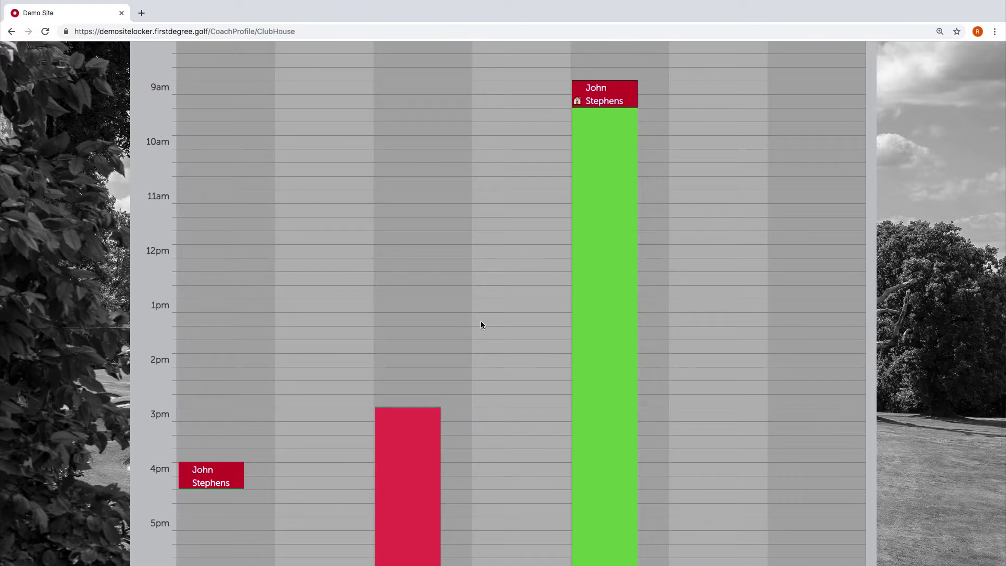
- Advance the coach schedule to the week of Aug 5 – 11 2019 and examine its leave blocks, lessons and available times
{"action": "scroll", "coordinate": [419, 202], "scroll_direction": "up", "scroll_amount": 5}
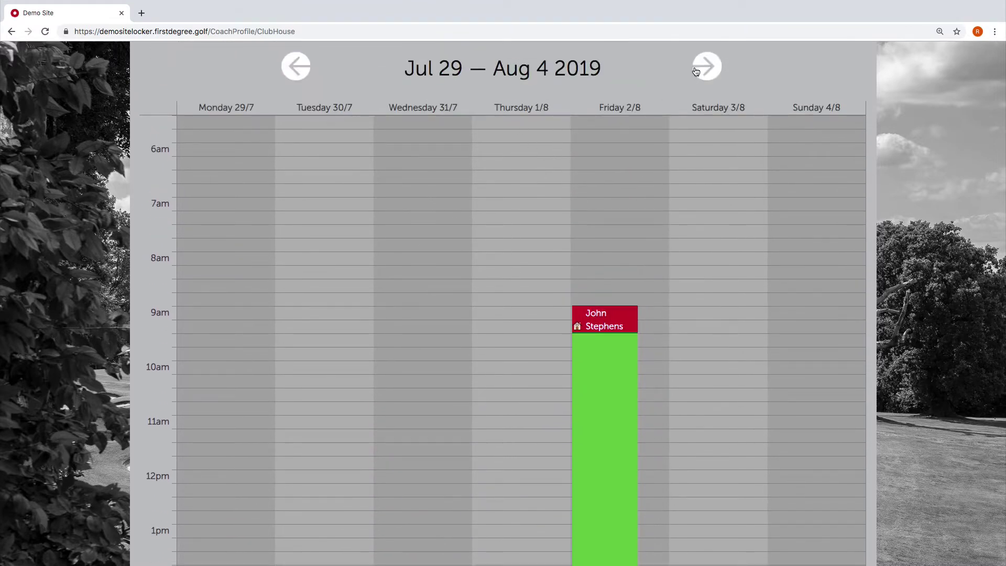
{"action": "left_click", "coordinate": [695, 71]}
{"action": "scroll", "coordinate": [576, 230], "scroll_direction": "down", "scroll_amount": 1}
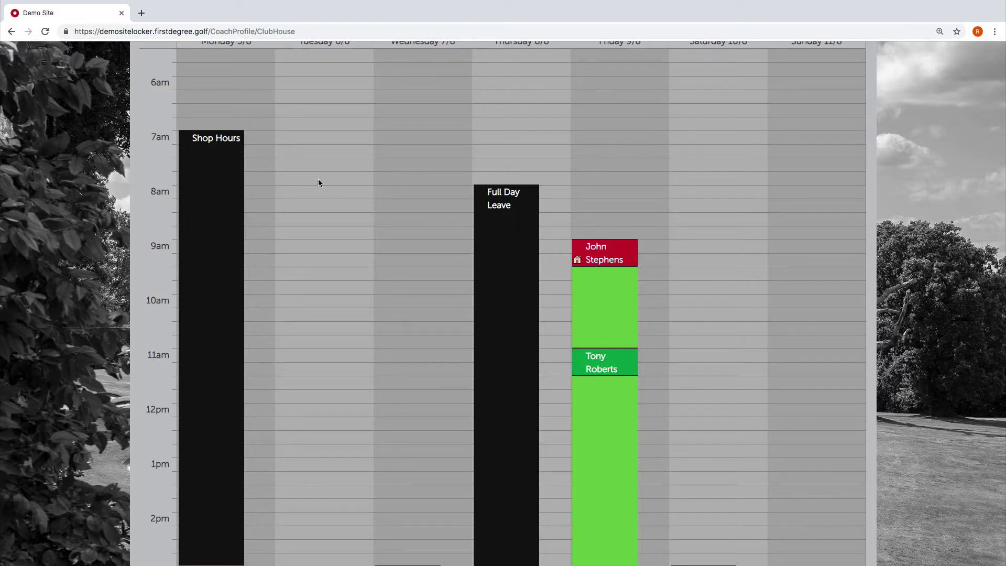
{"action": "scroll", "coordinate": [319, 183], "scroll_direction": "up", "scroll_amount": 3}
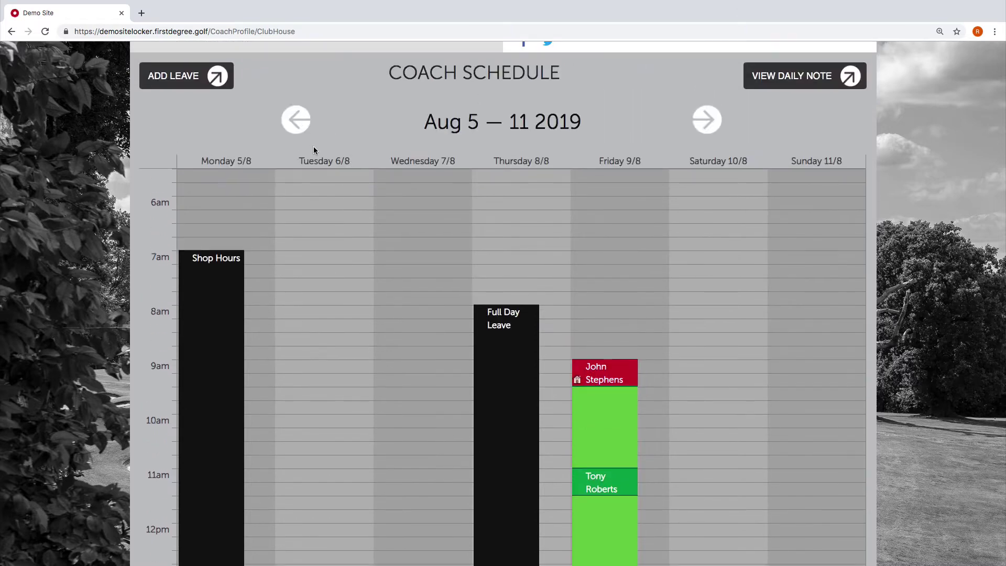
{"action": "scroll", "coordinate": [551, 284], "scroll_direction": "down", "scroll_amount": 3}
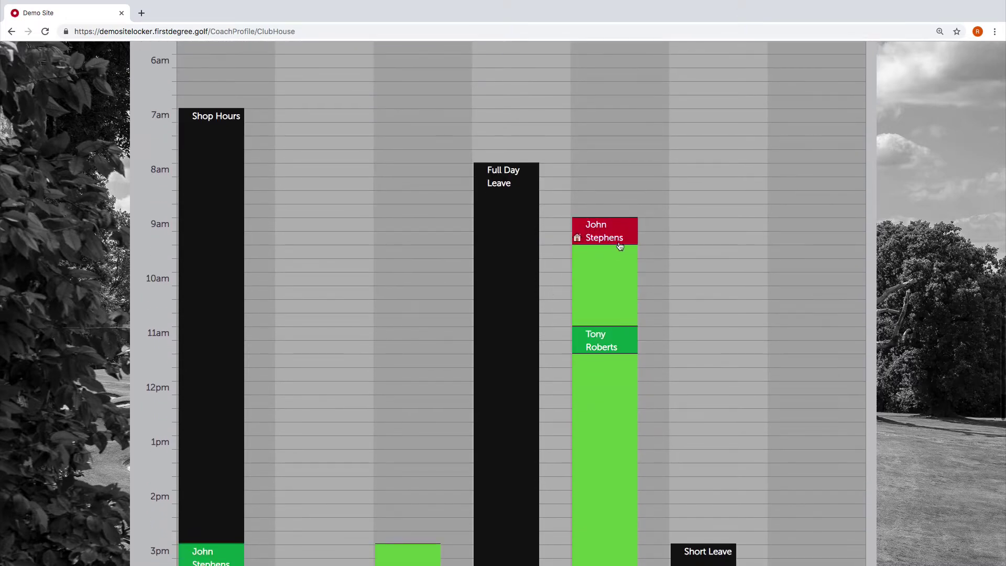
{"action": "scroll", "coordinate": [529, 308], "scroll_direction": "down", "scroll_amount": 4}
- Advance the coach schedule to the week of Aug 19 – 25 2019 and examine its group classes and lessons
{"action": "scroll", "coordinate": [621, 271], "scroll_direction": "up", "scroll_amount": 10}
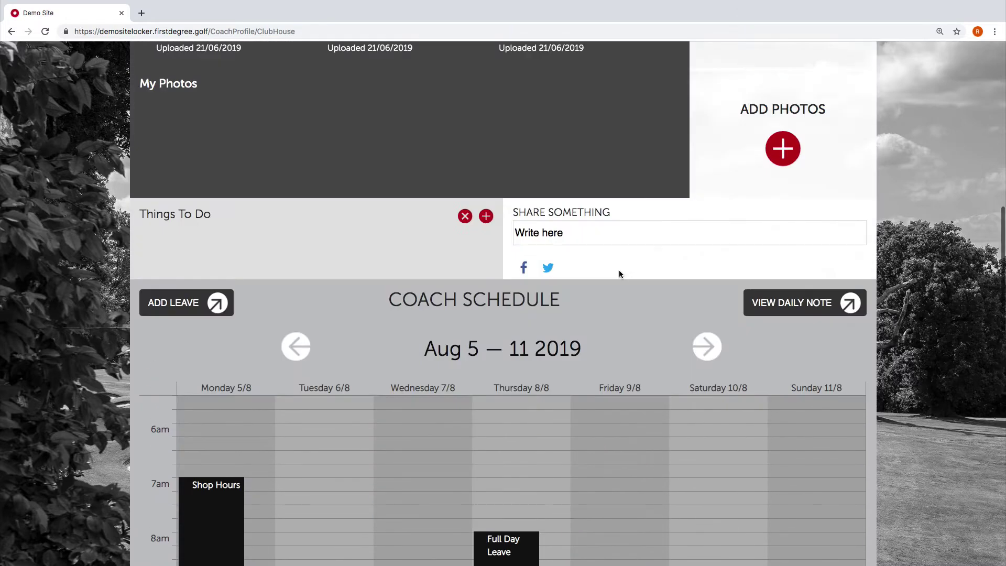
{"action": "scroll", "coordinate": [664, 291], "scroll_direction": "down", "scroll_amount": 1}
{"action": "left_click", "coordinate": [705, 321]}
{"action": "scroll", "coordinate": [676, 312], "scroll_direction": "down", "scroll_amount": 3}
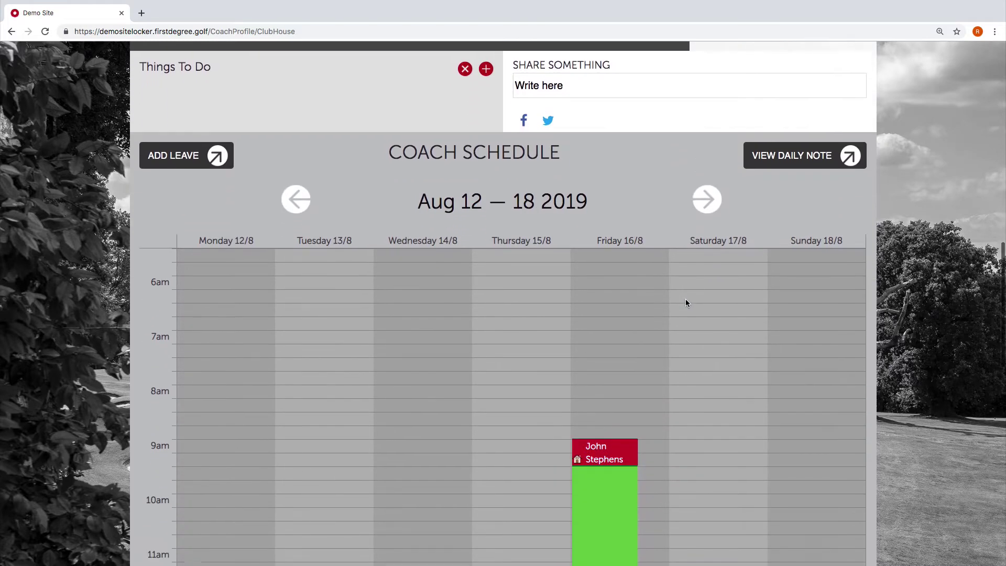
{"action": "scroll", "coordinate": [687, 302], "scroll_direction": "down", "scroll_amount": 1}
{"action": "left_click", "coordinate": [714, 152]}
{"action": "scroll", "coordinate": [579, 330], "scroll_direction": "down", "scroll_amount": 4}
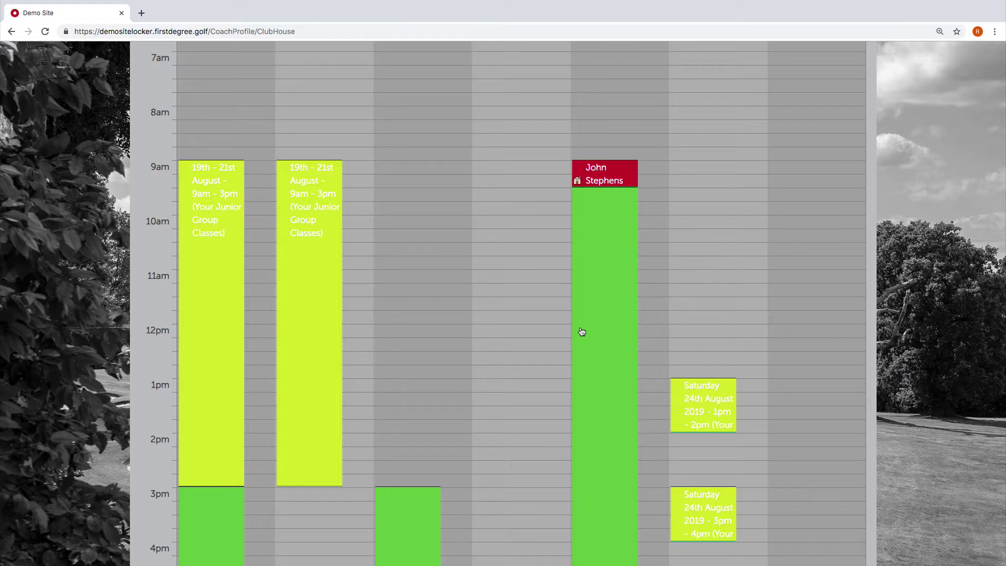
{"action": "scroll", "coordinate": [307, 231], "scroll_direction": "up", "scroll_amount": 1}
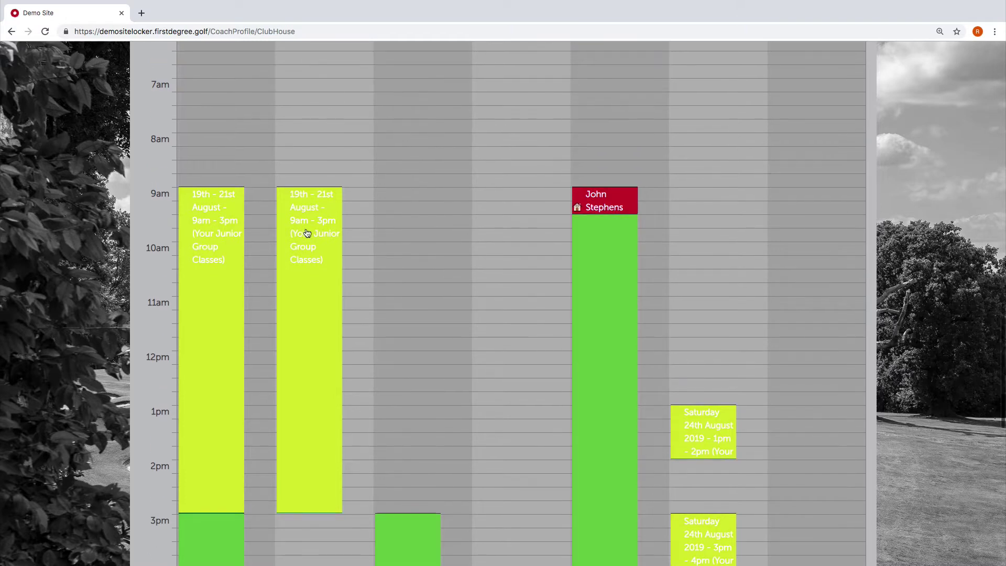
{"action": "scroll", "coordinate": [356, 230], "scroll_direction": "down", "scroll_amount": 3}
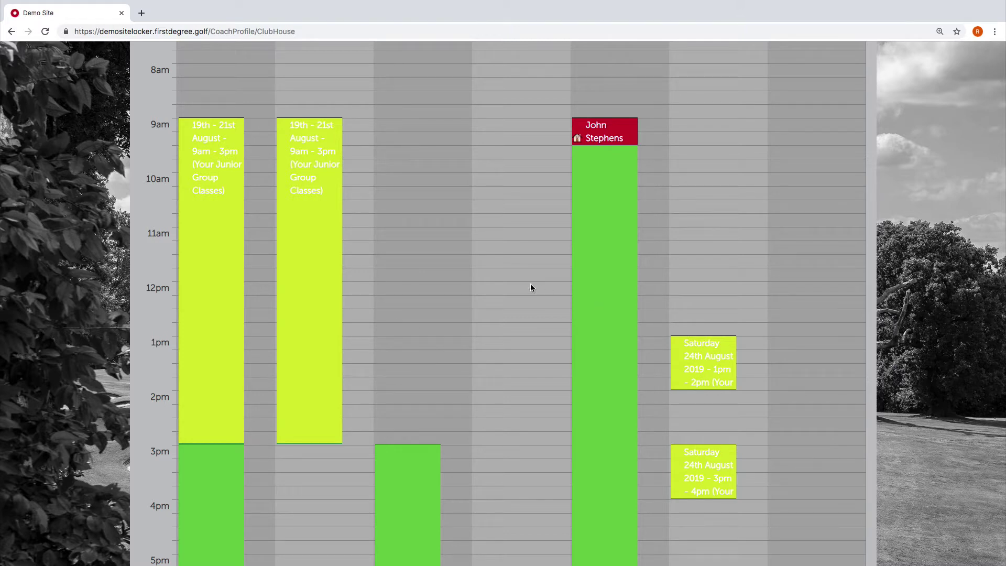
- Go back two weeks in the coach schedule to Aug 5 – 11 2019 and review the shop hours, leave and booked lessons
{"action": "scroll", "coordinate": [500, 227], "scroll_direction": "up", "scroll_amount": 5}
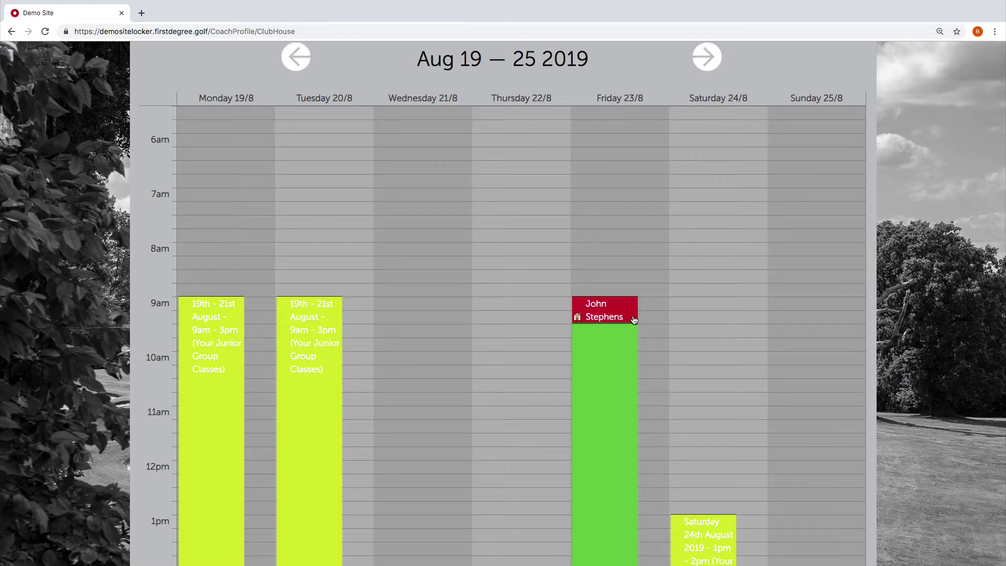
{"action": "left_click", "coordinate": [289, 64]}
{"action": "left_click", "coordinate": [289, 64]}
{"action": "scroll", "coordinate": [632, 301], "scroll_direction": "down", "scroll_amount": 2}
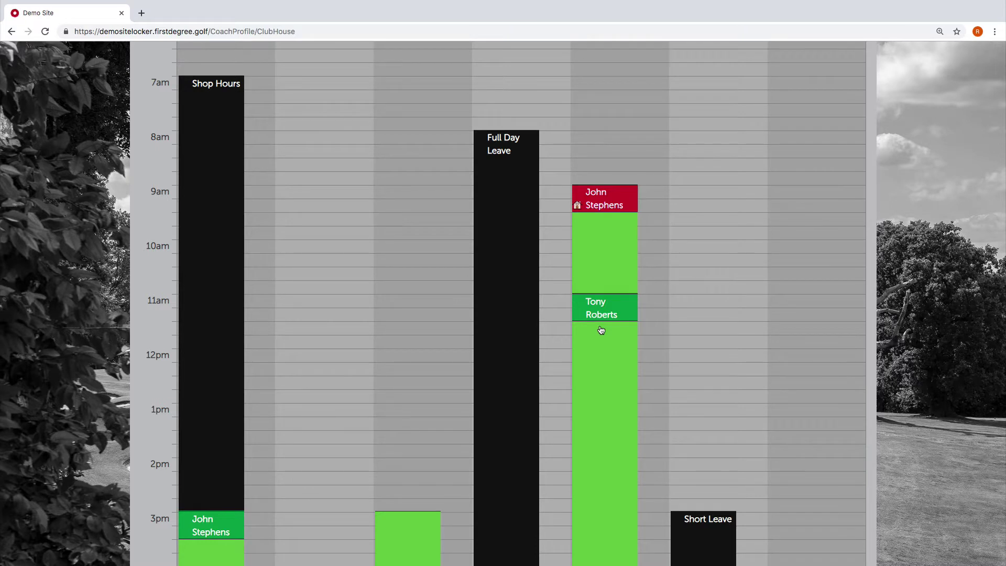
{"action": "scroll", "coordinate": [568, 351], "scroll_direction": "down", "scroll_amount": 2}
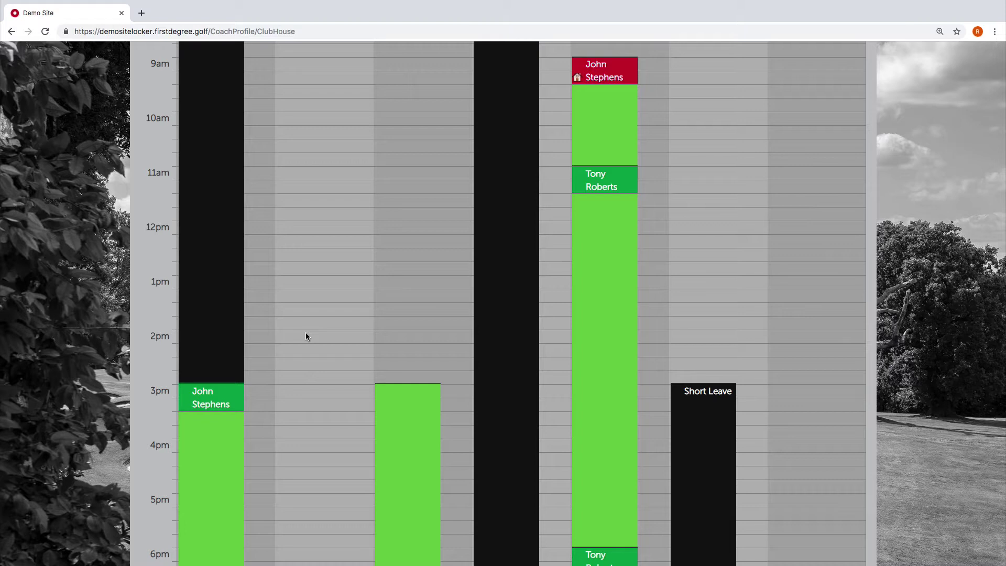
- Go back to the Jul 29 – Aug 4 2019 week in the coach schedule and review its afternoon and evening entries
{"action": "scroll", "coordinate": [344, 309], "scroll_direction": "up", "scroll_amount": 5}
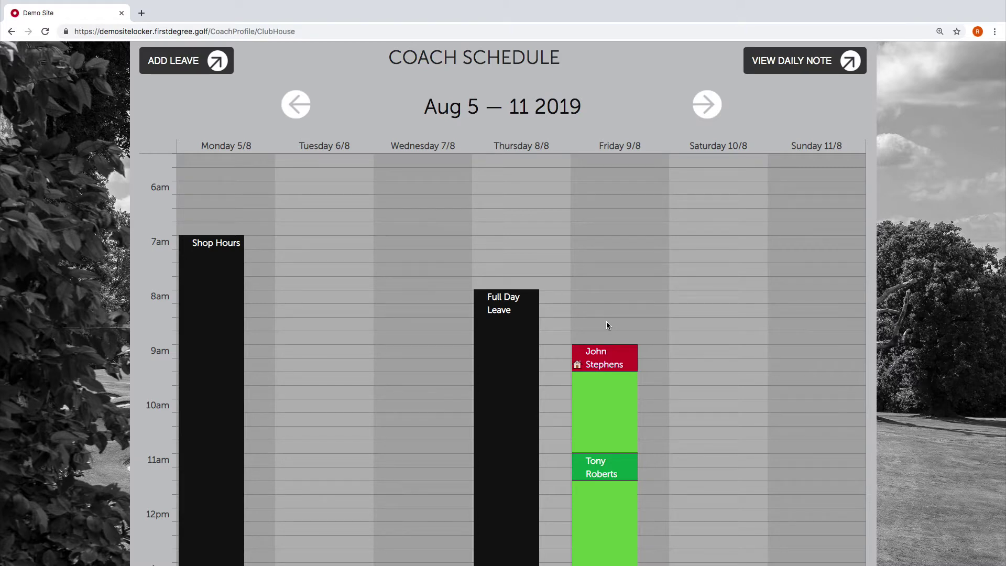
{"action": "left_click", "coordinate": [287, 102]}
{"action": "scroll", "coordinate": [365, 216], "scroll_direction": "down", "scroll_amount": 9}
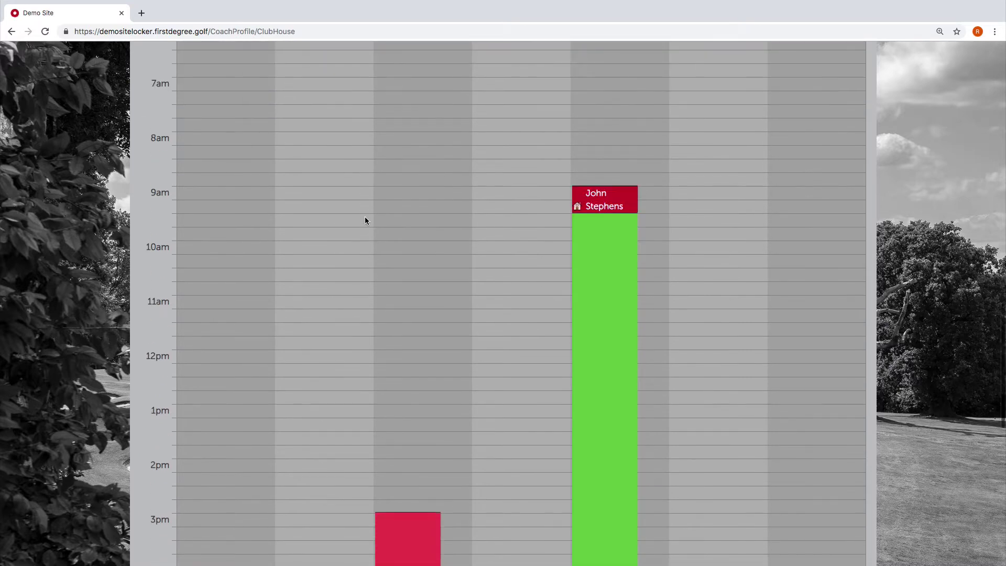
{"action": "scroll", "coordinate": [354, 286], "scroll_direction": "down", "scroll_amount": 2}
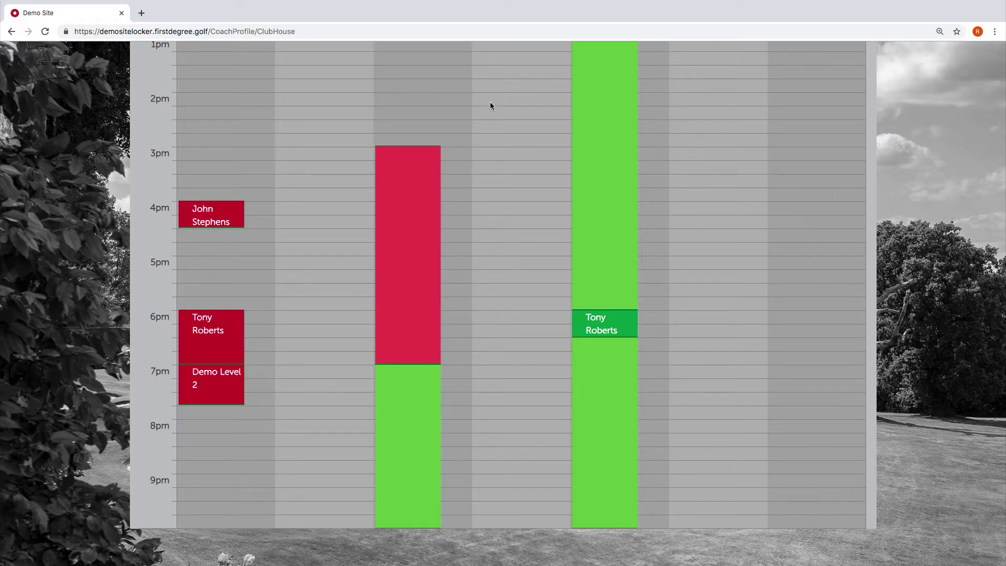
- Open the Monday 29/07/2019 4pm lesson in the coach schedule and review its lesson details
{"action": "scroll", "coordinate": [480, 150], "scroll_direction": "up", "scroll_amount": 3}
{"action": "scroll", "coordinate": [480, 280], "scroll_direction": "up", "scroll_amount": 4}
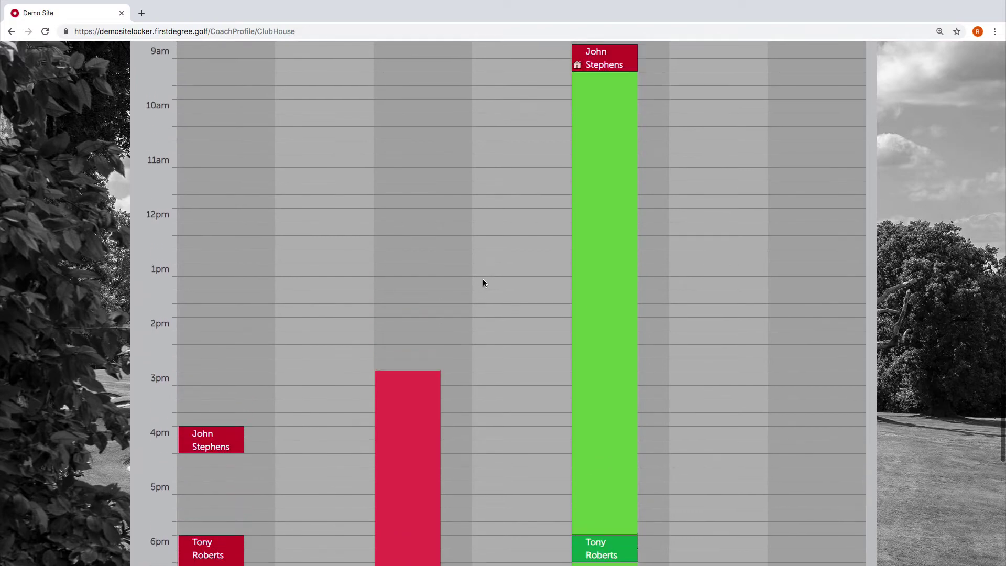
{"action": "scroll", "coordinate": [482, 281], "scroll_direction": "down", "scroll_amount": 4}
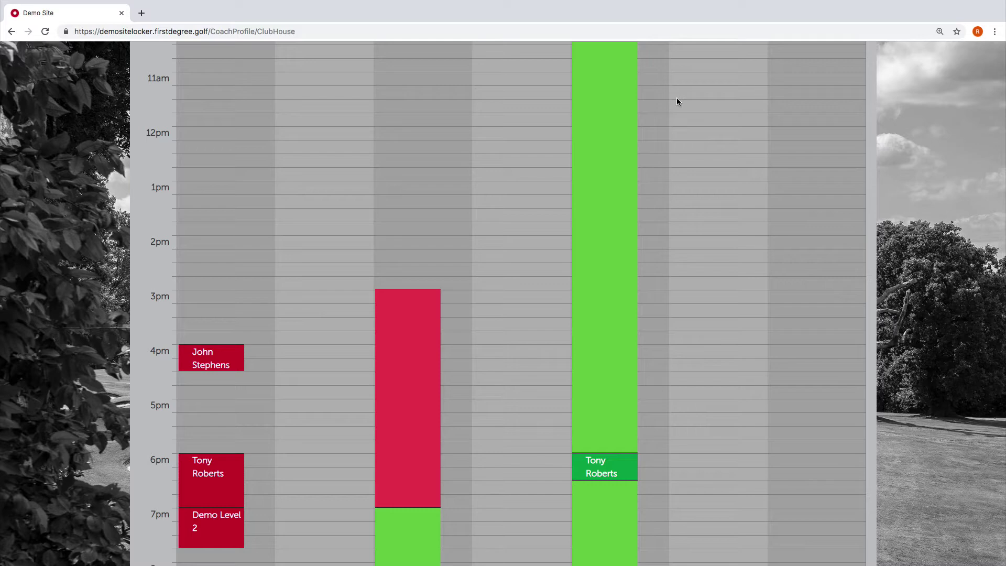
{"action": "left_click", "coordinate": [213, 360]}
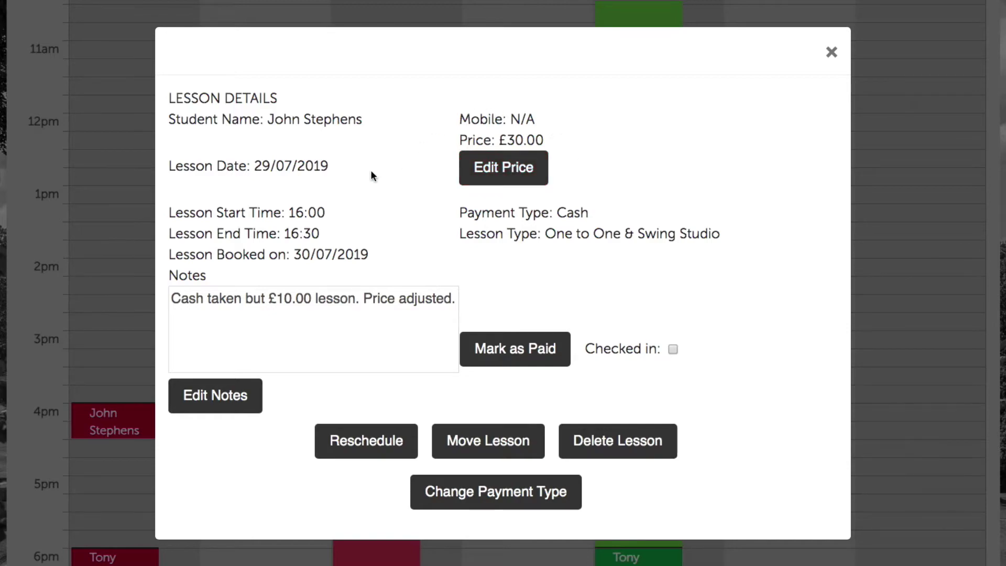
{"action": "left_click", "coordinate": [831, 52]}
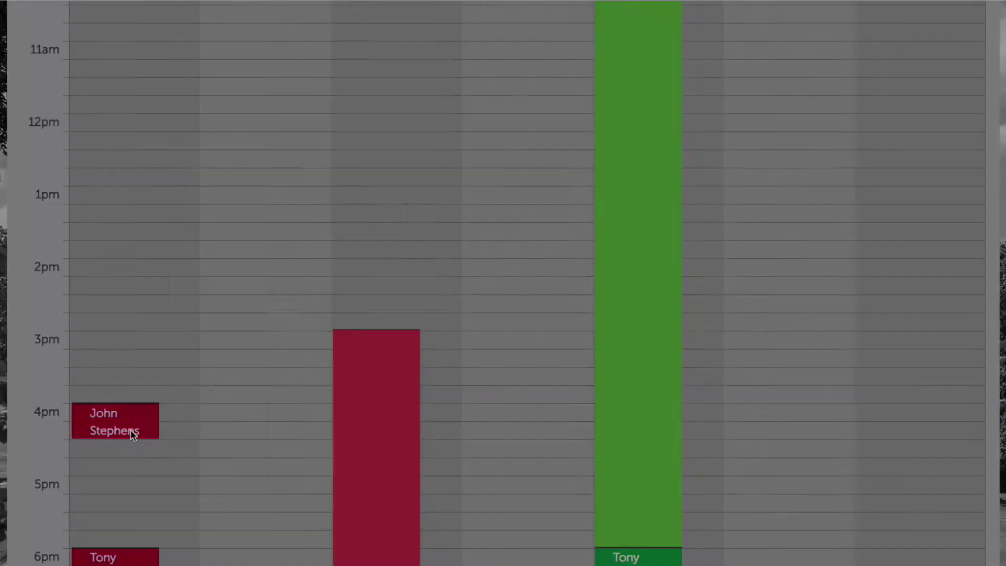
{"action": "left_click", "coordinate": [133, 435]}
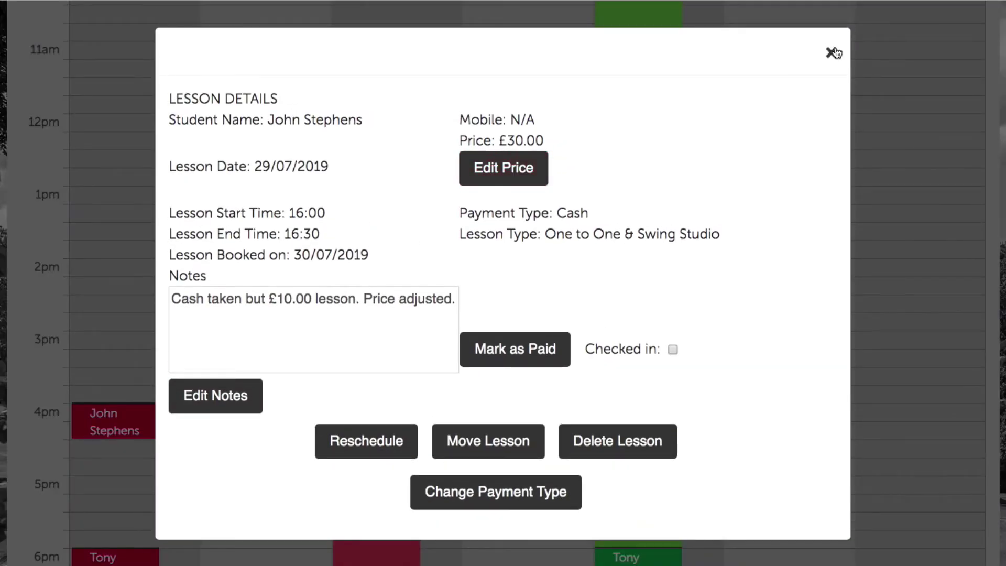
{"action": "left_click", "coordinate": [832, 52]}
- Set the price of the Monday 4pm lesson to 25.00, save it and confirm the update
{"action": "left_click", "coordinate": [128, 411]}
{"action": "left_click", "coordinate": [518, 167]}
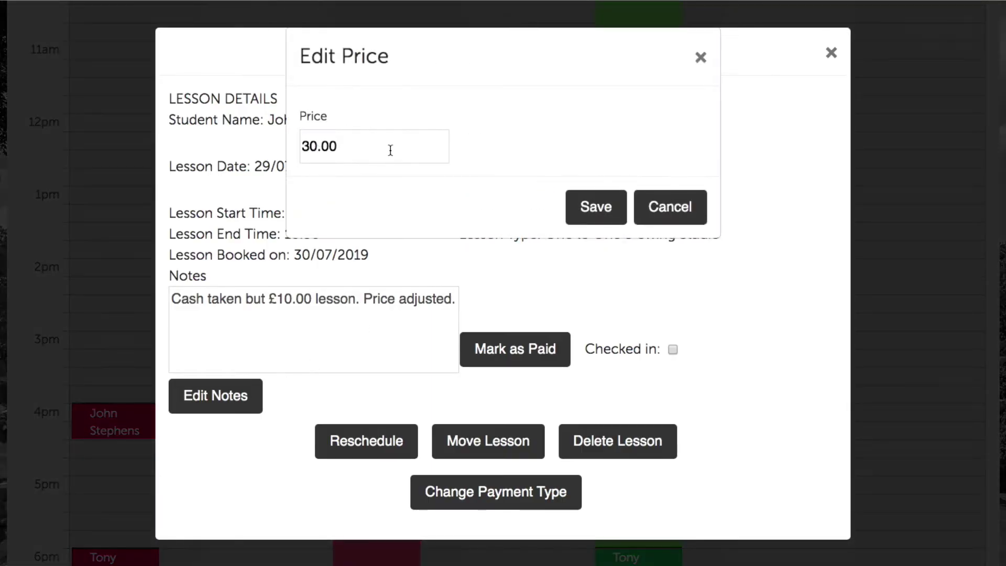
{"action": "key", "text": "BackSpace"}
{"action": "type", "text": "25/00"}
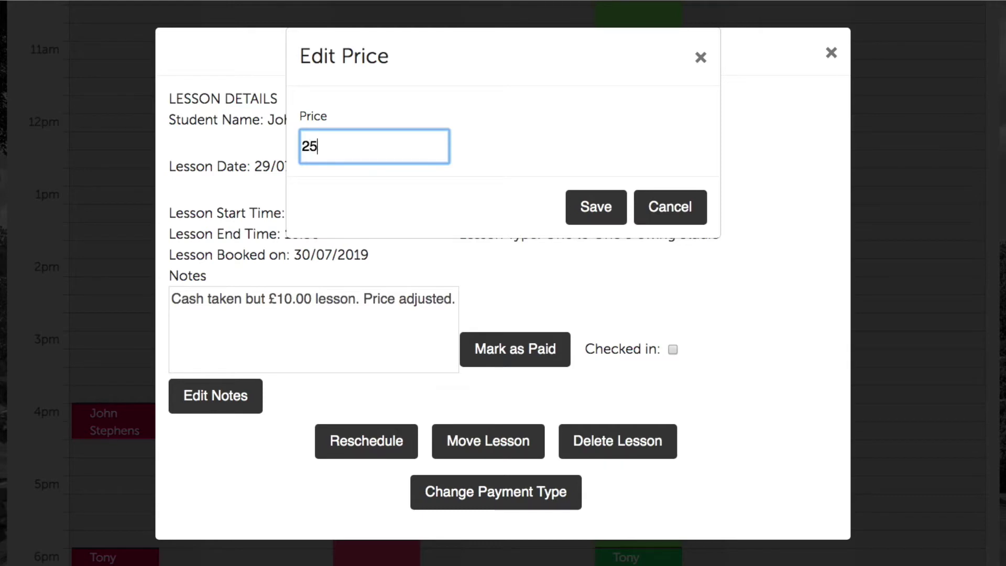
{"action": "key", "text": "BackSpace"}
{"action": "key", "text": "BackSpace"}
{"action": "key", "text": "BackSpace"}
{"action": "type", "text": ".00"}
{"action": "left_click", "coordinate": [583, 205]}
{"action": "left_click", "coordinate": [578, 162]}
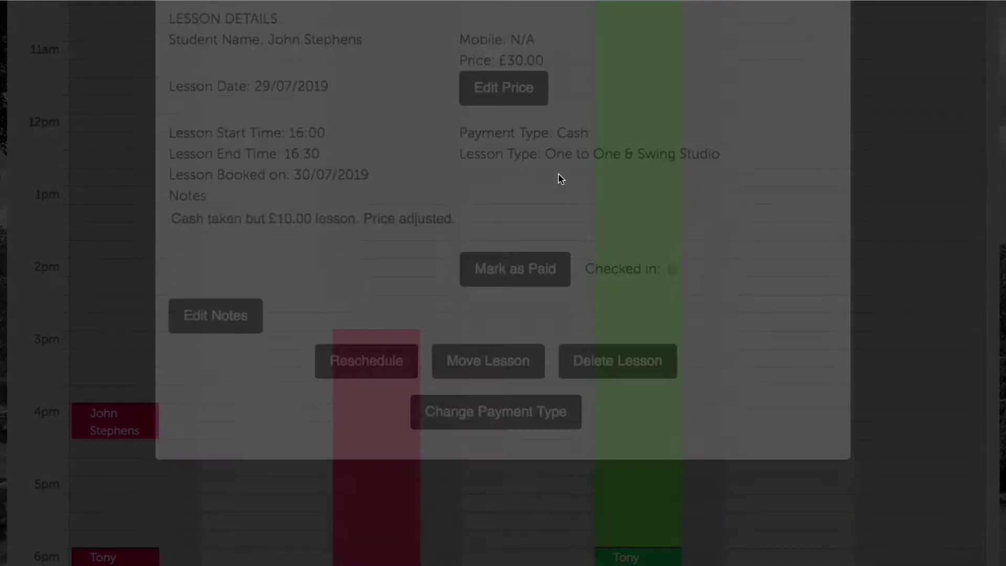
{"action": "left_click", "coordinate": [663, 167]}
- Reopen the Monday 4pm lesson's details, check its price and close them again
{"action": "left_click", "coordinate": [151, 423]}
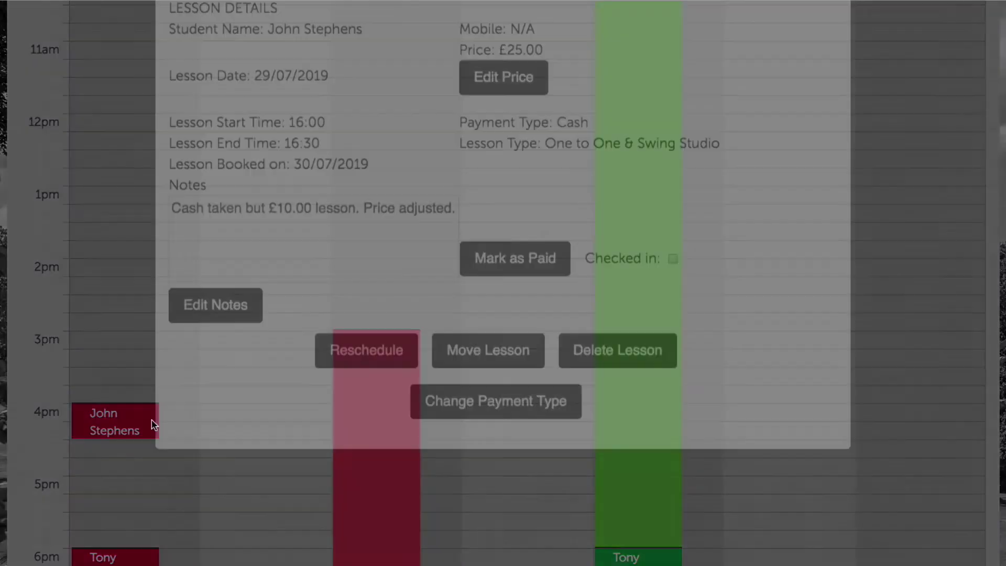
{"action": "left_click_drag", "start_coordinate": [541, 140], "coordinate": [524, 135]}
{"action": "left_click", "coordinate": [524, 135]}
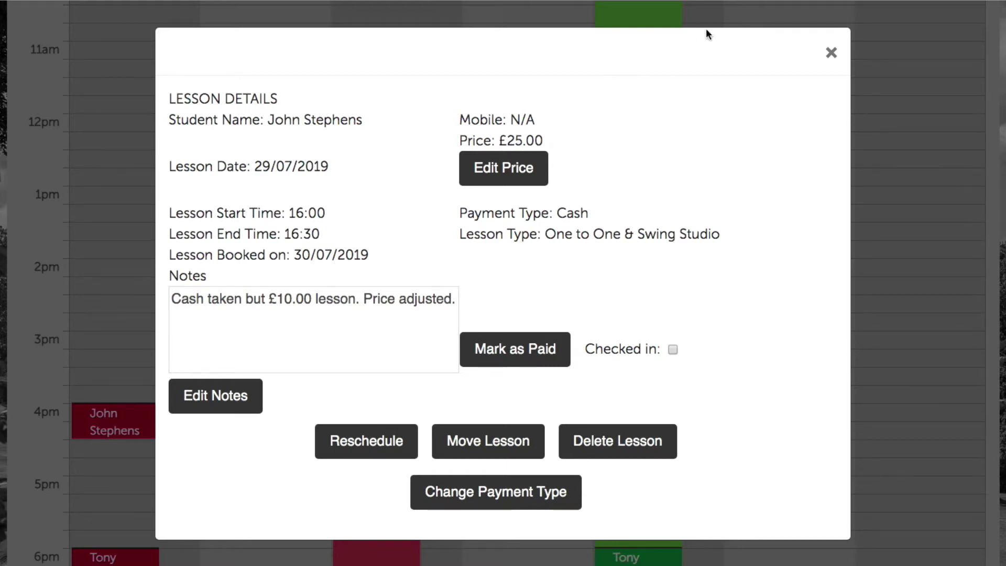
{"action": "left_click", "coordinate": [831, 51]}
- Mark the Monday 4pm lesson as paid and confirm the paid status update
{"action": "scroll", "coordinate": [385, 148], "scroll_direction": "up", "scroll_amount": 5}
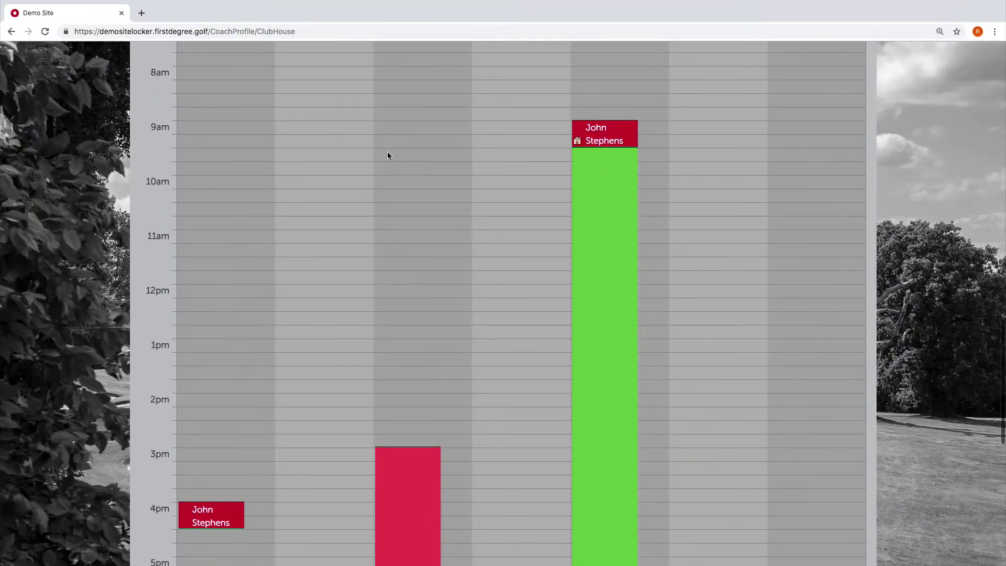
{"action": "scroll", "coordinate": [523, 96], "scroll_direction": "up", "scroll_amount": 2}
{"action": "scroll", "coordinate": [382, 178], "scroll_direction": "down", "scroll_amount": 6}
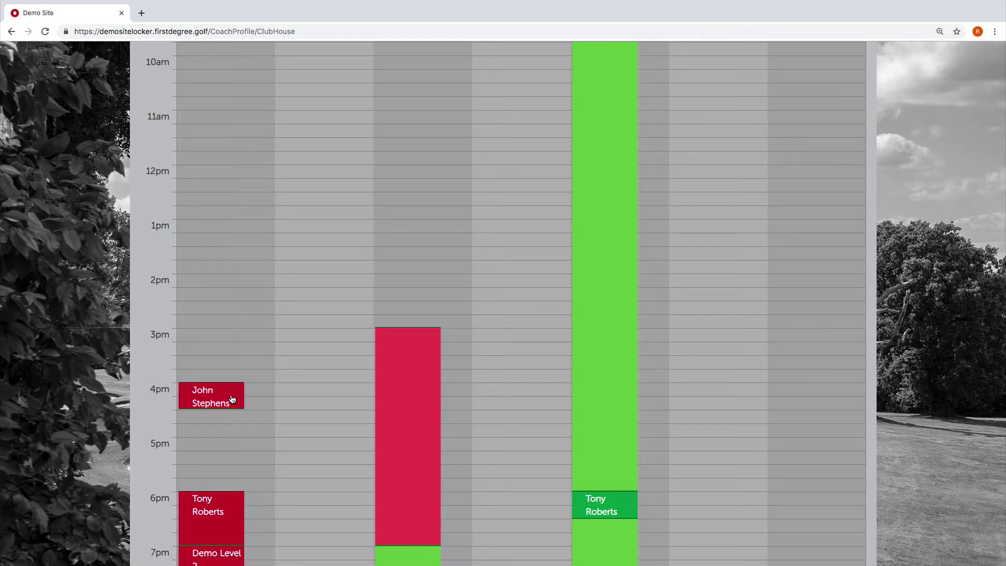
{"action": "left_click", "coordinate": [235, 398]}
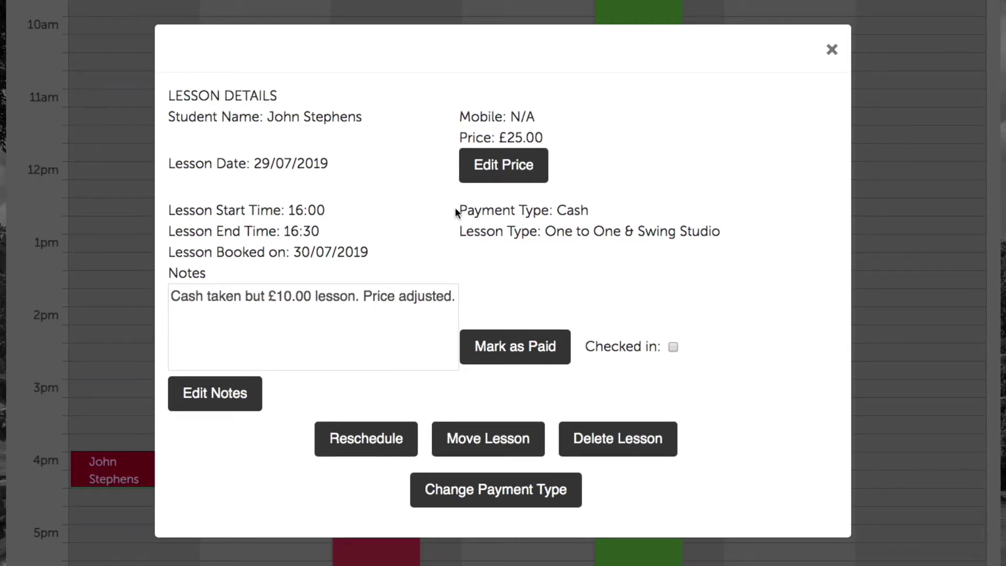
{"action": "scroll", "coordinate": [618, 286], "scroll_direction": "down", "scroll_amount": 1}
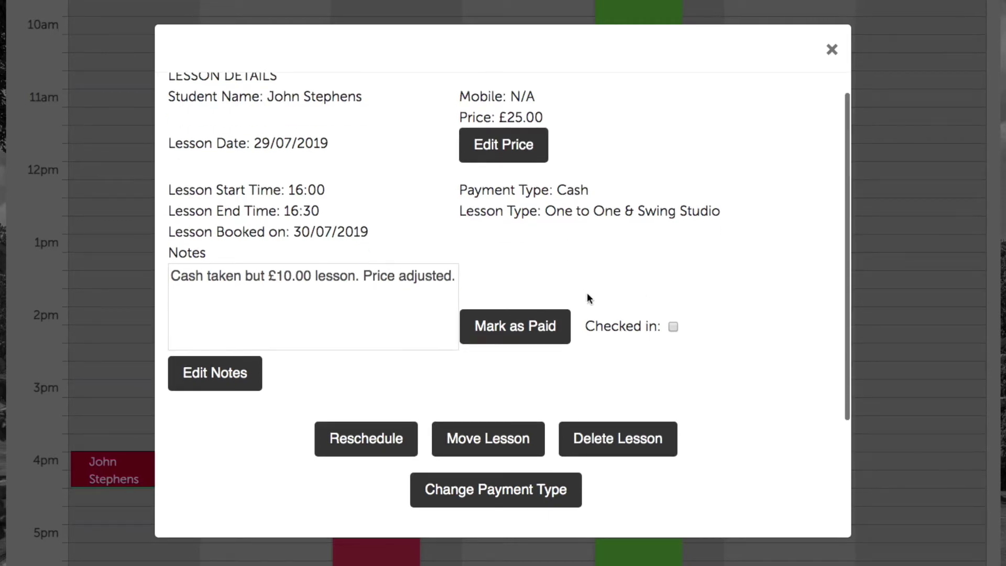
{"action": "left_click", "coordinate": [547, 329]}
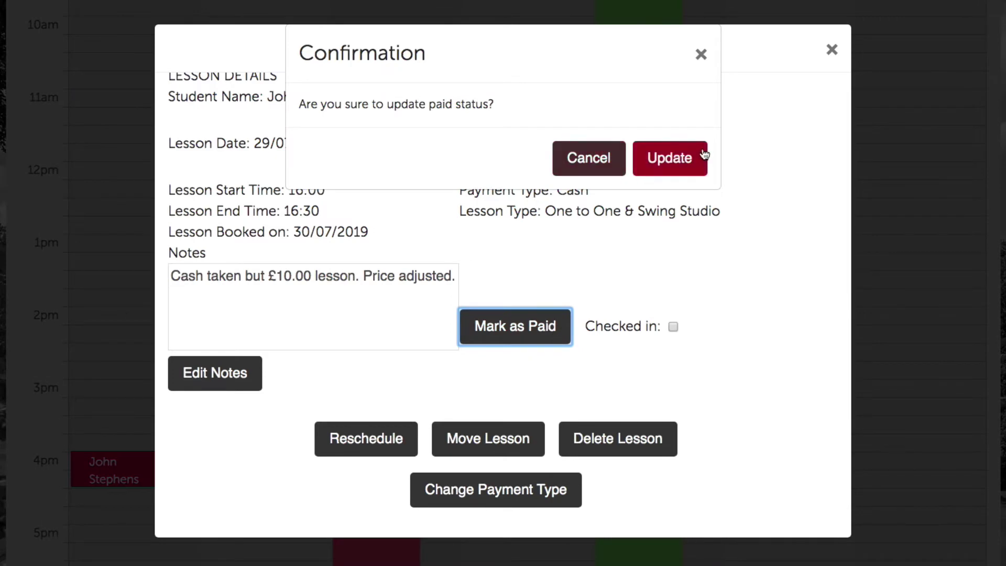
{"action": "left_click", "coordinate": [703, 155]}
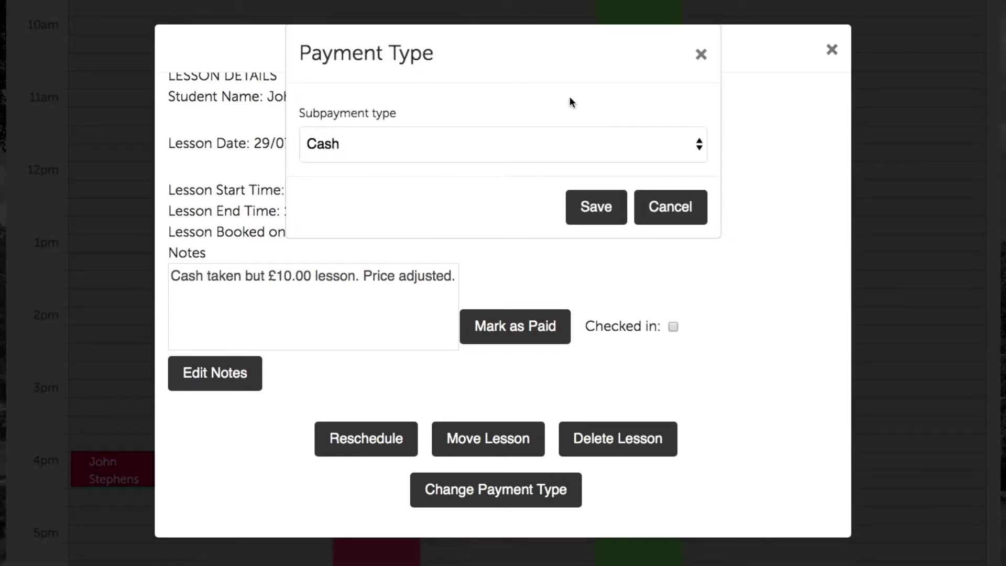
- Try out the PDQ Terminal and Cash options as the lesson's subpayment type
{"action": "left_click", "coordinate": [537, 140]}
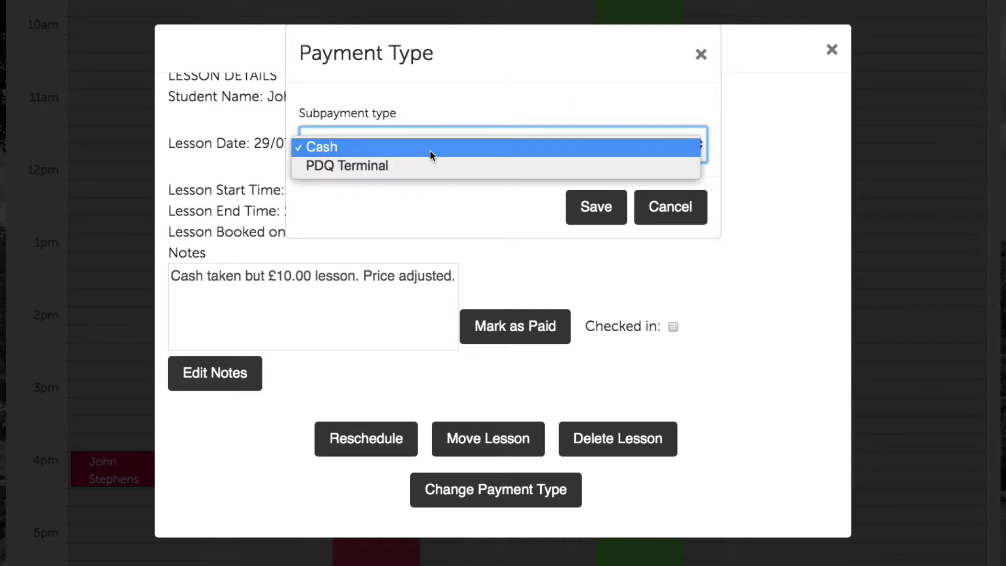
{"action": "left_click", "coordinate": [425, 165]}
{"action": "left_click", "coordinate": [485, 141]}
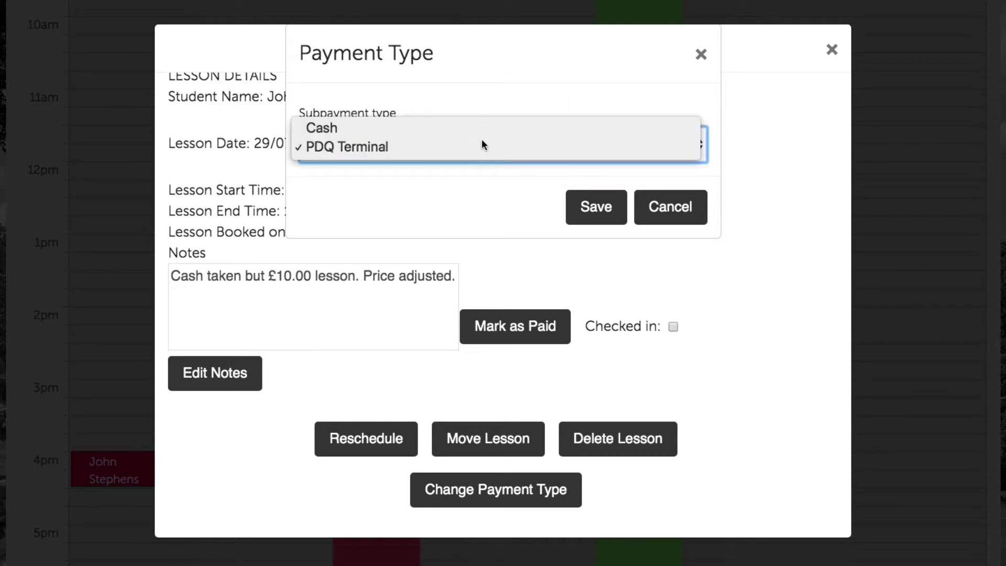
{"action": "left_click", "coordinate": [481, 148]}
{"action": "left_click", "coordinate": [491, 141]}
{"action": "left_click", "coordinate": [498, 125]}
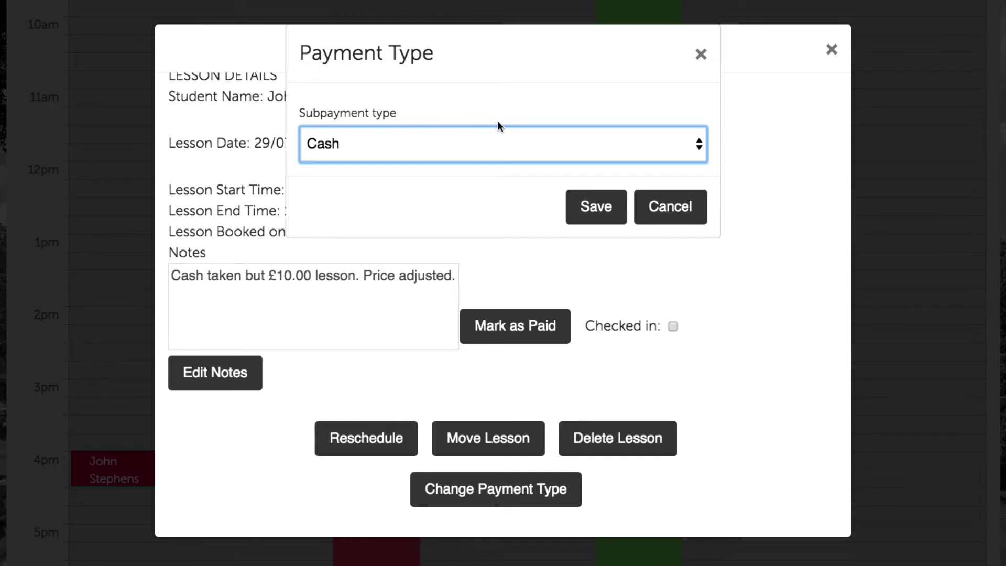
{"action": "left_click", "coordinate": [464, 143]}
{"action": "left_click", "coordinate": [446, 165]}
{"action": "left_click", "coordinate": [433, 137]}
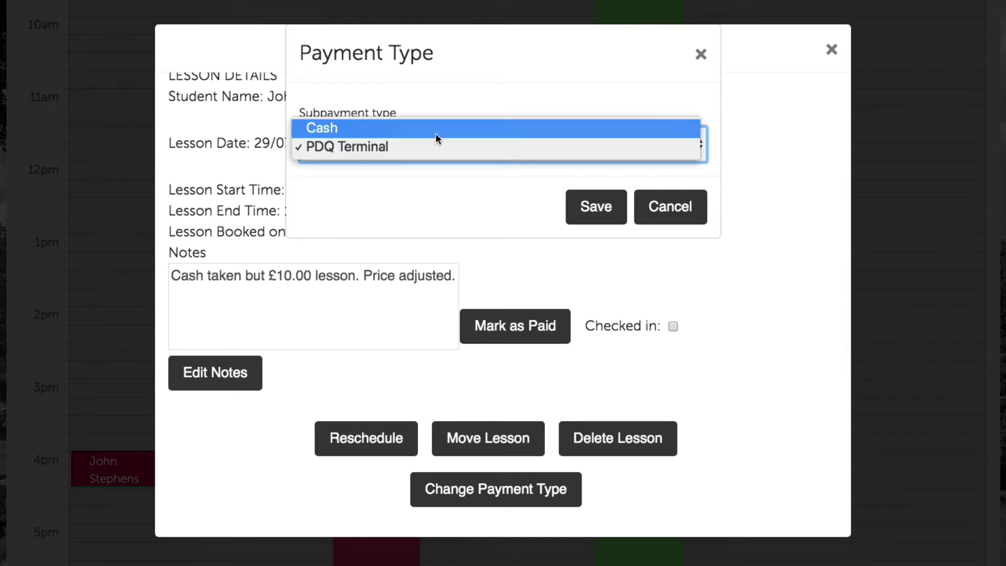
{"action": "left_click", "coordinate": [436, 131]}
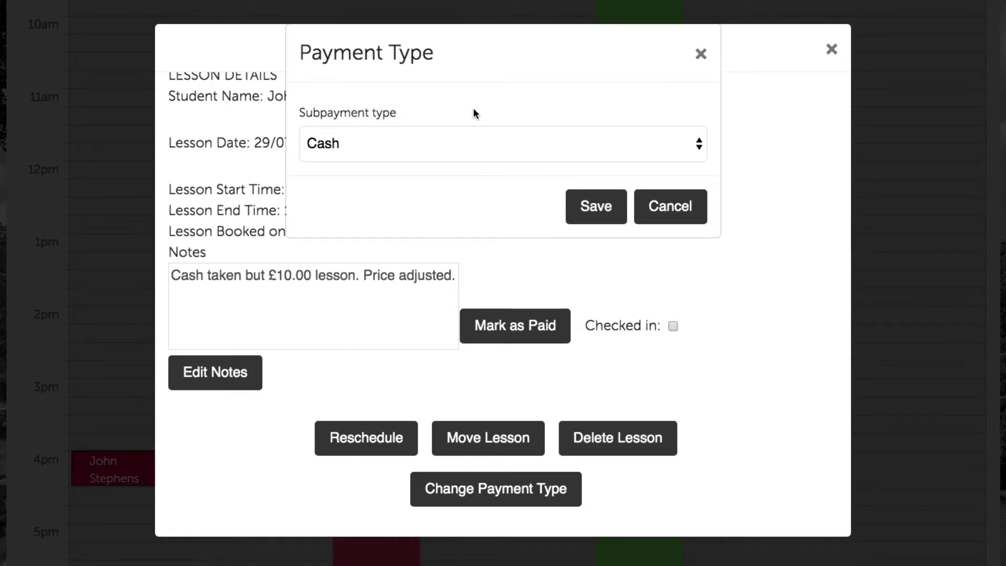
{"action": "left_click", "coordinate": [442, 136]}
{"action": "left_click", "coordinate": [441, 161]}
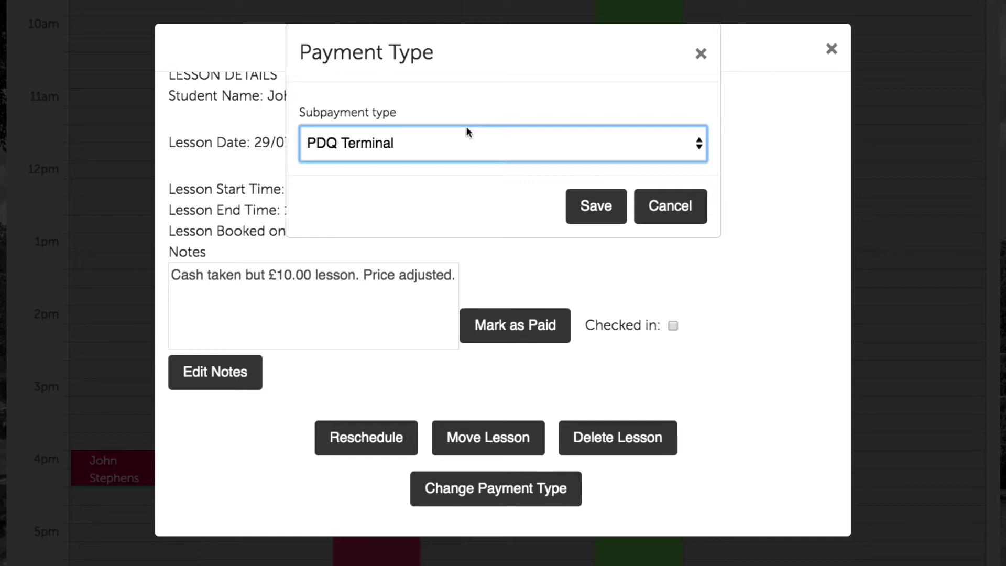
- Set the subpayment type to Cash, then save and confirm the payment
{"action": "left_click", "coordinate": [466, 135]}
{"action": "left_click", "coordinate": [480, 128]}
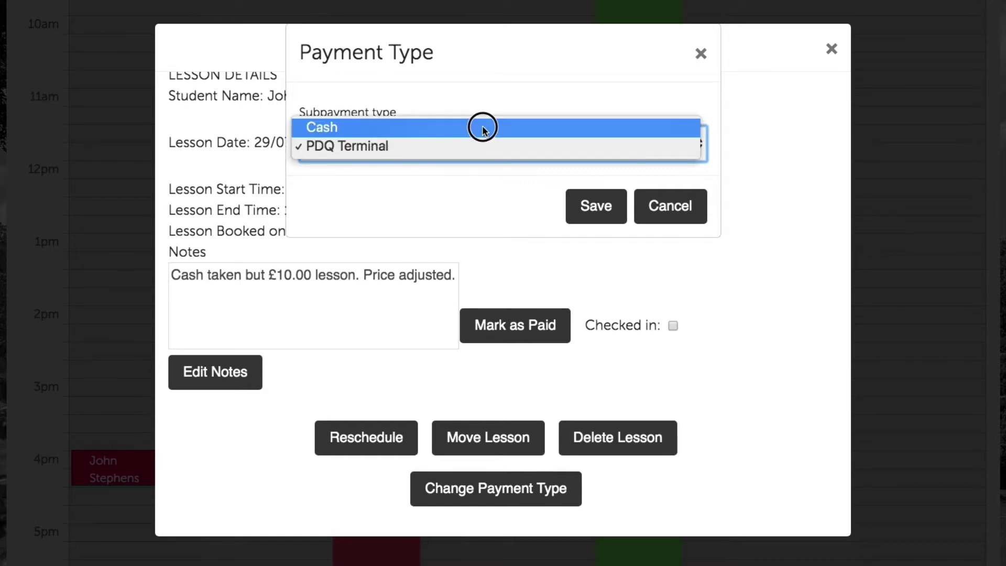
{"action": "left_click", "coordinate": [600, 217]}
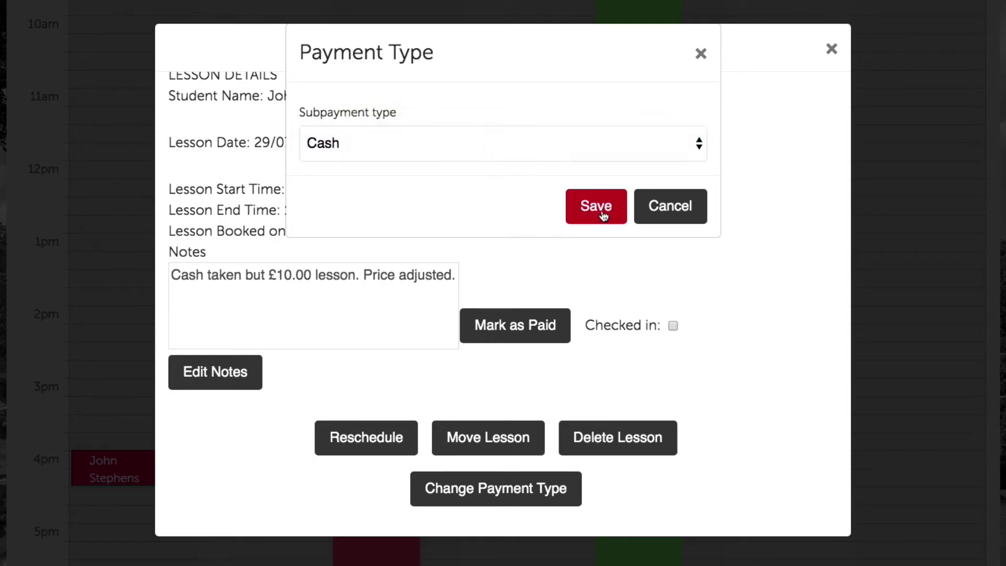
{"action": "left_click", "coordinate": [682, 155]}
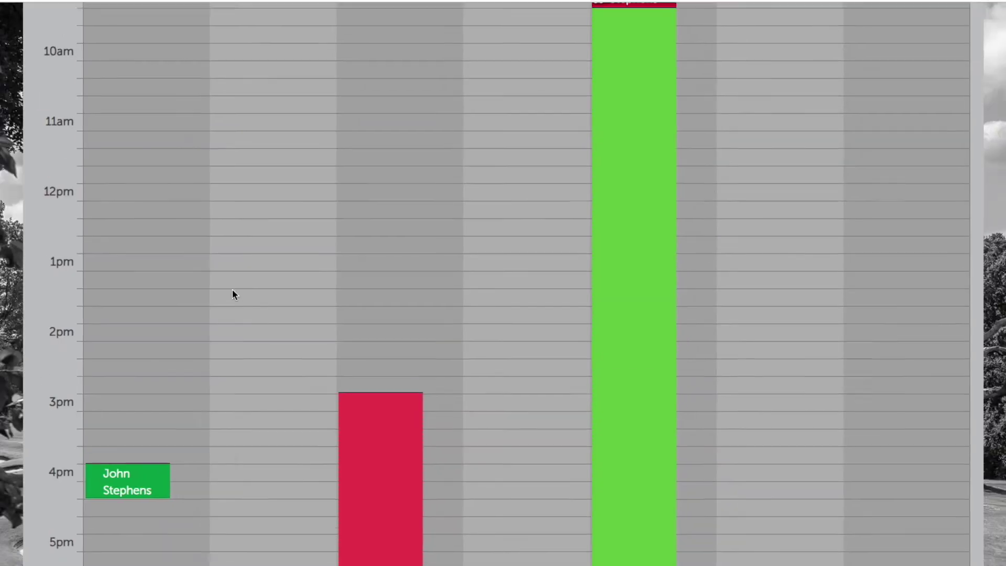
- Examine the colours of the paid and unpaid lessons across the week's schedule from morning to evening
{"action": "scroll", "coordinate": [222, 262], "scroll_direction": "down", "scroll_amount": 2}
{"action": "scroll", "coordinate": [152, 241], "scroll_direction": "up", "scroll_amount": 4}
{"action": "scroll", "coordinate": [249, 241], "scroll_direction": "down", "scroll_amount": 4}
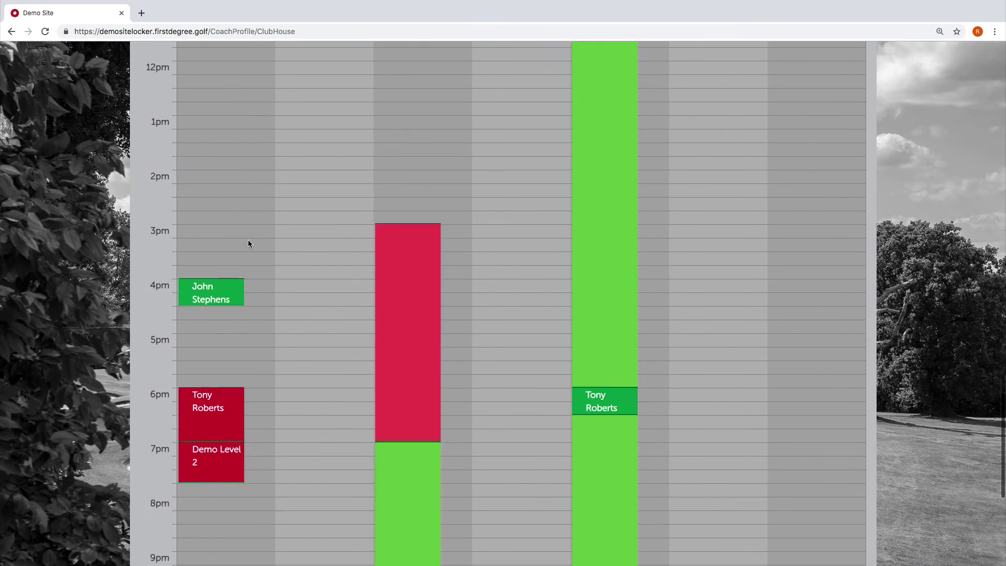
{"action": "scroll", "coordinate": [308, 283], "scroll_direction": "up", "scroll_amount": 1}
{"action": "scroll", "coordinate": [306, 282], "scroll_direction": "up", "scroll_amount": 2}
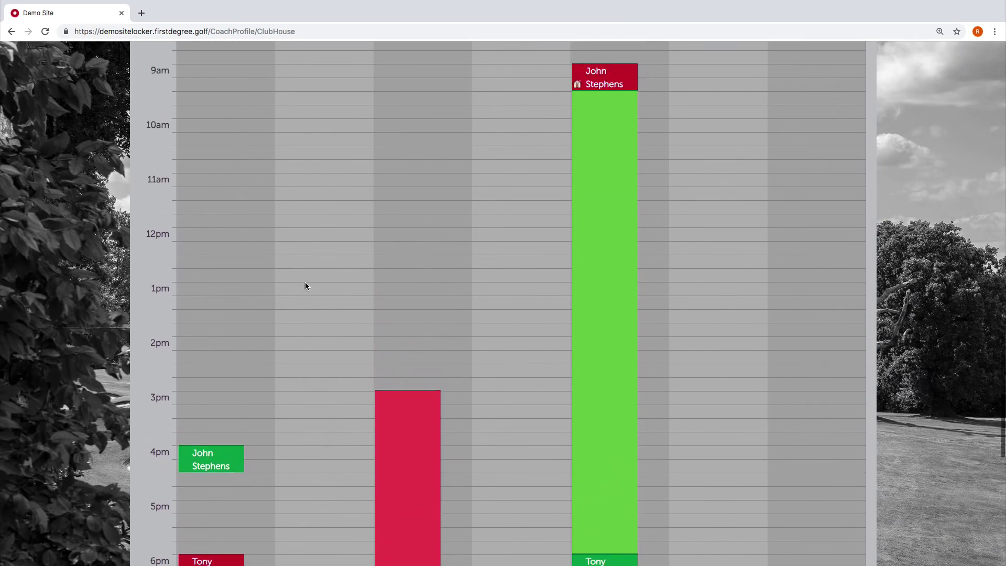
{"action": "scroll", "coordinate": [305, 282], "scroll_direction": "down", "scroll_amount": 3}
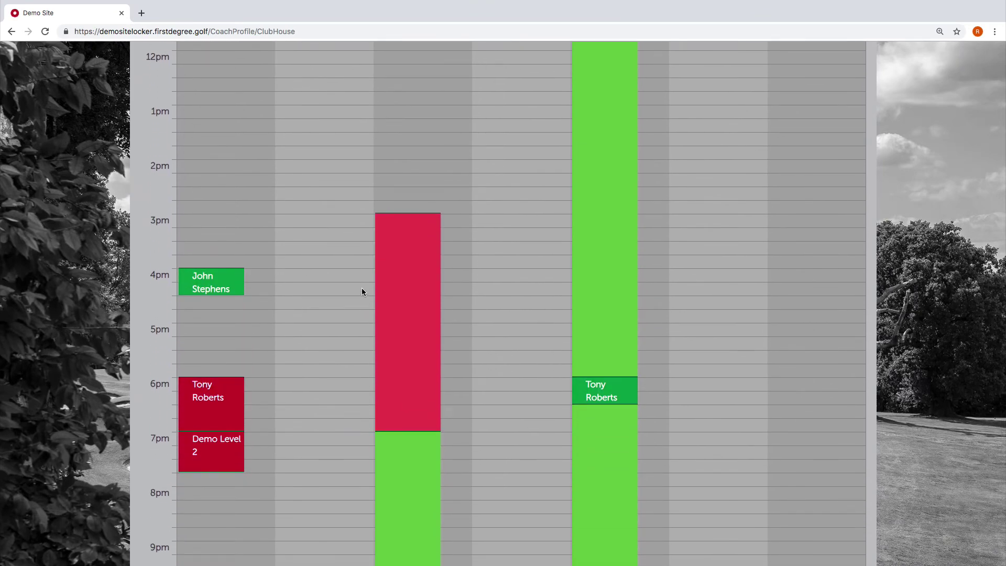
{"action": "scroll", "coordinate": [349, 310], "scroll_direction": "up", "scroll_amount": 3}
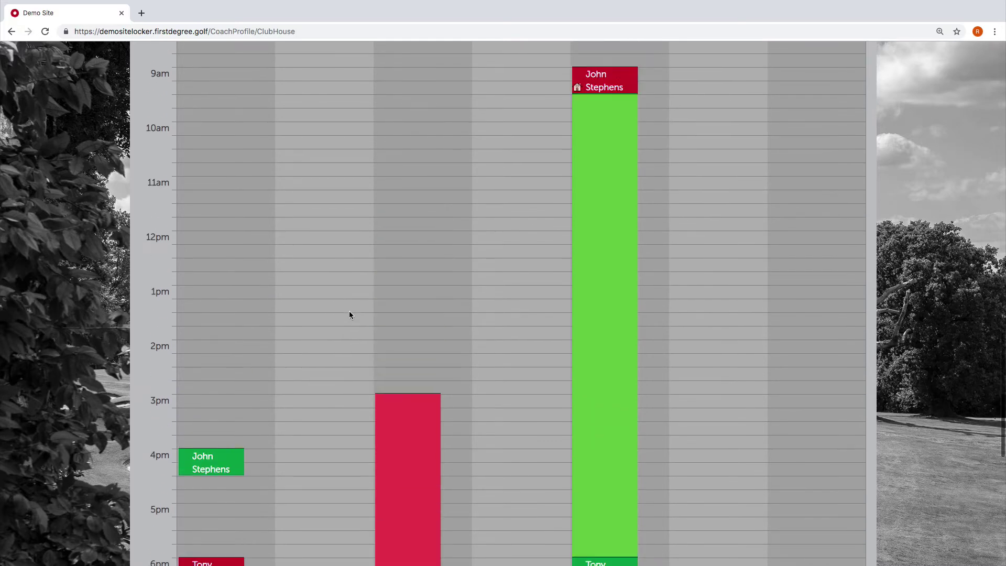
{"action": "scroll", "coordinate": [349, 310], "scroll_direction": "down", "scroll_amount": 3}
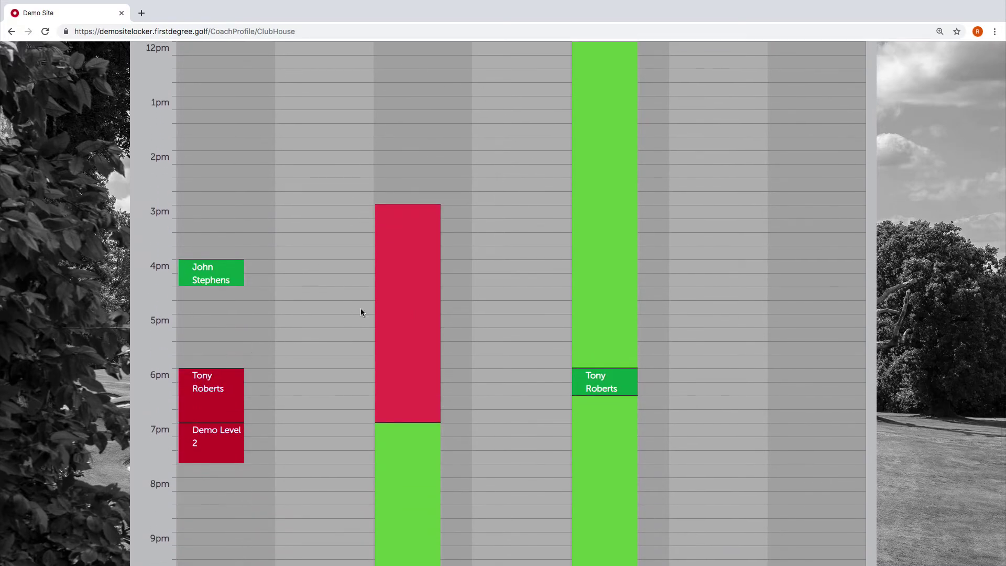
- Open the Monday 6pm lesson and view the options for changing its payment type, then close them
{"action": "left_click", "coordinate": [223, 390]}
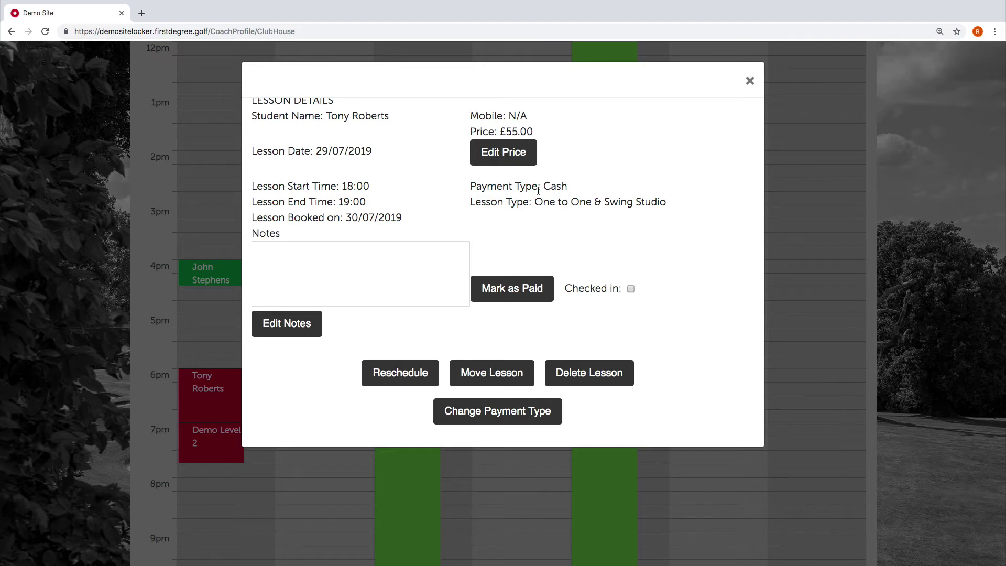
{"action": "left_click", "coordinate": [524, 413]}
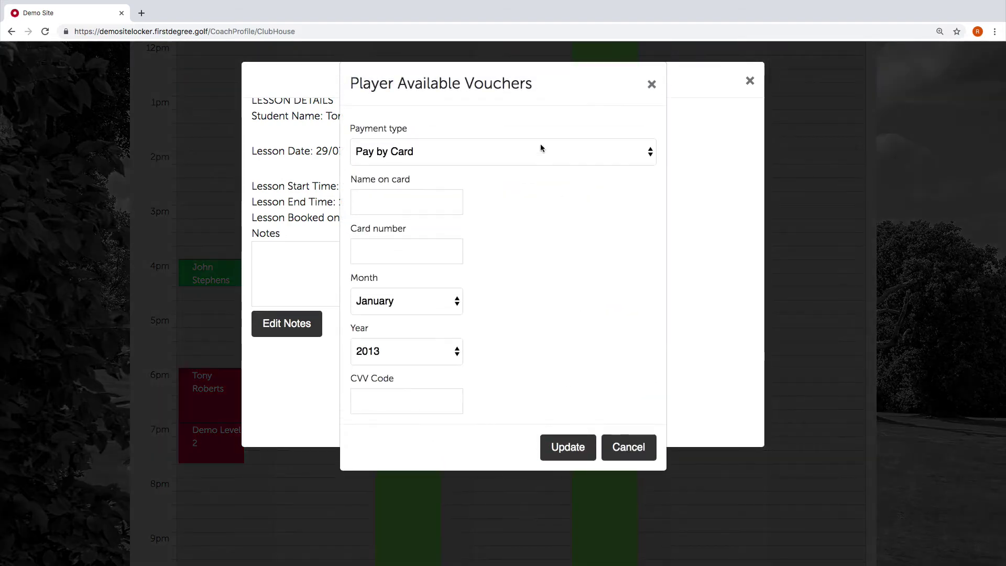
{"action": "left_click", "coordinate": [563, 147]}
{"action": "left_click", "coordinate": [564, 137]}
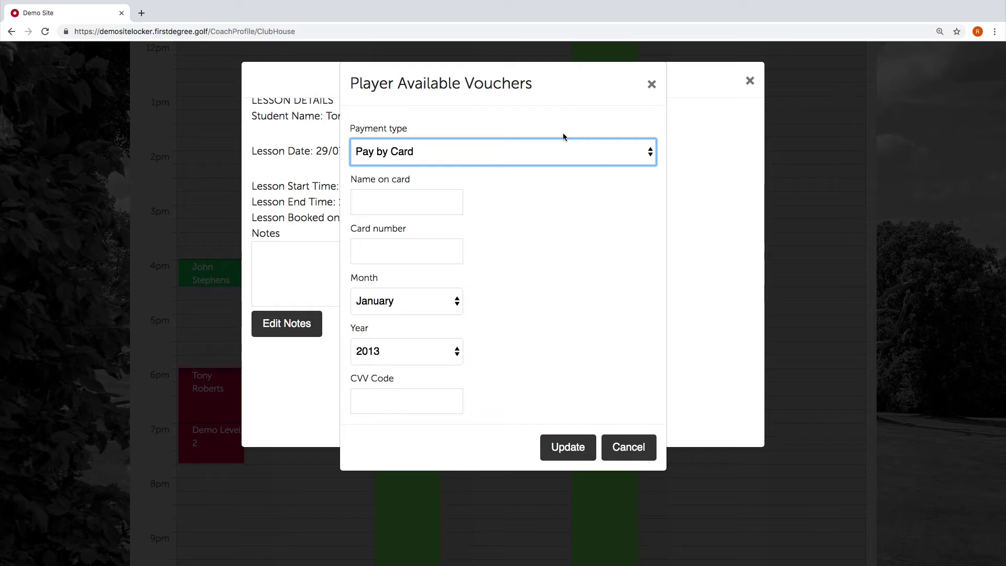
{"action": "left_click", "coordinate": [561, 144]}
{"action": "left_click", "coordinate": [582, 124]}
{"action": "left_click", "coordinate": [651, 86]}
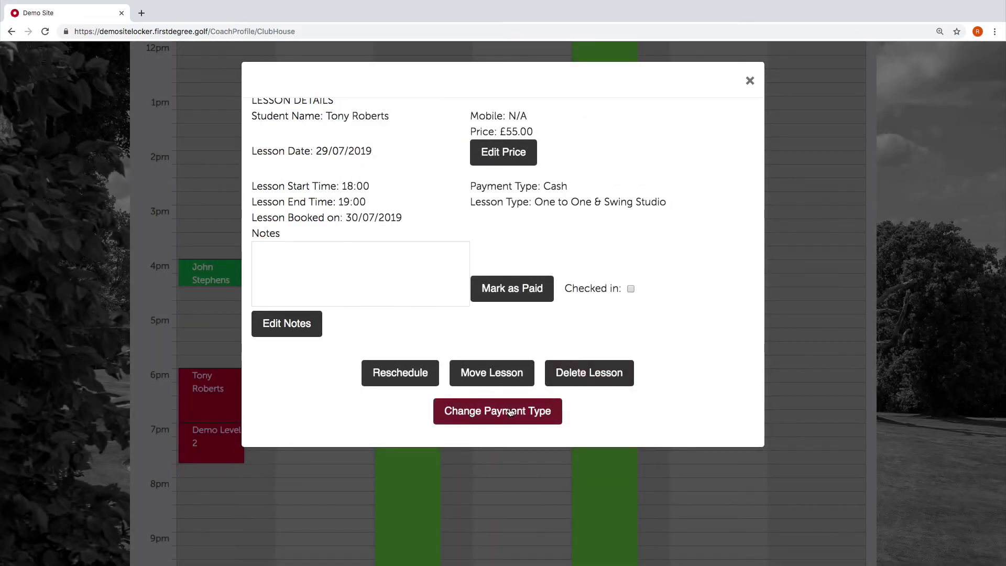
- Try to change the Monday 6pm lesson's payment type to Voucher and dismiss the message
{"action": "left_click", "coordinate": [508, 418]}
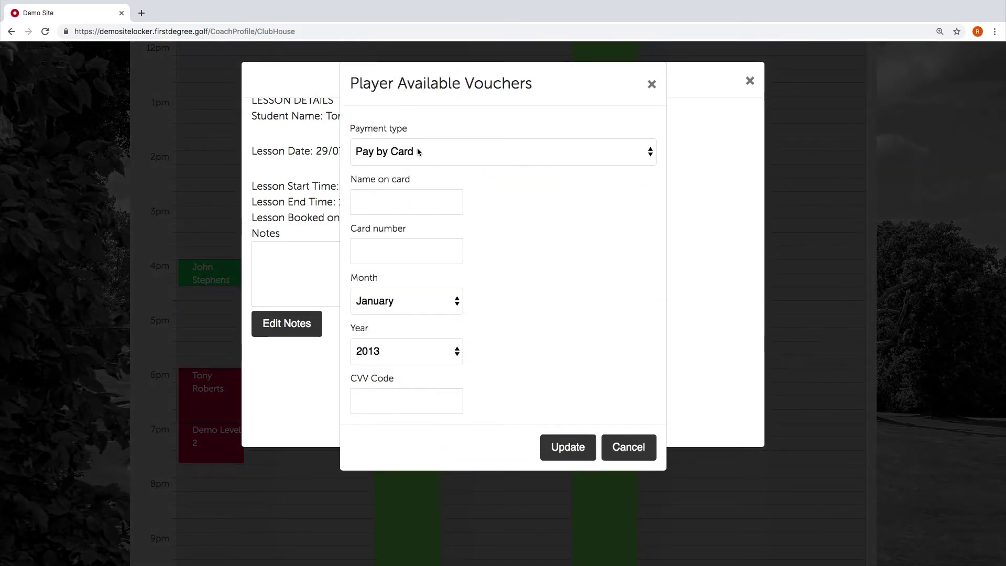
{"action": "left_click", "coordinate": [418, 151]}
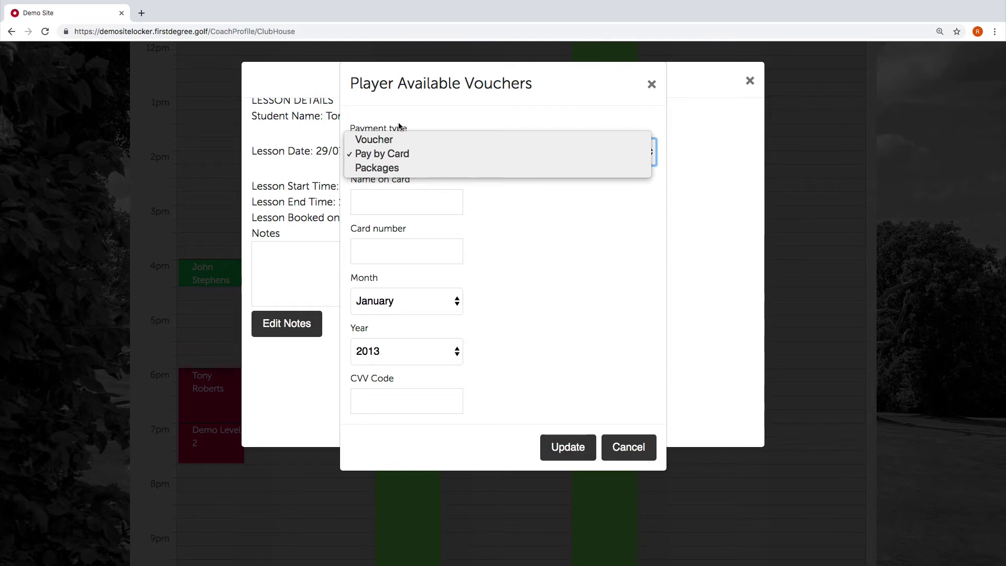
{"action": "left_click", "coordinate": [424, 118]}
{"action": "left_click", "coordinate": [425, 141]}
{"action": "left_click", "coordinate": [425, 139]}
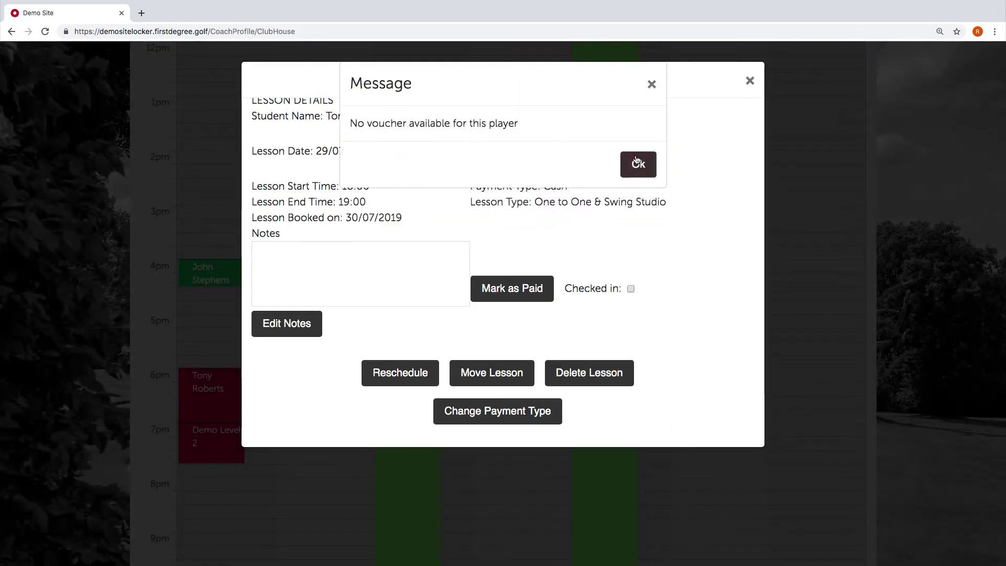
{"action": "left_click", "coordinate": [637, 163]}
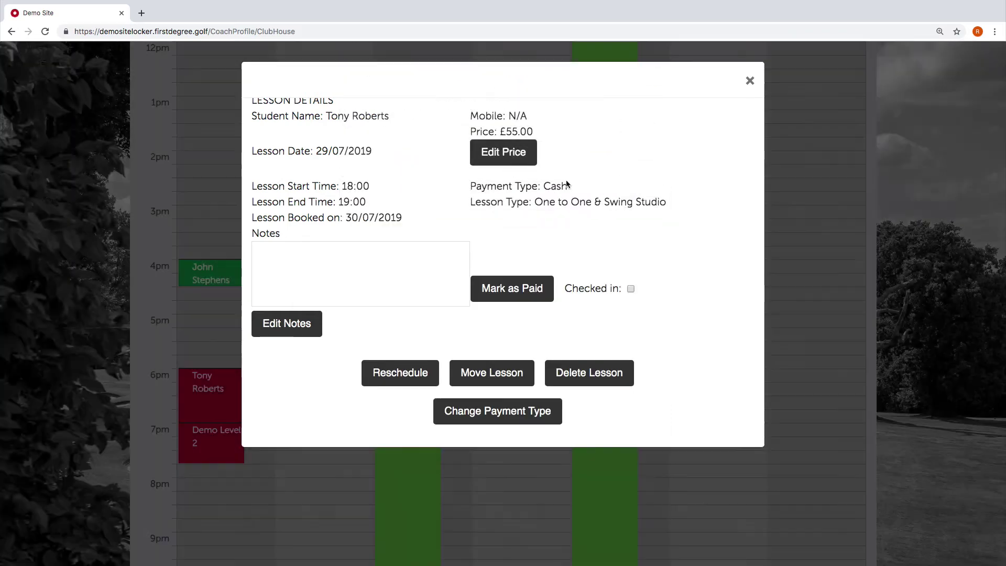
- Try to change the Monday 6pm lesson's payment type to Packages, then close the lesson
{"action": "left_click", "coordinate": [521, 408]}
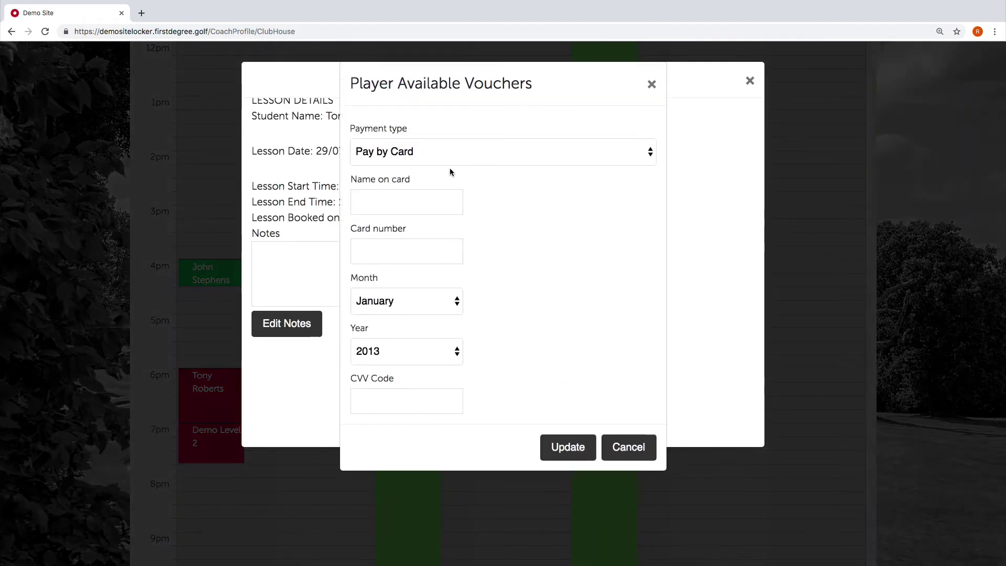
{"action": "left_click", "coordinate": [447, 156]}
{"action": "left_click", "coordinate": [447, 168]}
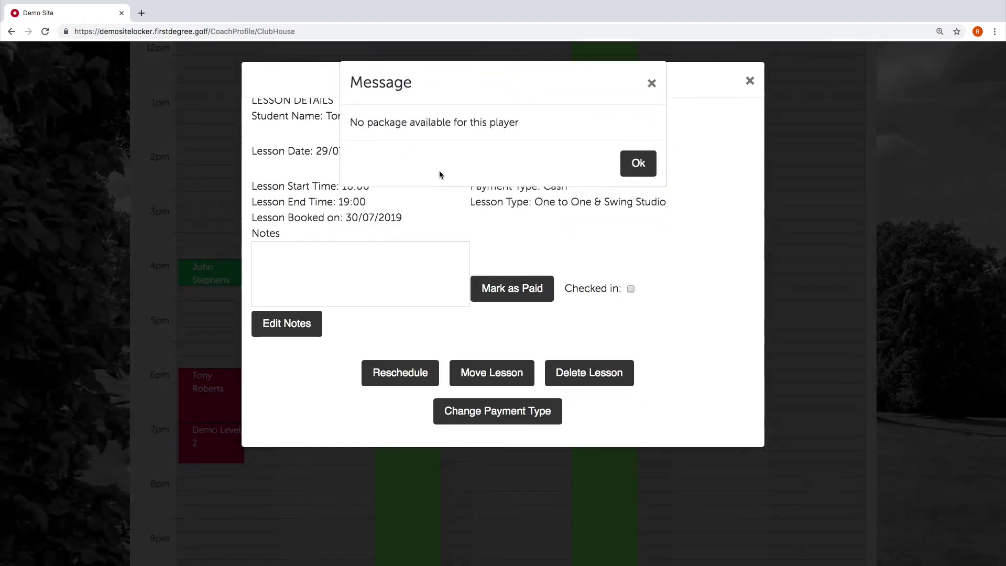
{"action": "left_click", "coordinate": [637, 164]}
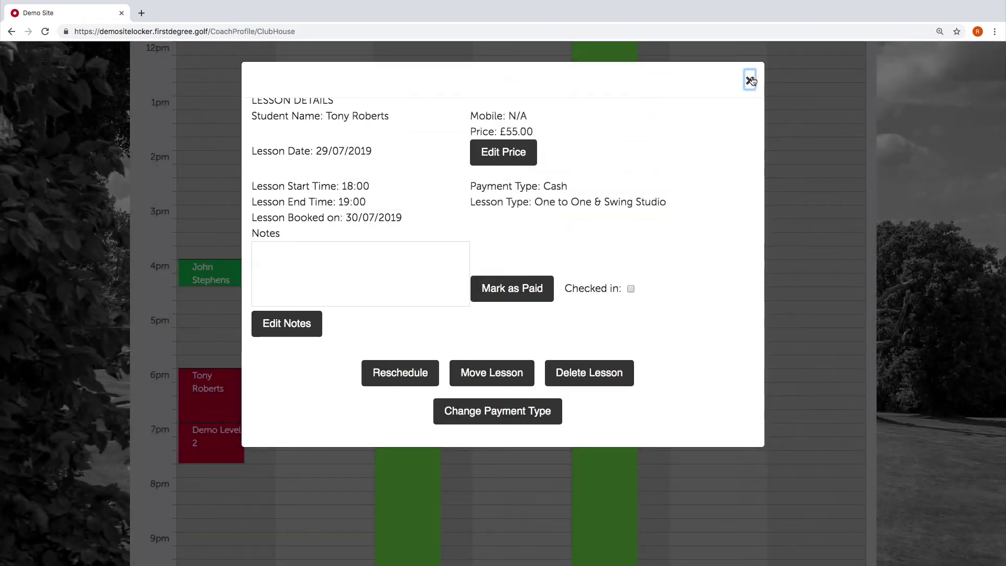
{"action": "left_click", "coordinate": [750, 80]}
- Open the Friday 9am lesson and display the packages available as its payment type
{"action": "scroll", "coordinate": [287, 365], "scroll_direction": "down", "scroll_amount": 1}
{"action": "scroll", "coordinate": [483, 332], "scroll_direction": "up", "scroll_amount": 7}
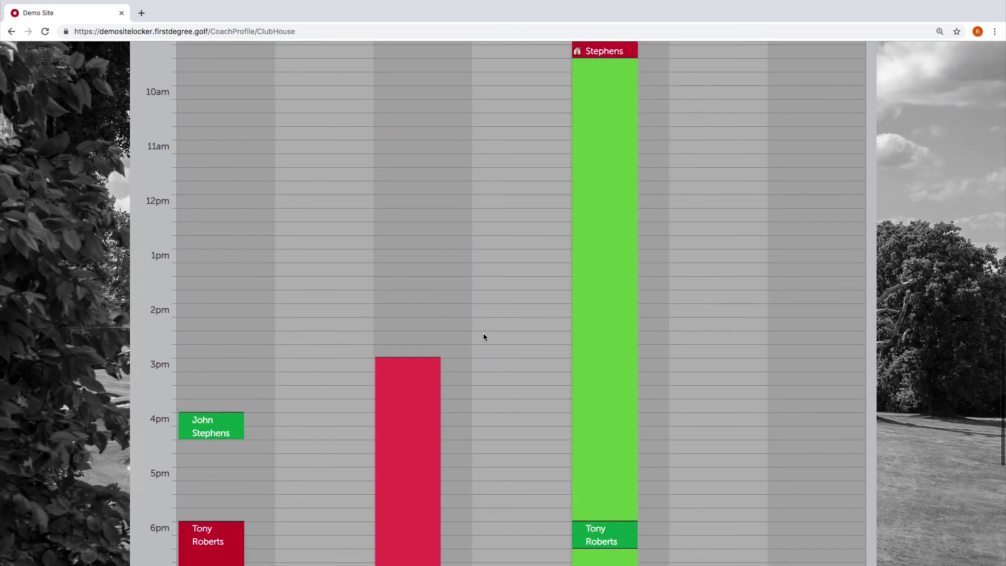
{"action": "left_click", "coordinate": [626, 195]}
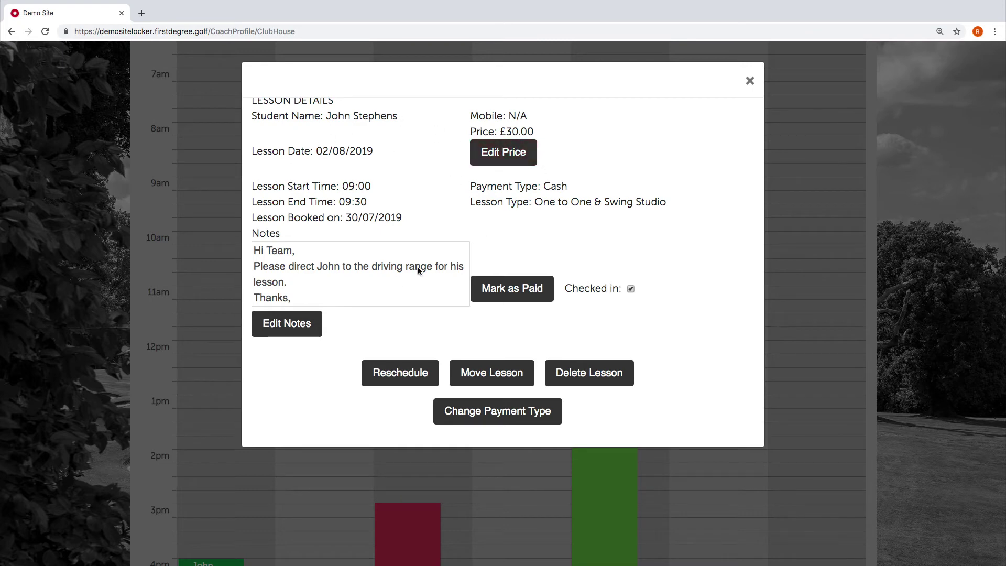
{"action": "left_click", "coordinate": [498, 413]}
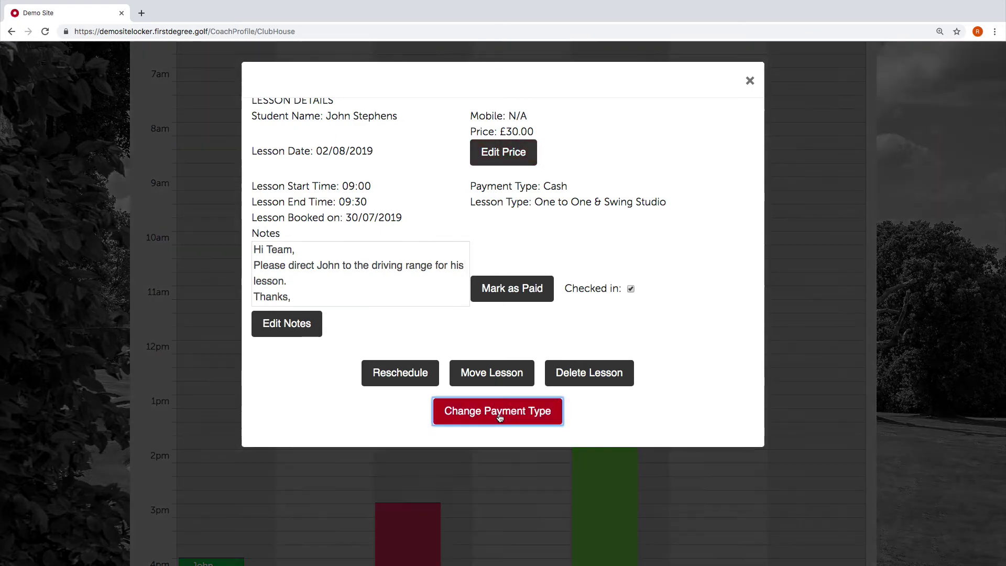
{"action": "left_click", "coordinate": [456, 156]}
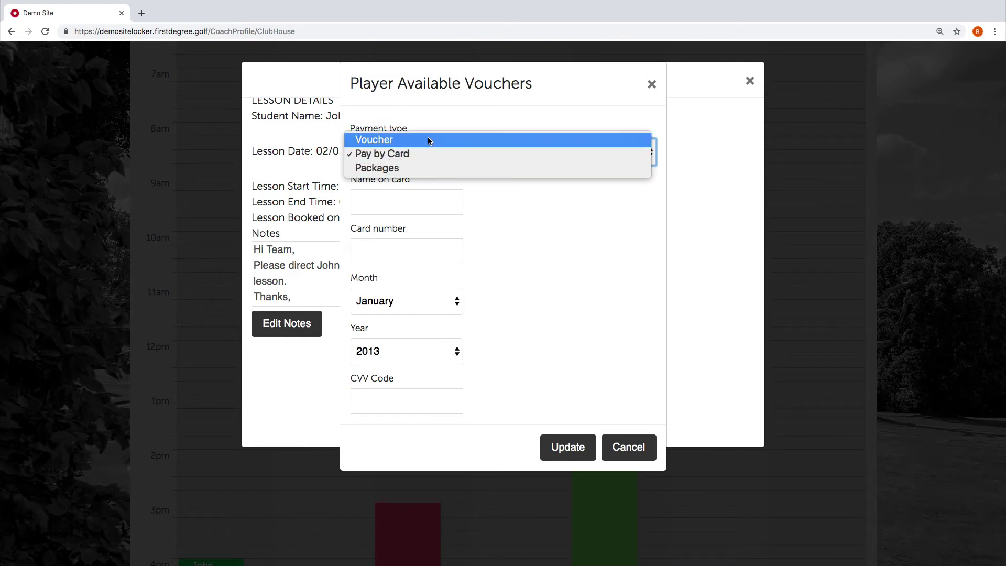
{"action": "left_click", "coordinate": [427, 167]}
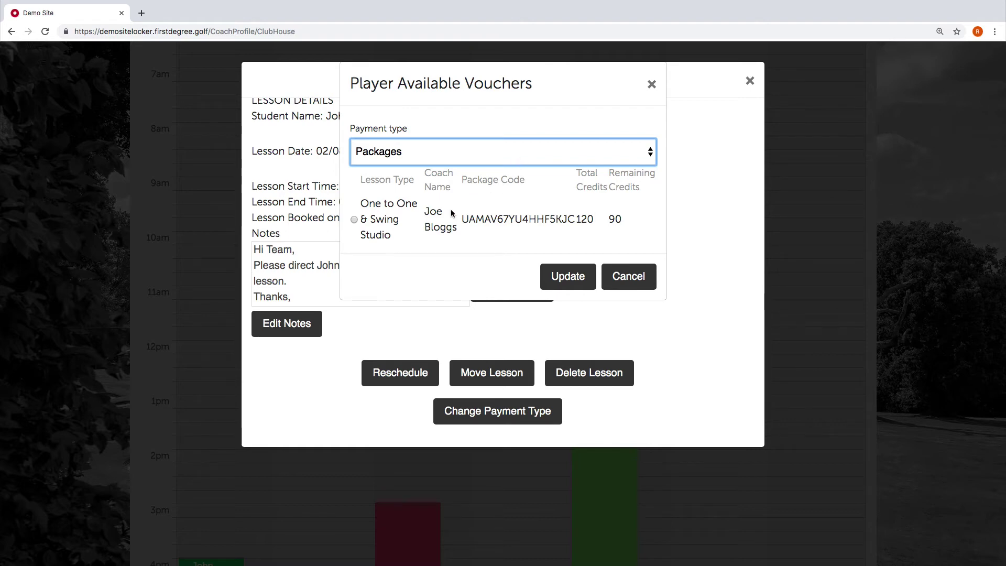
- Check the coach name and remaining credits of the available package, then return to the lesson details
{"action": "left_click_drag", "start_coordinate": [439, 211], "coordinate": [460, 231]}
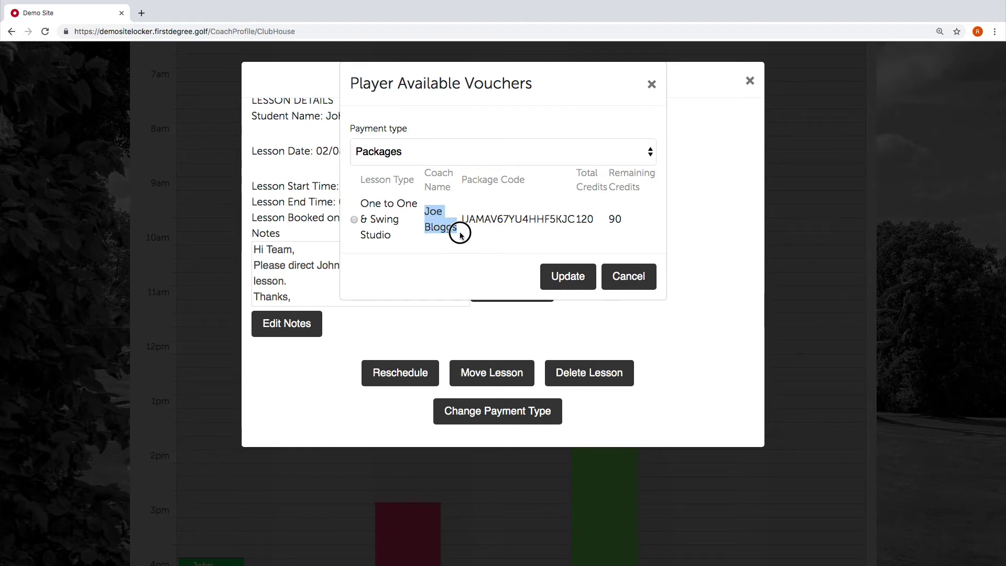
{"action": "left_click", "coordinate": [461, 236]}
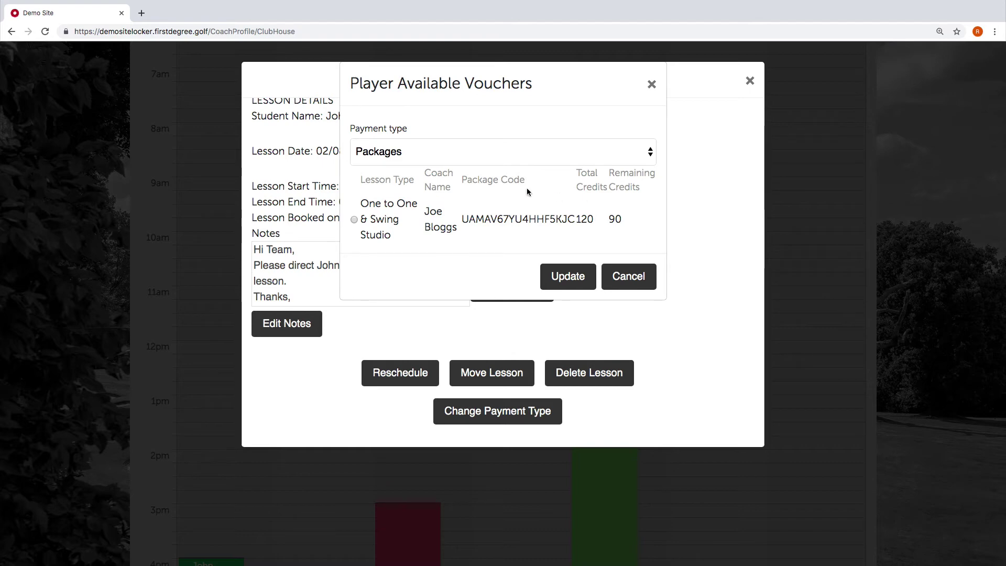
{"action": "left_click", "coordinate": [614, 218]}
{"action": "left_click_drag", "start_coordinate": [609, 220], "coordinate": [622, 220]}
{"action": "double_click", "coordinate": [619, 216]}
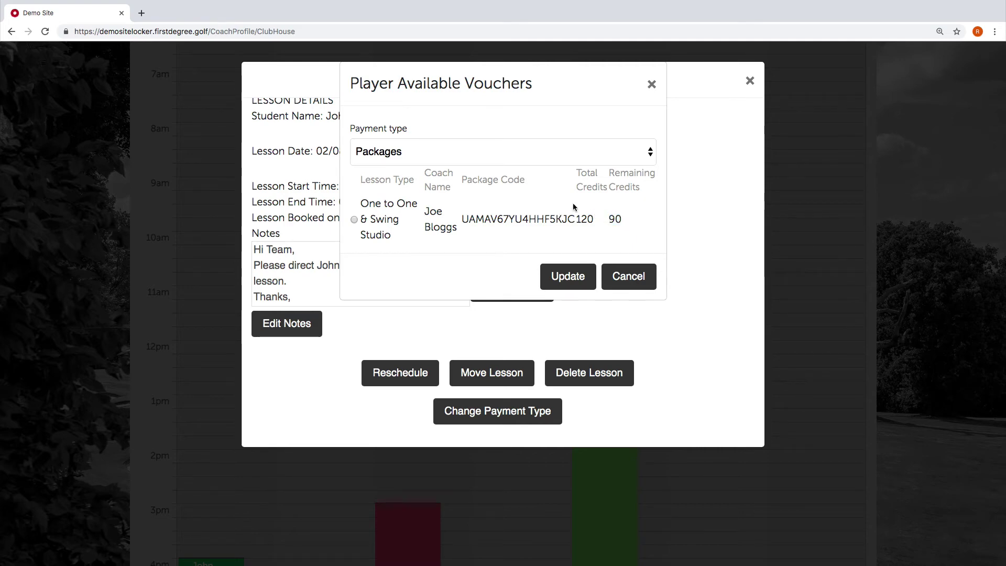
{"action": "left_click", "coordinate": [651, 84]}
{"action": "scroll", "coordinate": [376, 173], "scroll_direction": "up", "scroll_amount": 1}
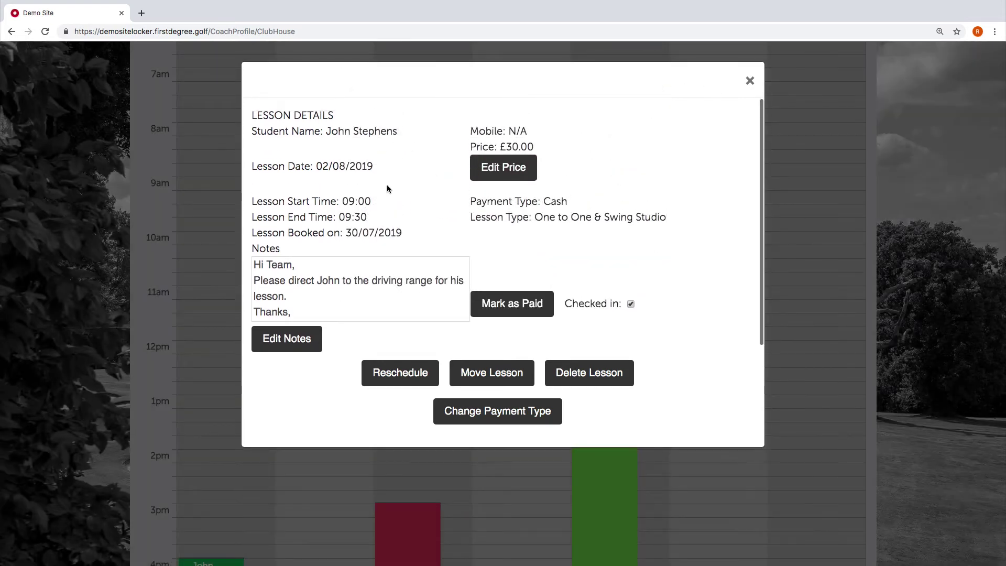
{"action": "scroll", "coordinate": [501, 234], "scroll_direction": "down", "scroll_amount": 2}
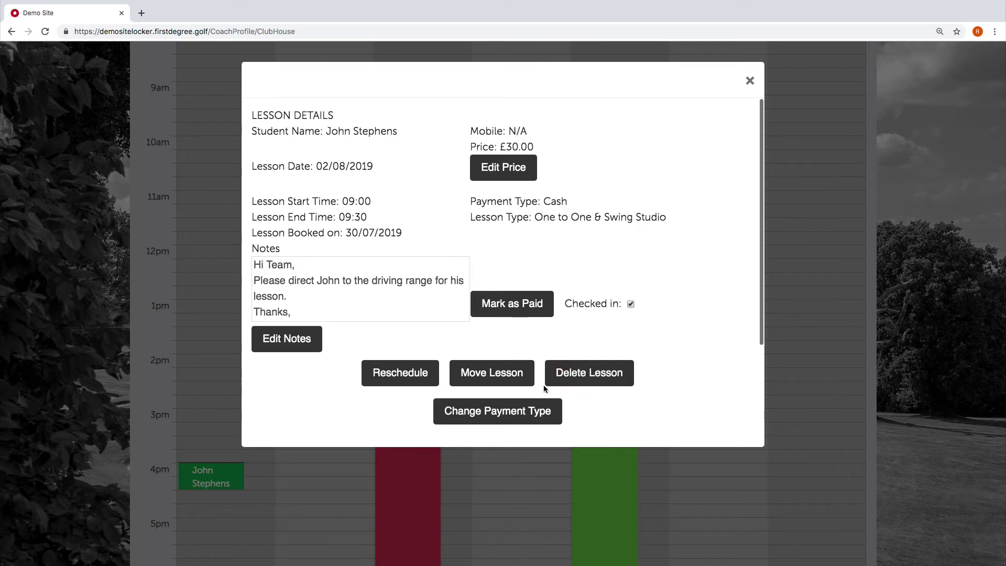
- Change the Friday 9am lesson's payment type to Packages using the One to One & Swing Studio package, and confirm the update
{"action": "left_click", "coordinate": [496, 410]}
{"action": "left_click", "coordinate": [420, 160]}
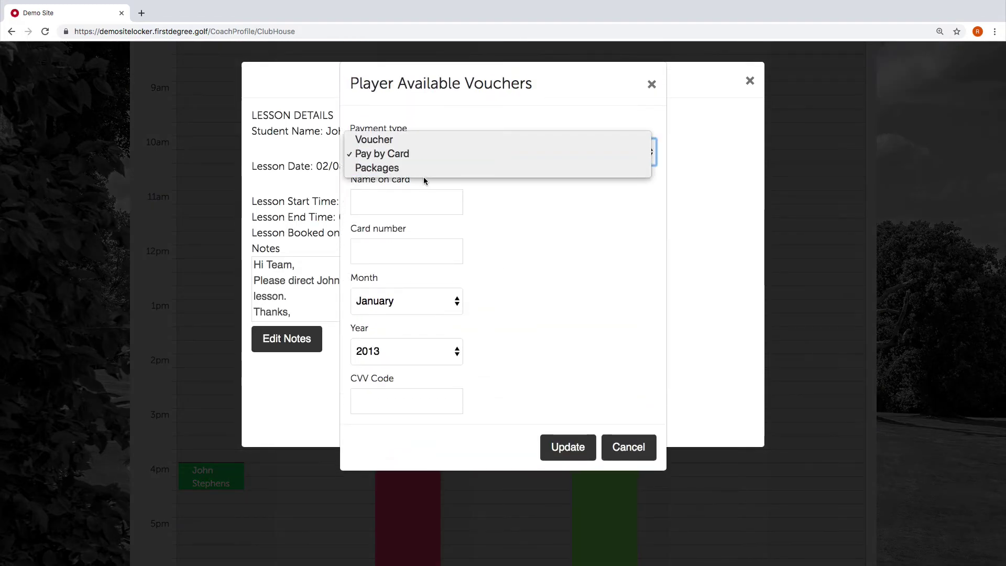
{"action": "left_click", "coordinate": [423, 173]}
{"action": "left_click", "coordinate": [355, 220]}
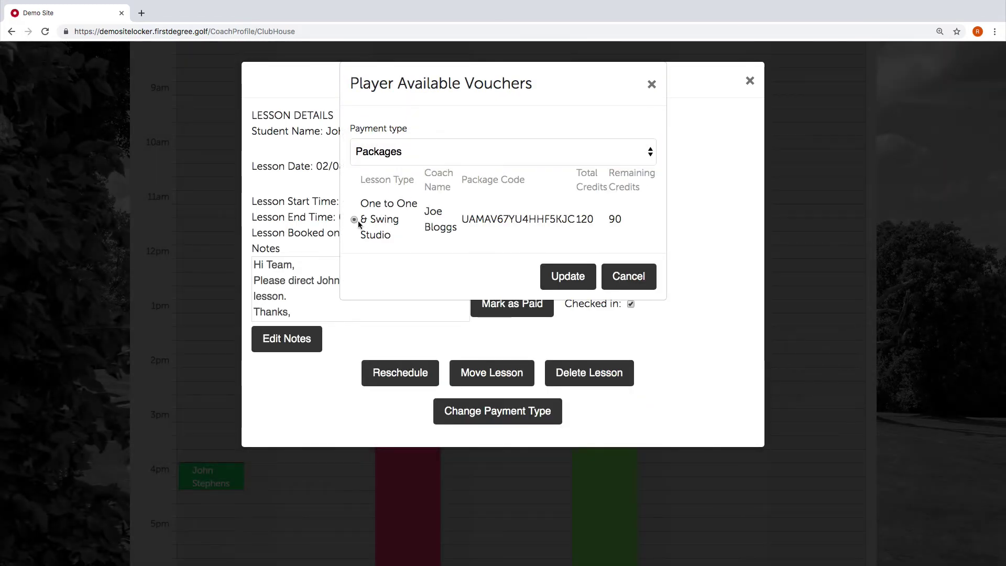
{"action": "left_click", "coordinate": [577, 279]}
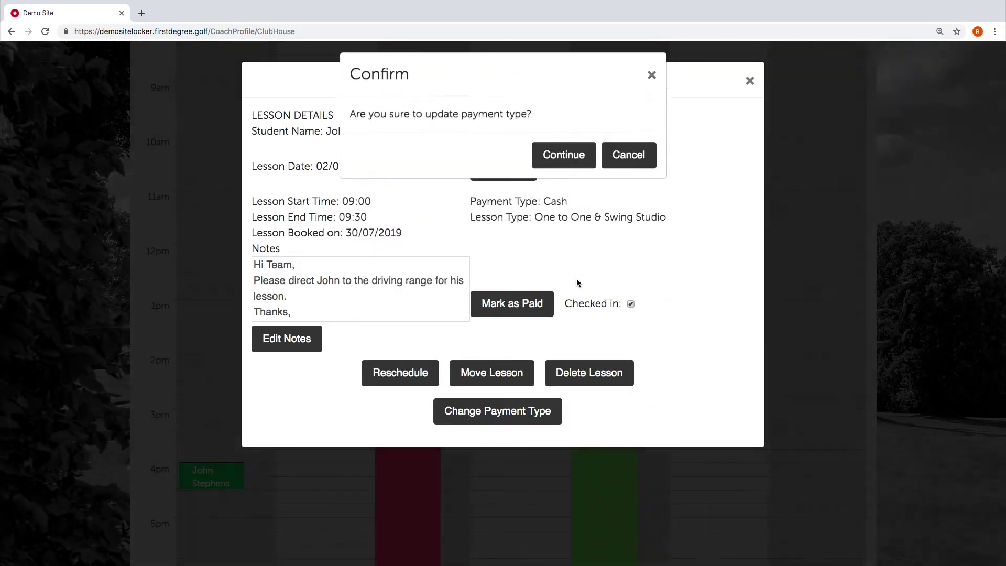
{"action": "left_click", "coordinate": [570, 164]}
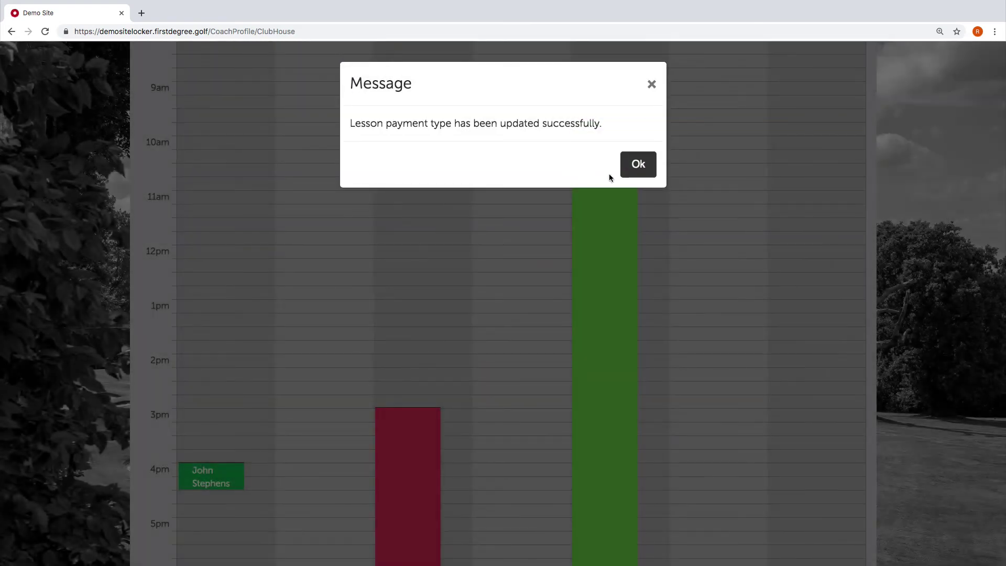
{"action": "left_click", "coordinate": [639, 166]}
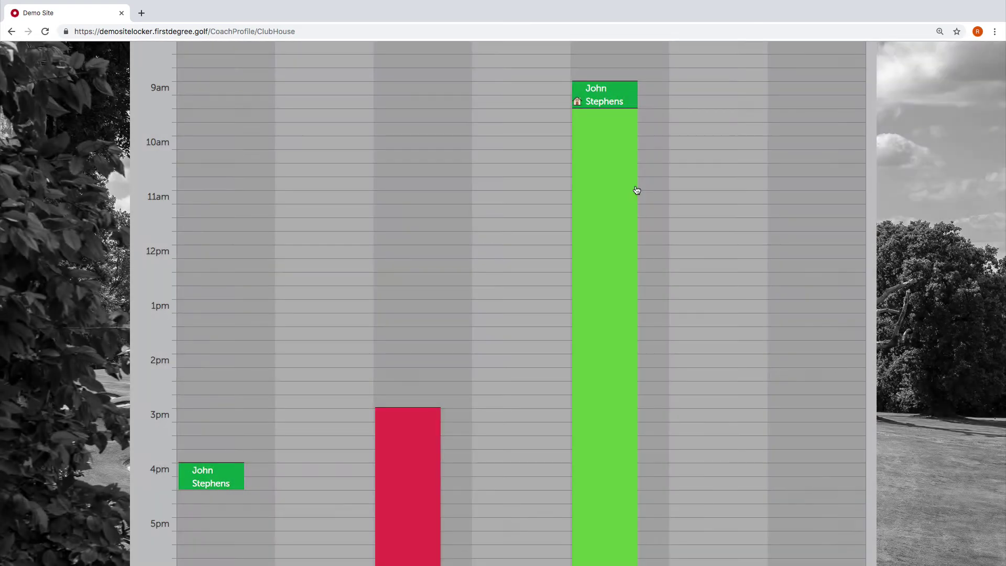
- Reopen the Friday 9am lesson and check its payment type
{"action": "scroll", "coordinate": [646, 207], "scroll_direction": "up", "scroll_amount": 4}
{"action": "scroll", "coordinate": [612, 316], "scroll_direction": "down", "scroll_amount": 1}
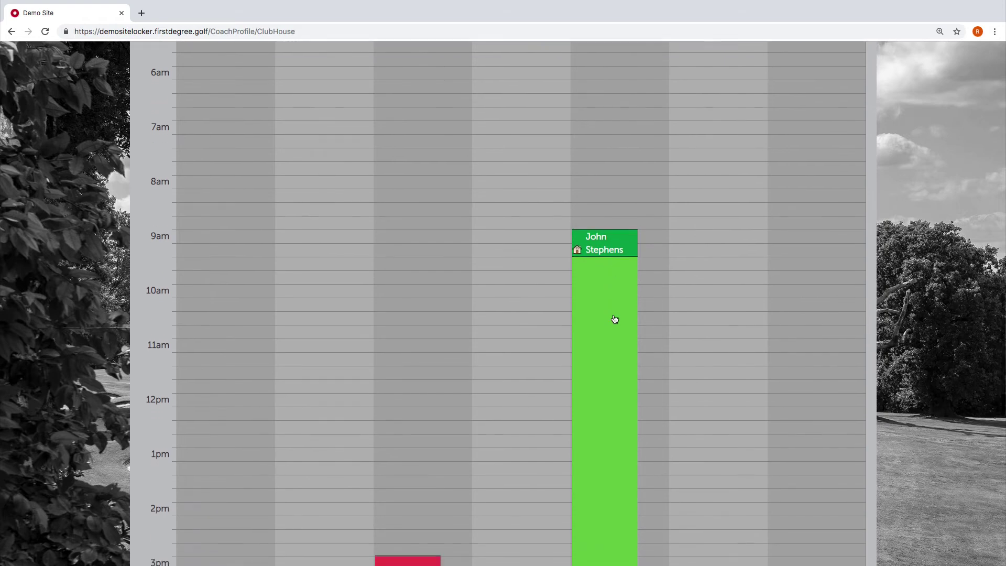
{"action": "left_click", "coordinate": [613, 248]}
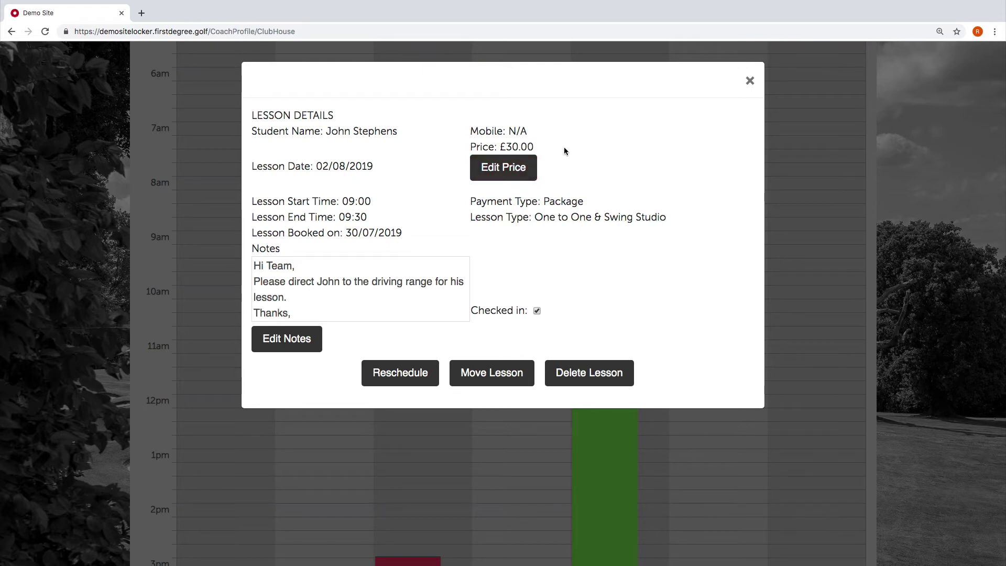
{"action": "left_click_drag", "start_coordinate": [547, 202], "coordinate": [587, 204]}
{"action": "left_click", "coordinate": [577, 204]}
{"action": "left_click", "coordinate": [588, 208]}
{"action": "left_click_drag", "start_coordinate": [547, 202], "coordinate": [587, 205]}
{"action": "left_click", "coordinate": [588, 204]}
- Check the price shown for the Friday 9am lesson, then close its details
{"action": "left_click_drag", "start_coordinate": [512, 147], "coordinate": [541, 144]}
{"action": "left_click", "coordinate": [532, 142]}
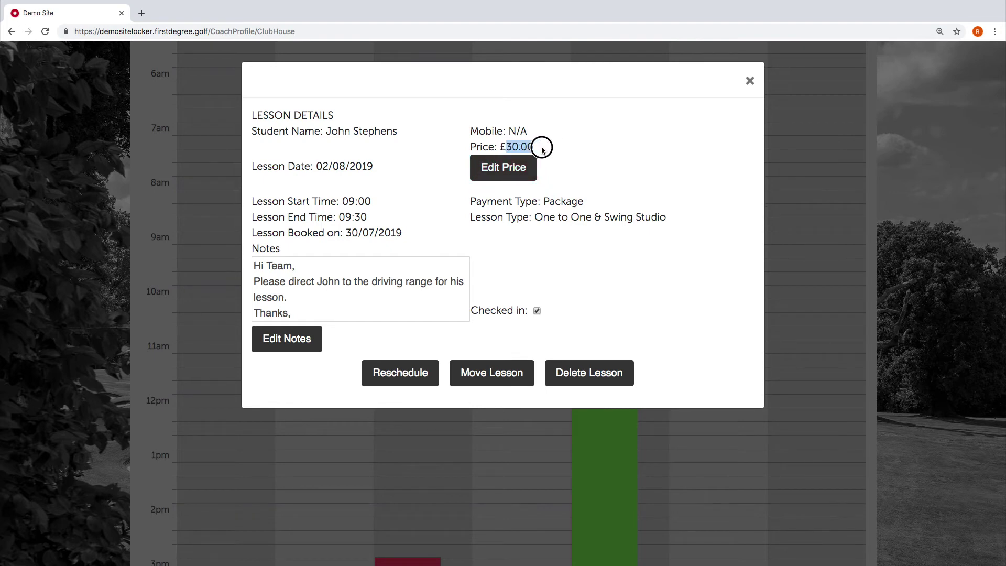
{"action": "left_click", "coordinate": [516, 146]}
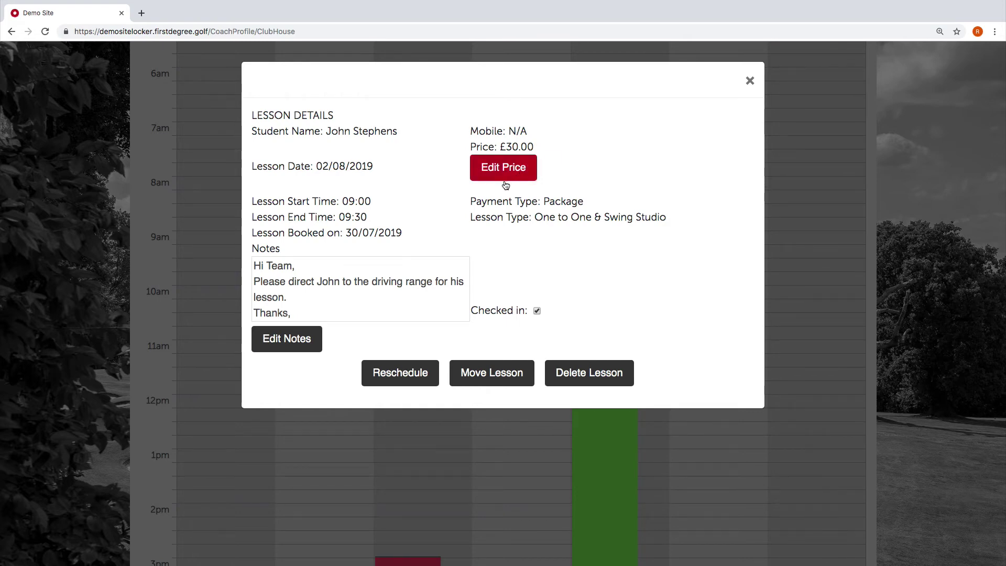
{"action": "left_click", "coordinate": [529, 147]}
{"action": "left_click", "coordinate": [541, 147]}
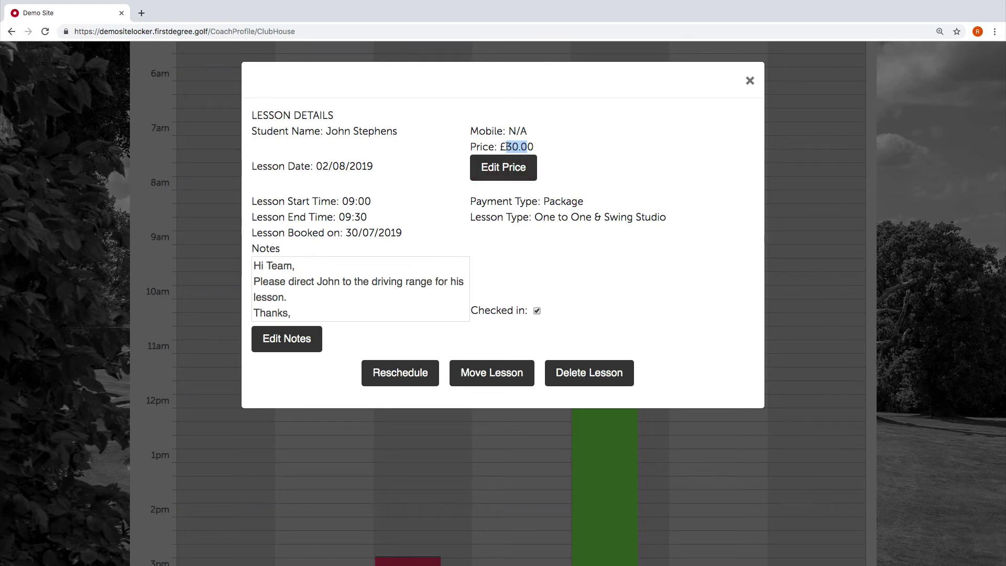
{"action": "left_click", "coordinate": [523, 146]}
{"action": "left_click", "coordinate": [508, 146]}
{"action": "mouse_move", "coordinate": [534, 148]}
{"action": "left_mouse_down"}
{"action": "mouse_move", "coordinate": [513, 146]}
{"action": "mouse_move", "coordinate": [542, 151]}
{"action": "left_mouse_up"}
{"action": "left_click", "coordinate": [750, 81]}
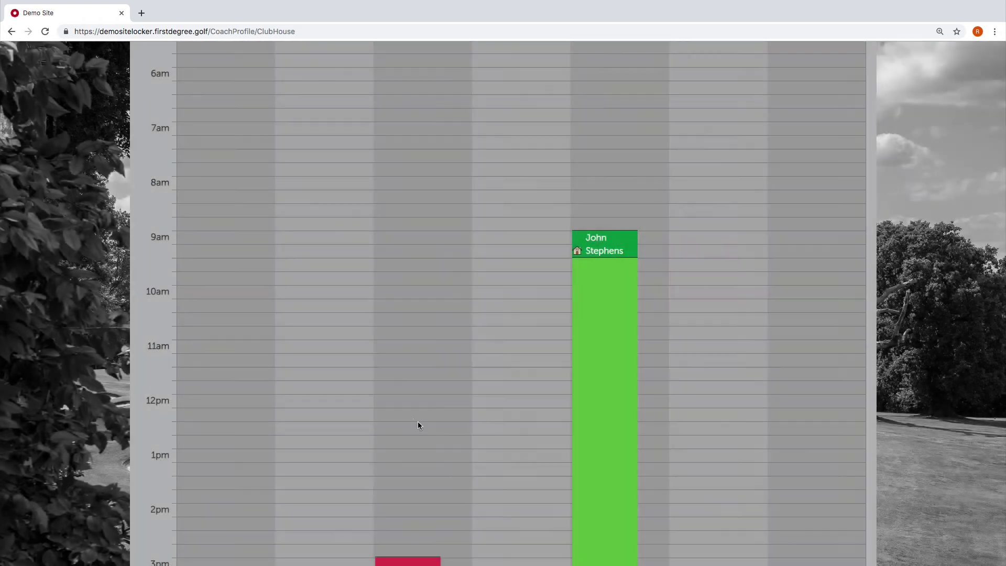
- Open the details of the Monday 6pm lesson
{"action": "scroll", "coordinate": [440, 394], "scroll_direction": "down", "scroll_amount": 10}
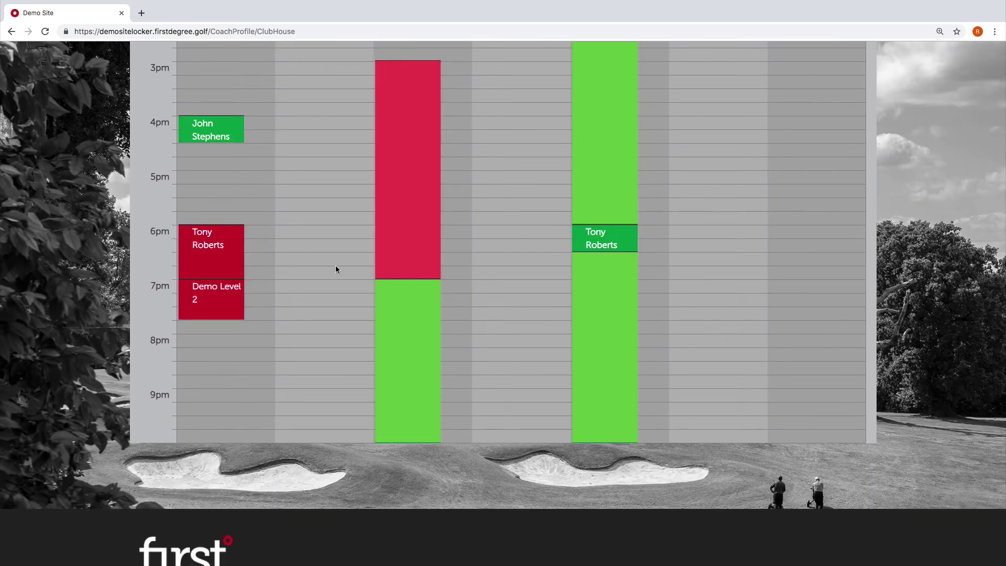
{"action": "scroll", "coordinate": [335, 268], "scroll_direction": "up", "scroll_amount": 3}
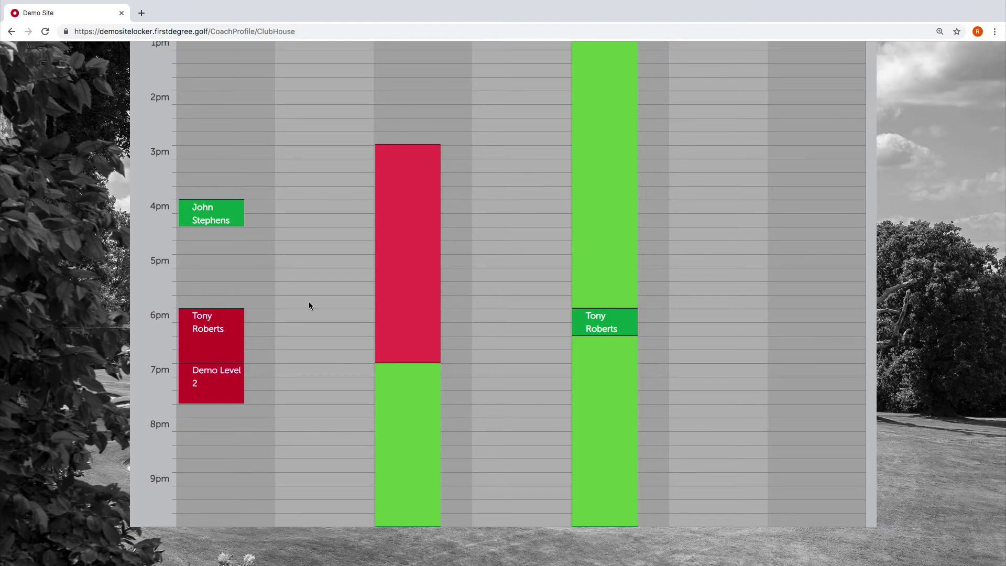
{"action": "left_click", "coordinate": [212, 343]}
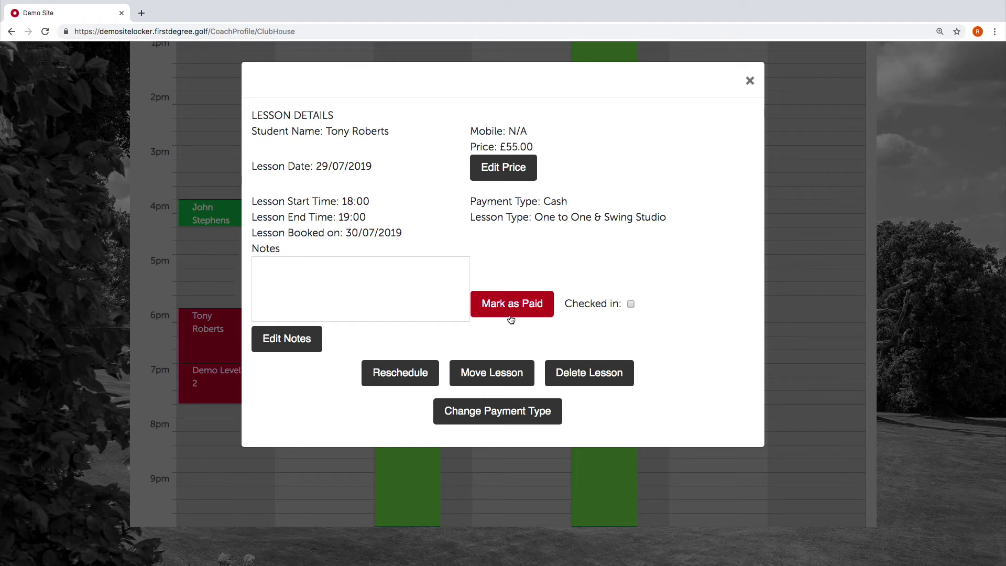
{"action": "left_click", "coordinate": [515, 407]}
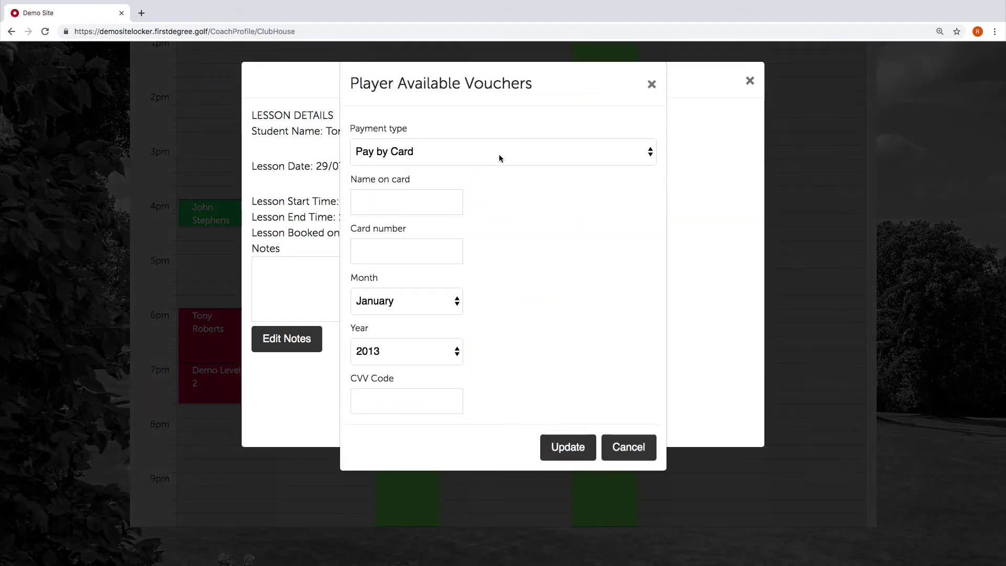
{"action": "left_click", "coordinate": [495, 158]}
{"action": "left_click", "coordinate": [446, 155]}
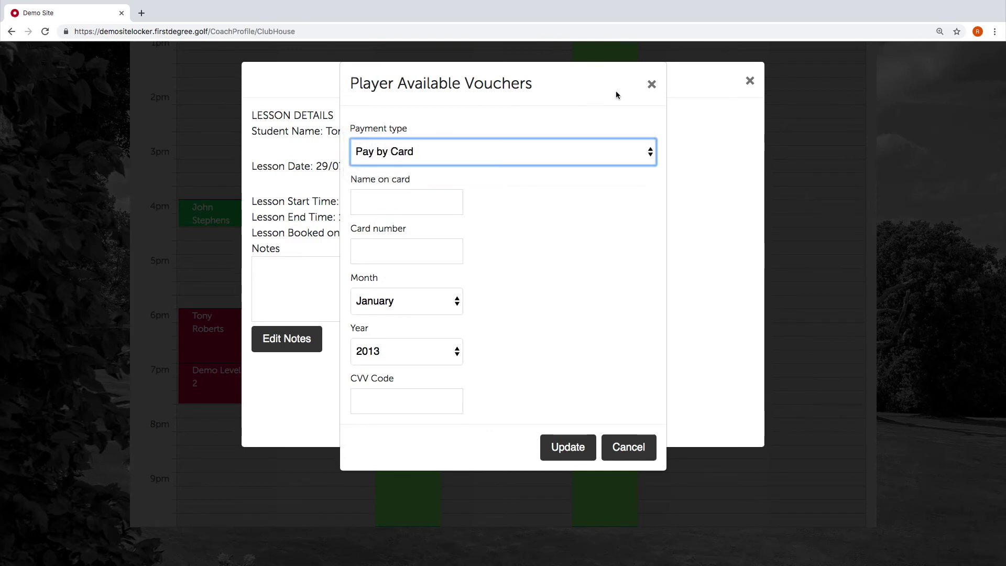
{"action": "left_click", "coordinate": [651, 84]}
- Mark the Monday 6pm lesson as paid with Cash as the subpayment type, and acknowledge the update
{"action": "left_click", "coordinate": [512, 303]}
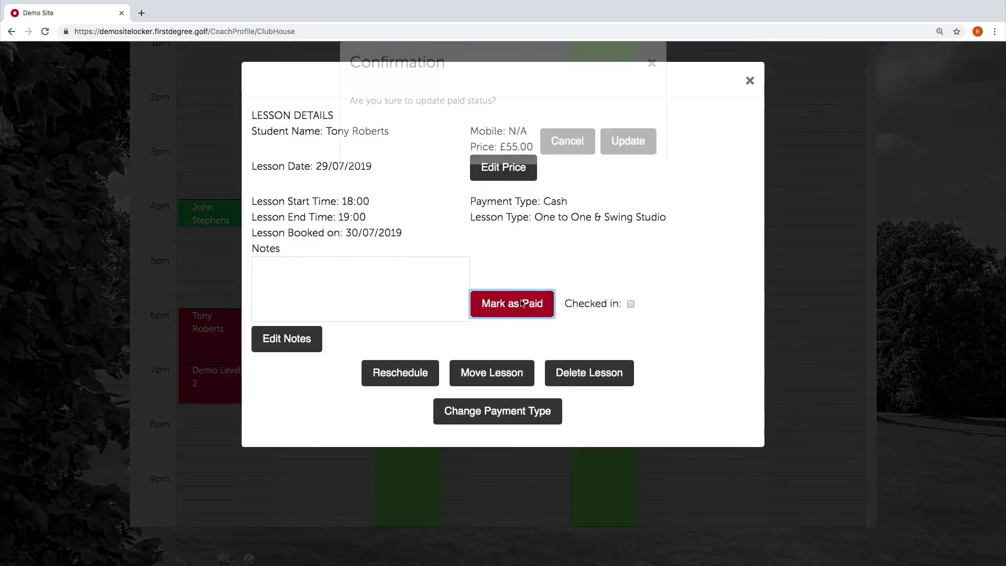
{"action": "left_click", "coordinate": [631, 164]}
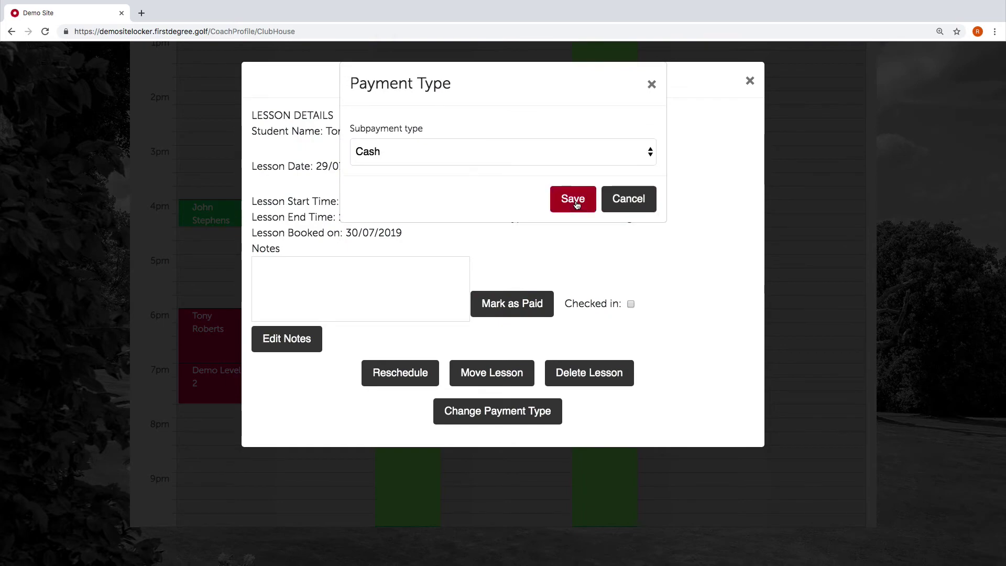
{"action": "left_click", "coordinate": [576, 204]}
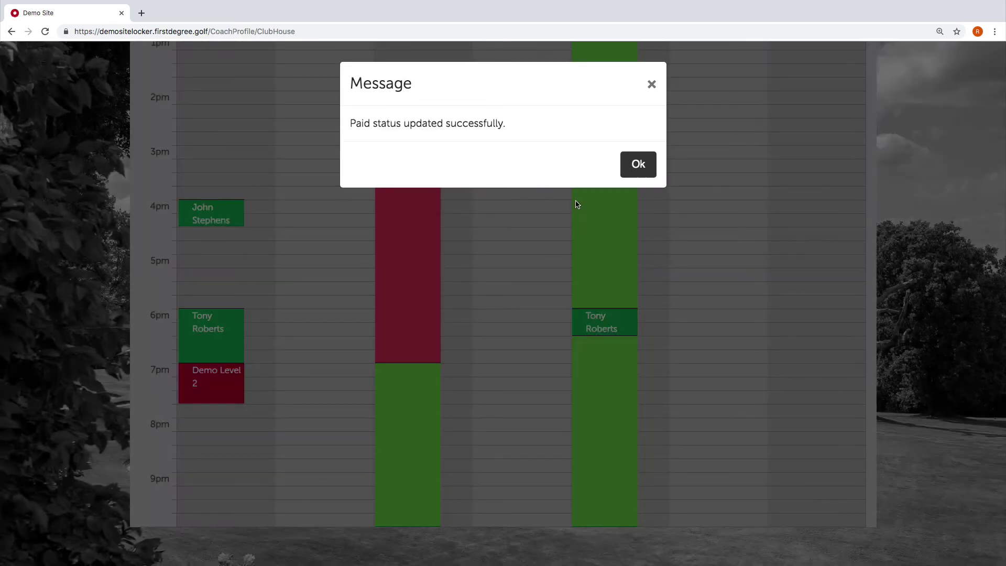
{"action": "left_click", "coordinate": [638, 164]}
- Open the Monday 7pm lesson's details and try to change its payment type to Voucher
{"action": "left_click", "coordinate": [218, 391]}
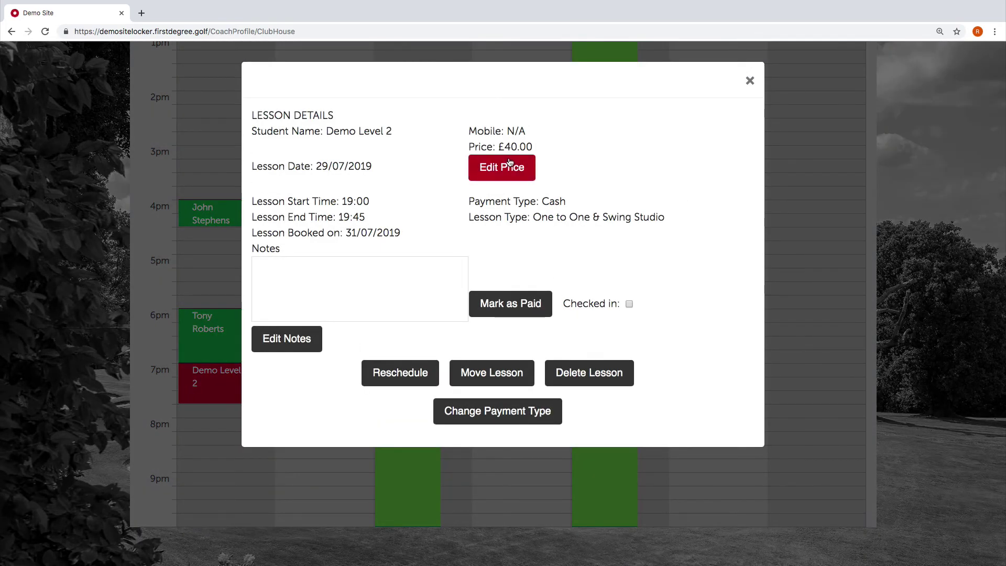
{"action": "left_click", "coordinate": [514, 408]}
{"action": "left_click", "coordinate": [489, 152]}
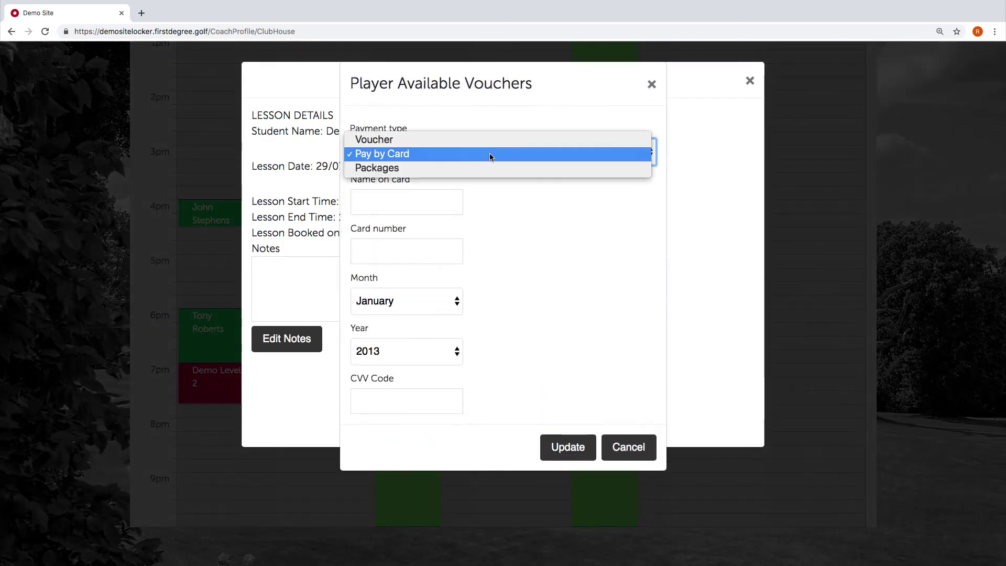
{"action": "left_click", "coordinate": [484, 141]}
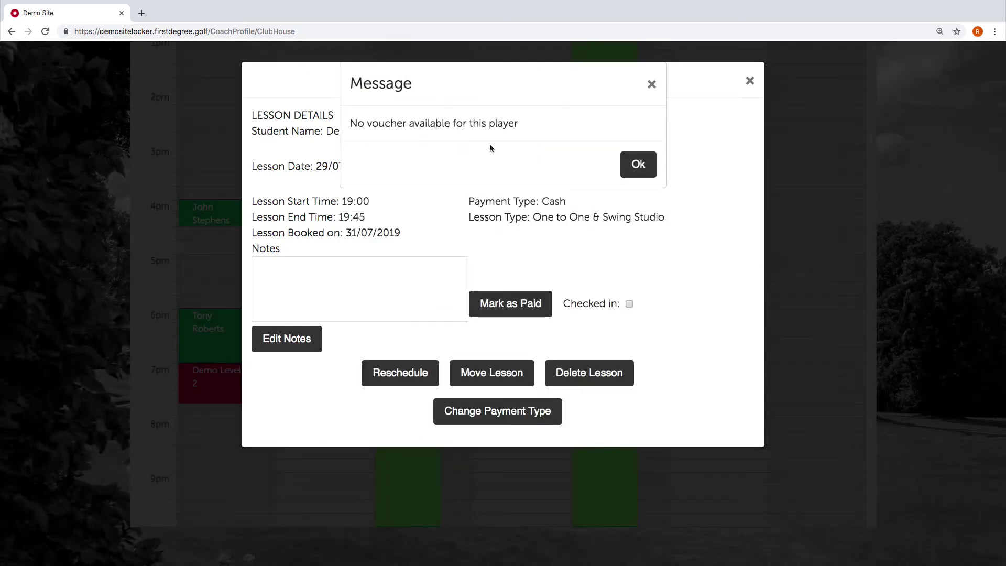
{"action": "left_click", "coordinate": [637, 165]}
- Check the packages available as a payment type for the Monday 7pm lesson, without updating it
{"action": "left_click", "coordinate": [498, 411]}
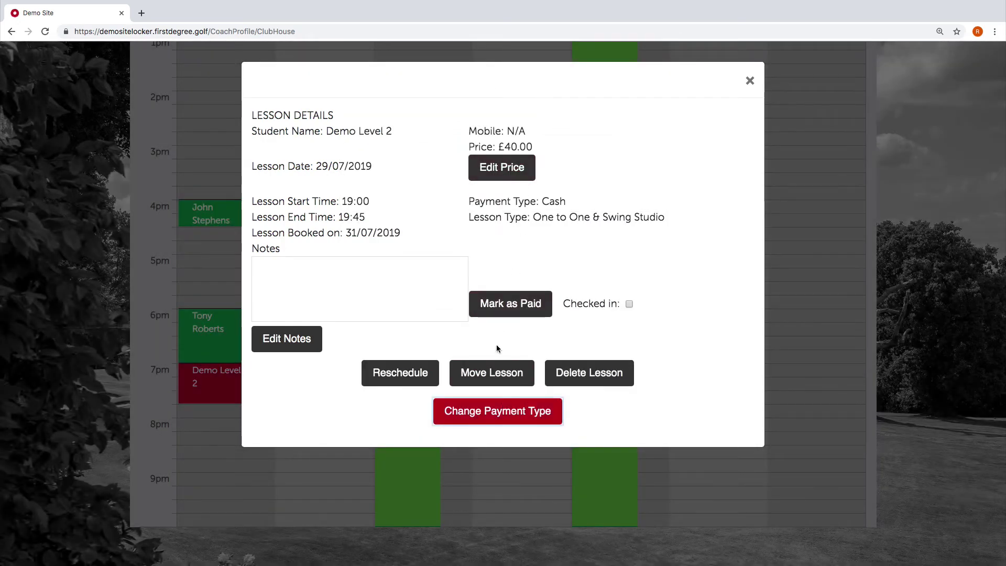
{"action": "left_click", "coordinate": [489, 152]}
{"action": "left_click", "coordinate": [486, 171]}
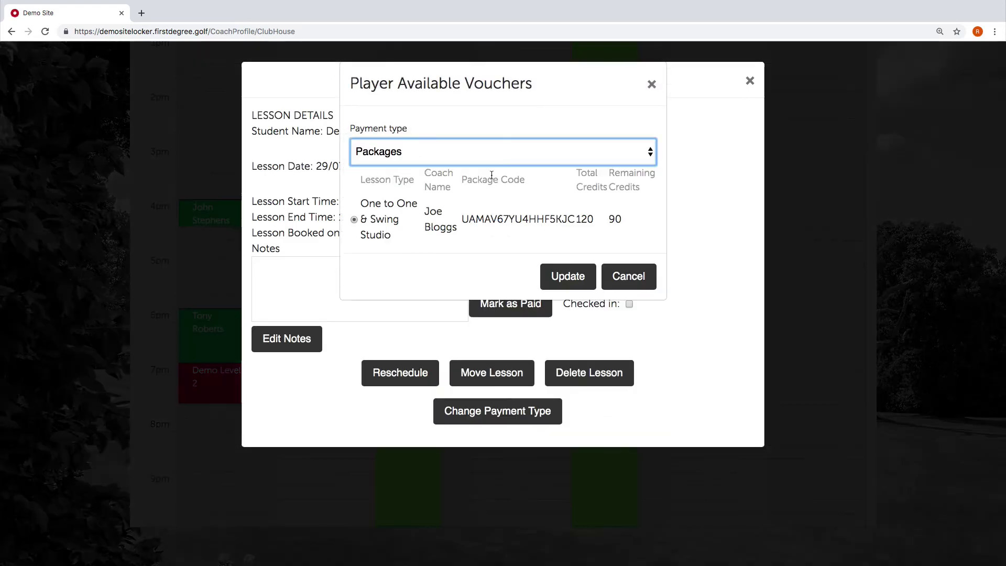
{"action": "left_click", "coordinate": [649, 163]}
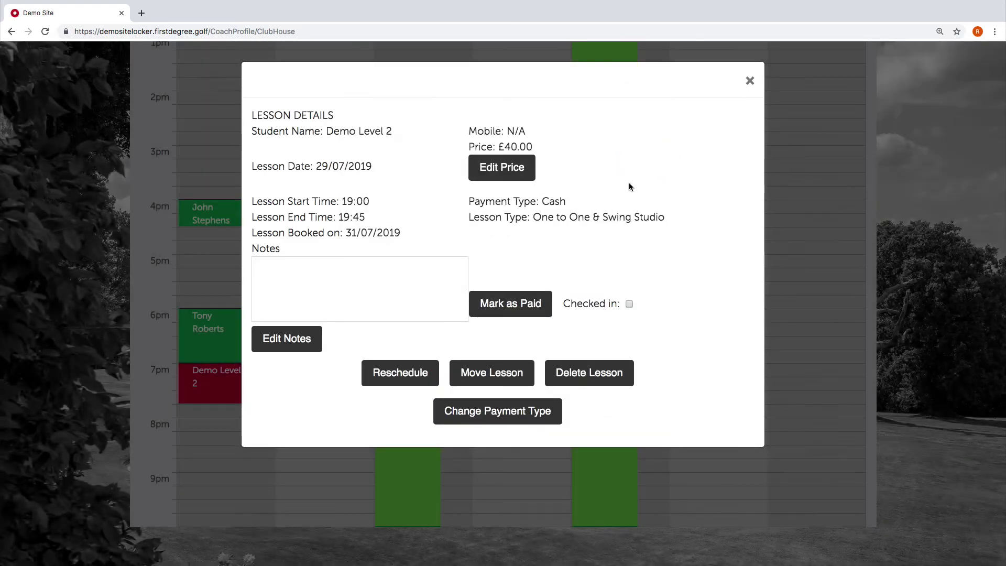
- Mark the Monday 7pm lesson as paid with Cash as the subpayment type, and acknowledge the update
{"action": "left_click", "coordinate": [521, 309]}
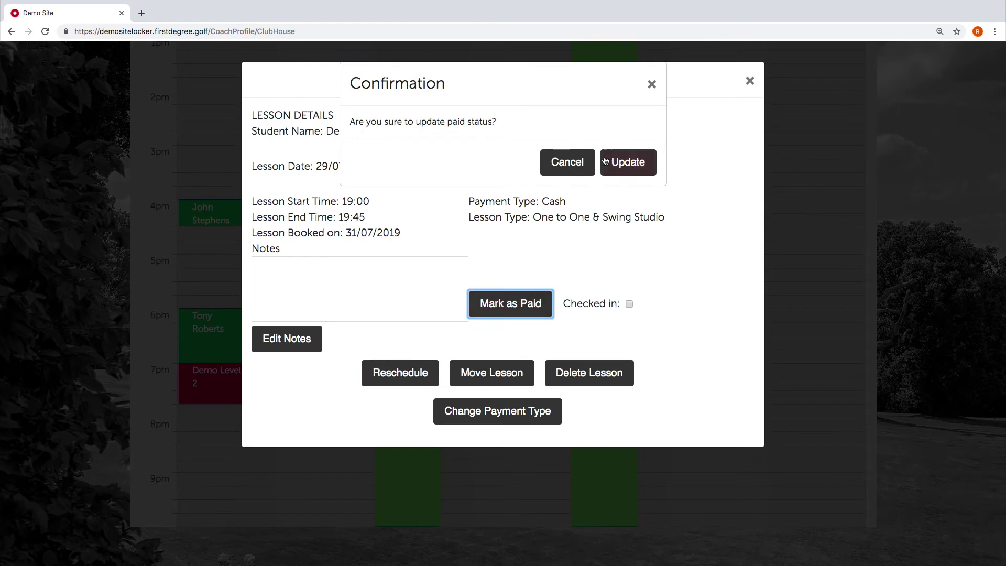
{"action": "left_click", "coordinate": [632, 164]}
{"action": "left_click", "coordinate": [524, 151]}
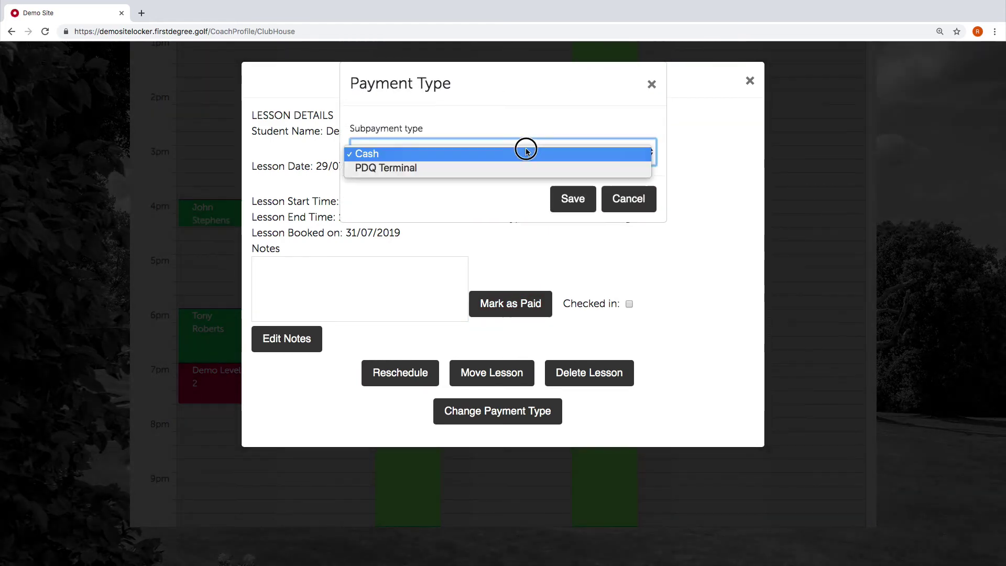
{"action": "left_click", "coordinate": [447, 153]}
{"action": "left_click", "coordinate": [573, 199]}
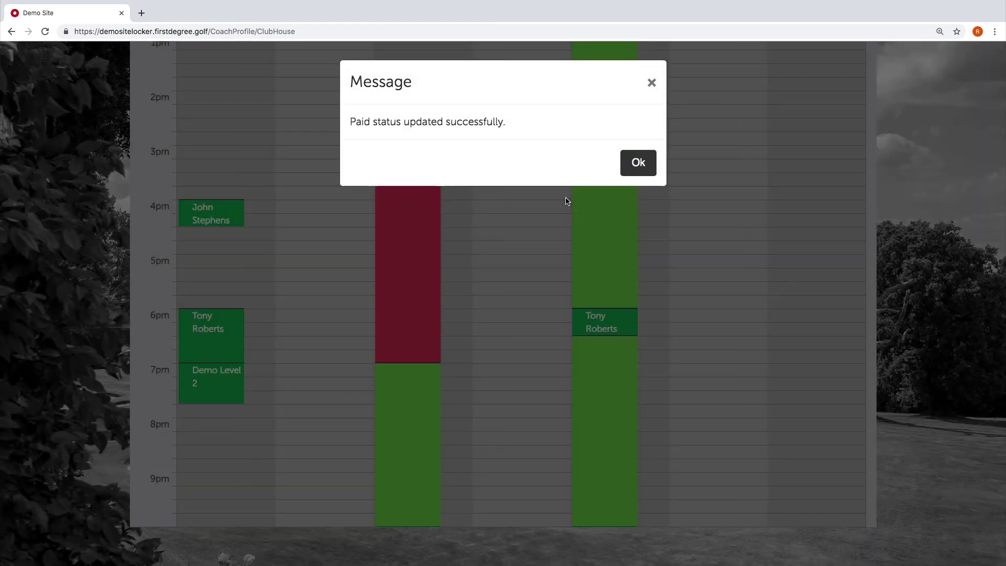
{"action": "left_click", "coordinate": [639, 164]}
- Reopen the Monday 6pm lesson to check its payment details, then close it
{"action": "left_click", "coordinate": [205, 345]}
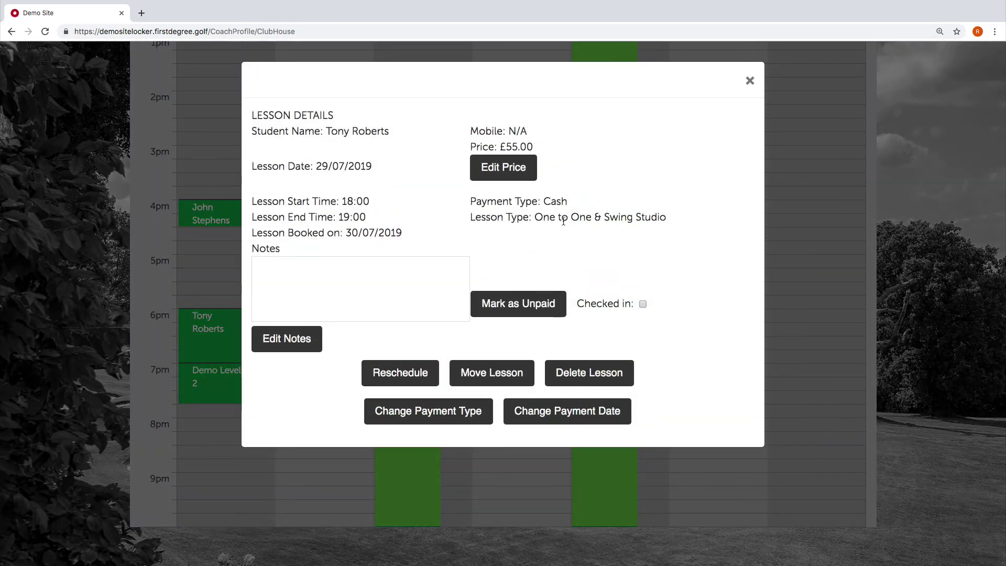
{"action": "left_click", "coordinate": [749, 81]}
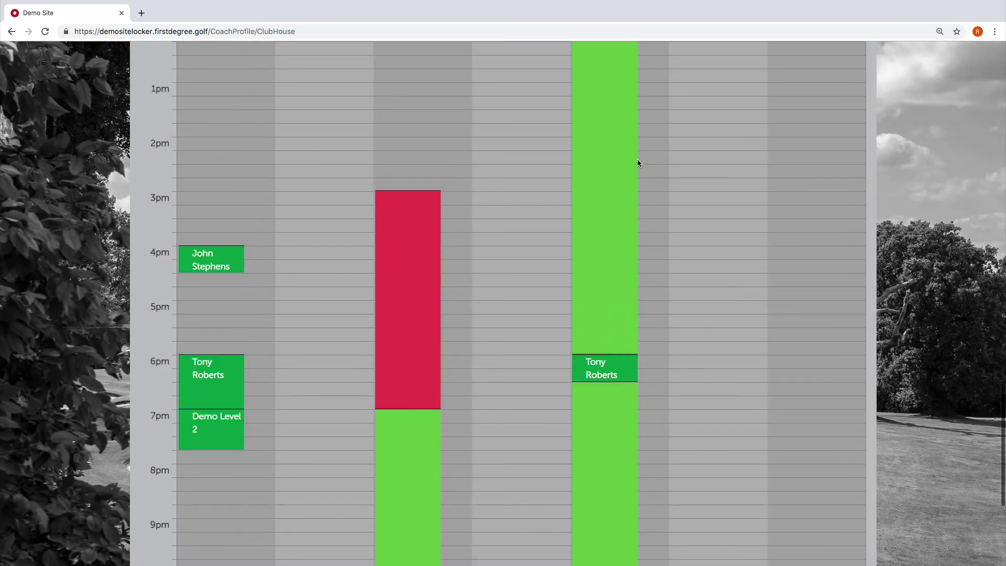
- Look over the booked lessons in the Jul 29 – Aug 4 2019 week of the coach schedule
{"action": "scroll", "coordinate": [637, 158], "scroll_direction": "up", "scroll_amount": 5}
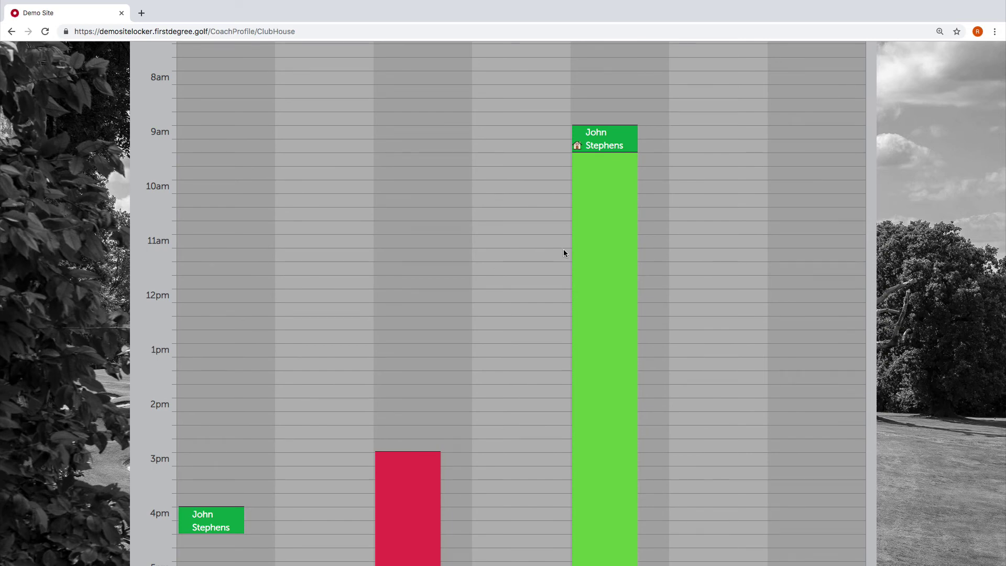
{"action": "scroll", "coordinate": [602, 243], "scroll_direction": "down", "scroll_amount": 5}
{"action": "scroll", "coordinate": [603, 243], "scroll_direction": "up", "scroll_amount": 7}
{"action": "scroll", "coordinate": [604, 244], "scroll_direction": "down", "scroll_amount": 1}
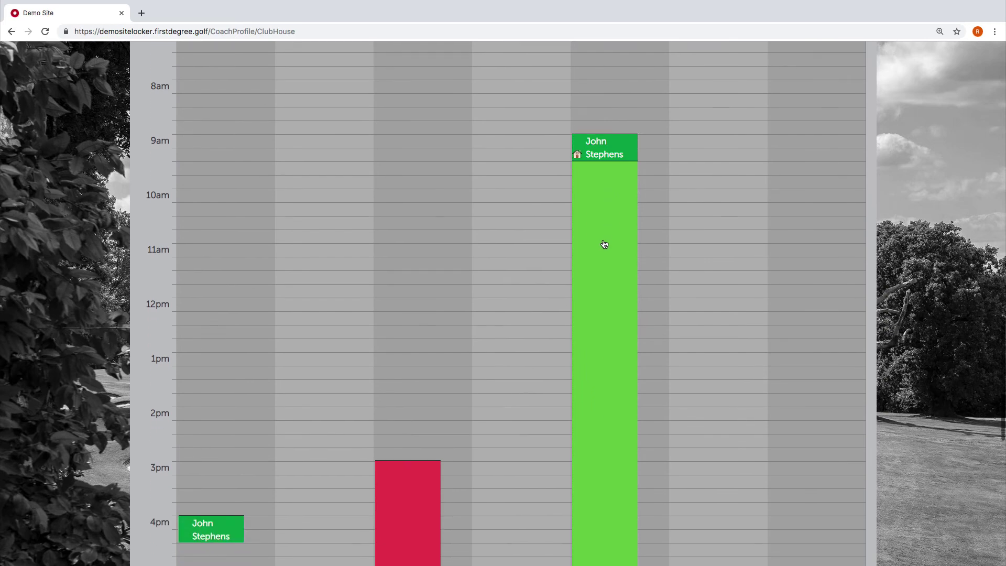
{"action": "scroll", "coordinate": [604, 244], "scroll_direction": "down", "scroll_amount": 3}
{"action": "scroll", "coordinate": [603, 242], "scroll_direction": "up", "scroll_amount": 7}
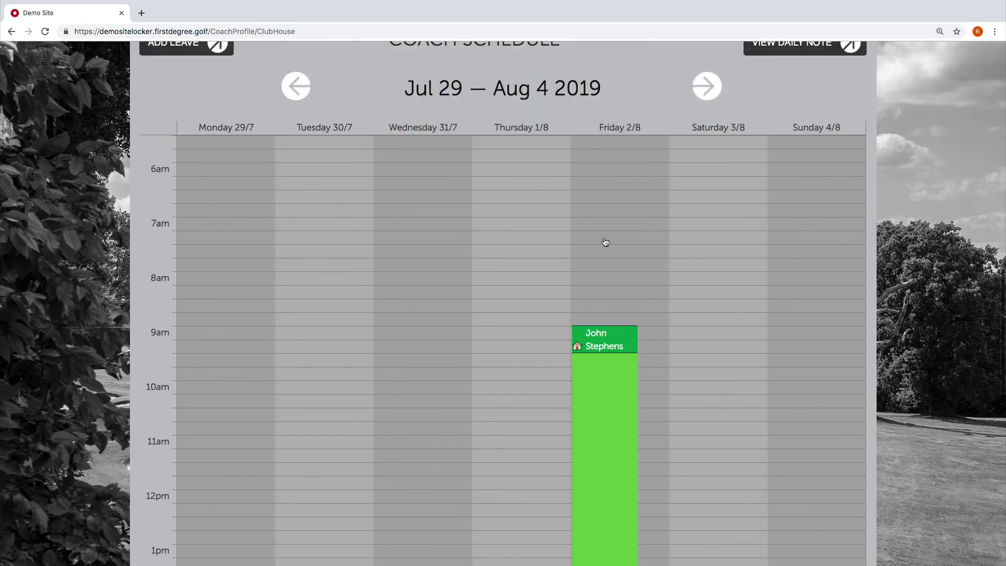
{"action": "scroll", "coordinate": [605, 242], "scroll_direction": "up", "scroll_amount": 5}
{"action": "scroll", "coordinate": [605, 242], "scroll_direction": "down", "scroll_amount": 8}
{"action": "scroll", "coordinate": [605, 242], "scroll_direction": "up", "scroll_amount": 3}
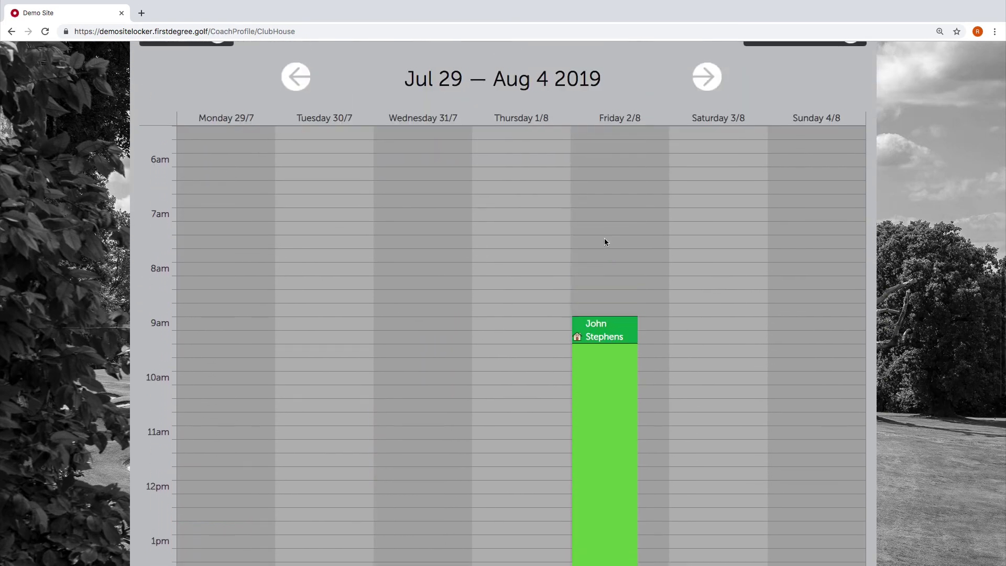
{"action": "scroll", "coordinate": [605, 242], "scroll_direction": "up", "scroll_amount": 3}
- Advance the coach schedule to the week of Aug 5 – 11 2019 and look through its lessons and leave
{"action": "left_click", "coordinate": [708, 251]}
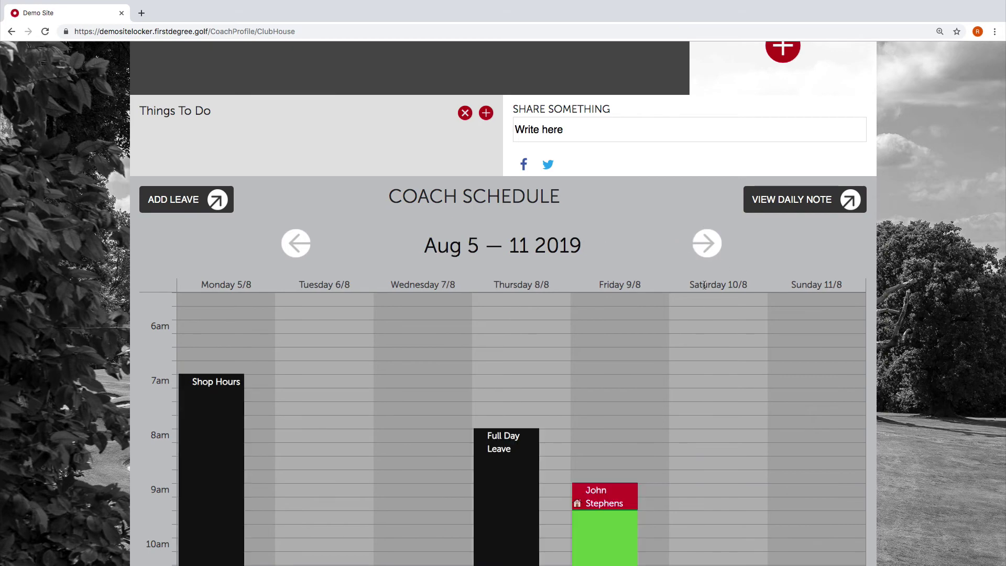
{"action": "scroll", "coordinate": [705, 285], "scroll_direction": "down", "scroll_amount": 5}
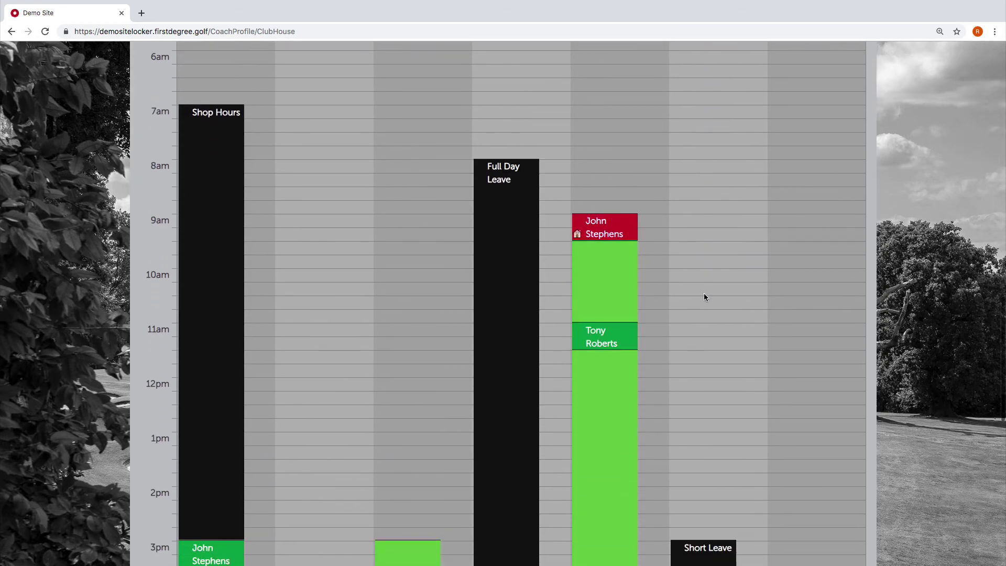
{"action": "scroll", "coordinate": [704, 296], "scroll_direction": "down", "scroll_amount": 9}
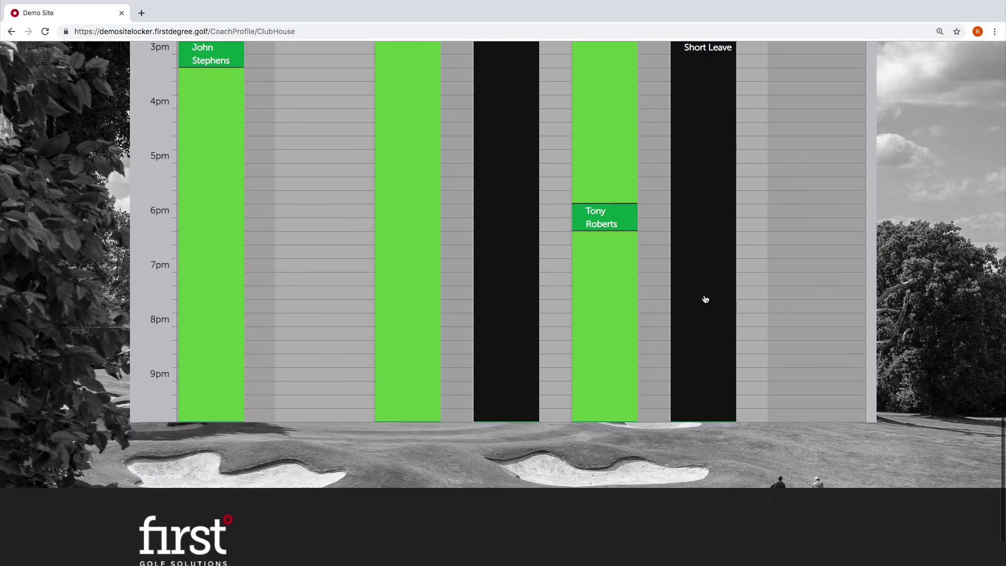
{"action": "scroll", "coordinate": [704, 297], "scroll_direction": "up", "scroll_amount": 14}
- Advance the coach schedule through the Aug 12 – 18 week to Aug 19 – 25 2019 and view its group classes
{"action": "left_click", "coordinate": [707, 243]}
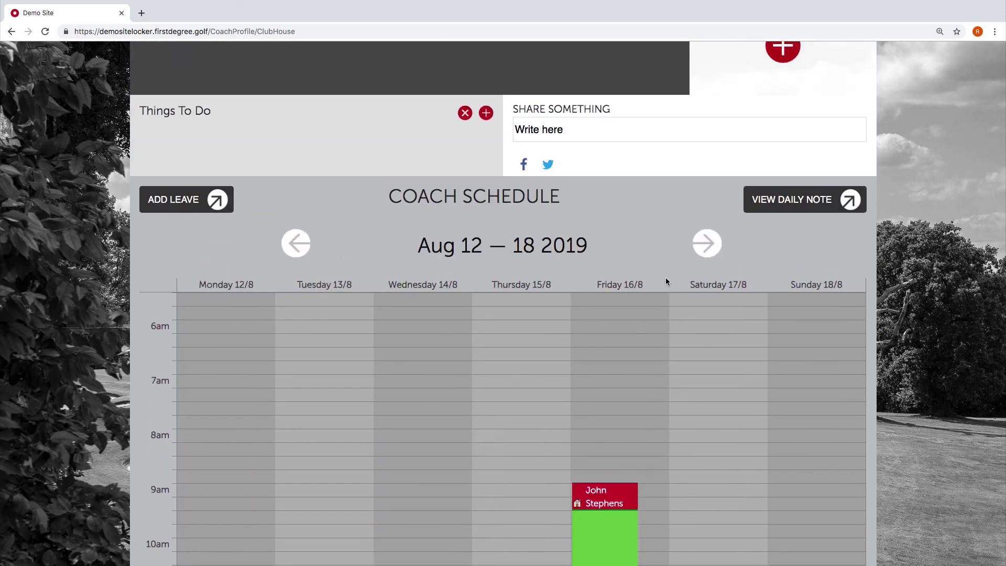
{"action": "scroll", "coordinate": [699, 360], "scroll_direction": "down", "scroll_amount": 5}
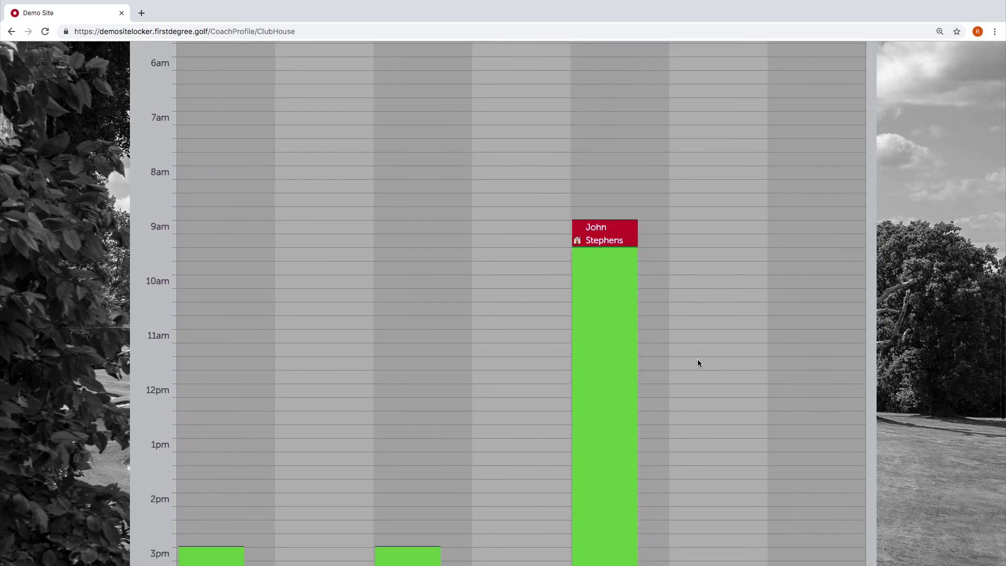
{"action": "scroll", "coordinate": [697, 359], "scroll_direction": "up", "scroll_amount": 2}
{"action": "left_click", "coordinate": [707, 84]}
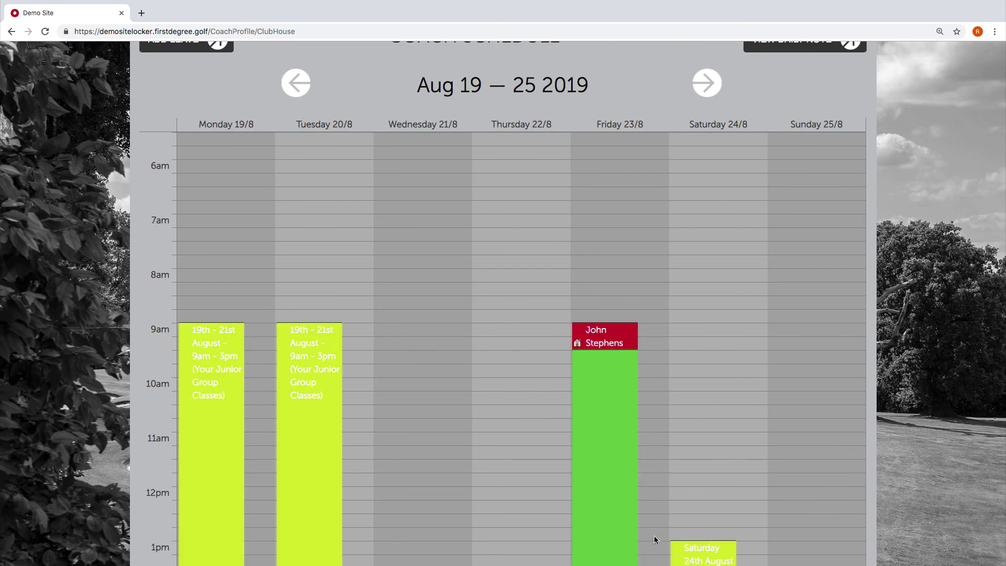
{"action": "scroll", "coordinate": [533, 365], "scroll_direction": "down", "scroll_amount": 3}
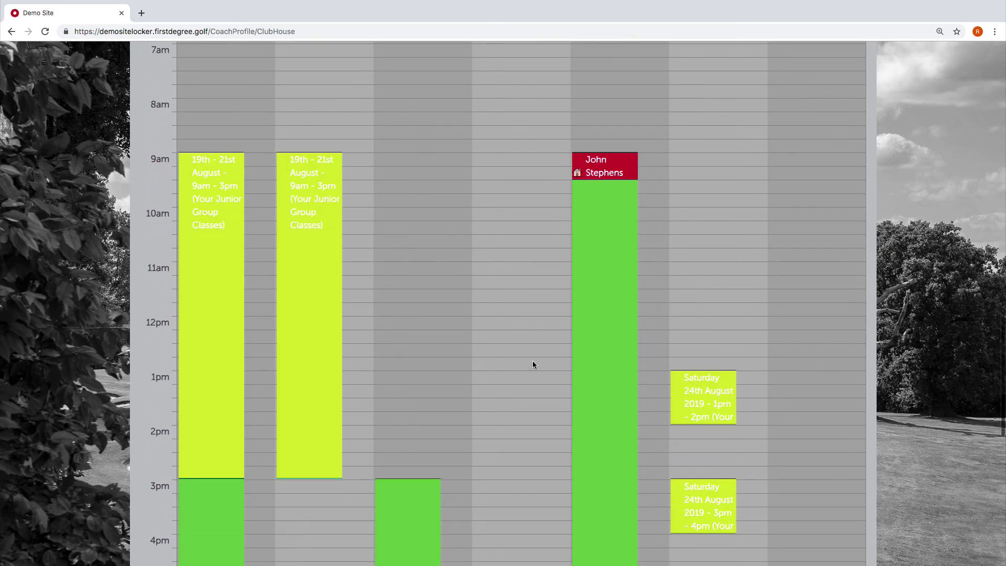
- Open the Monday 19/8 junior group class and examine the booking and payment details in its attendee list
{"action": "left_click", "coordinate": [204, 222]}
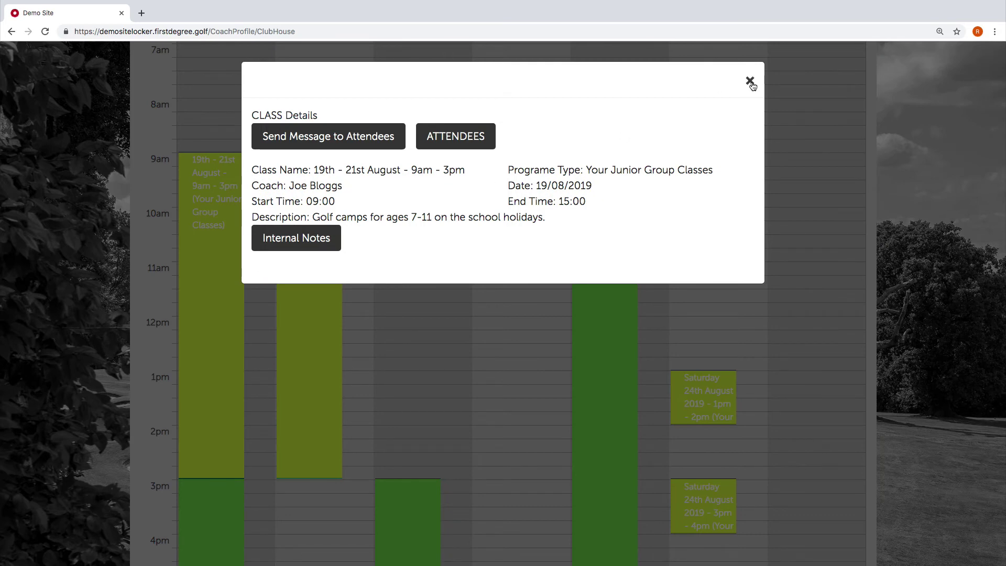
{"action": "left_click", "coordinate": [430, 133]}
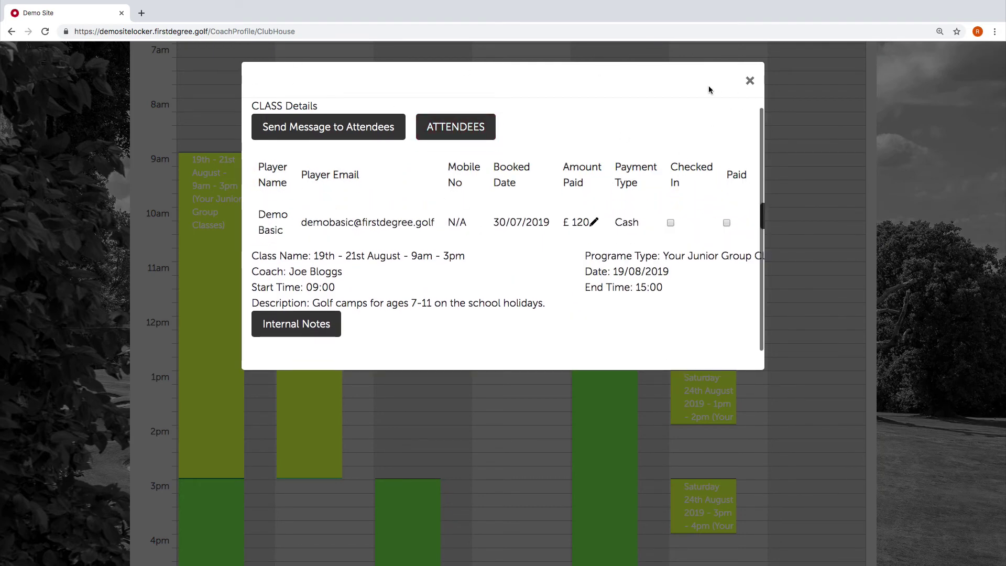
{"action": "scroll", "coordinate": [498, 173], "scroll_direction": "up", "scroll_amount": 1}
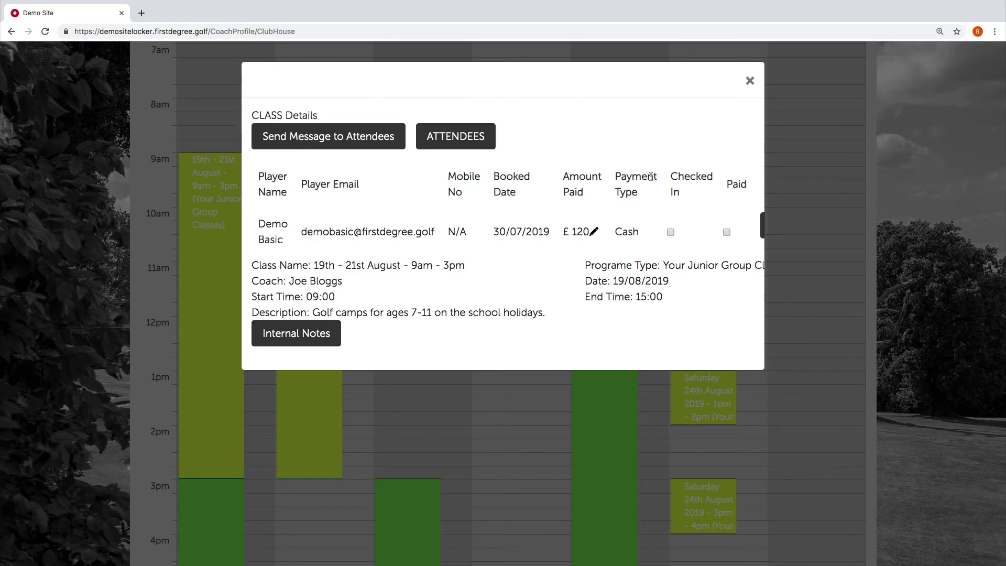
{"action": "scroll", "coordinate": [618, 205], "scroll_direction": "right", "scroll_amount": 2}
{"action": "scroll", "coordinate": [628, 202], "scroll_direction": "left", "scroll_amount": 2}
{"action": "scroll", "coordinate": [376, 212], "scroll_direction": "down", "scroll_amount": 1}
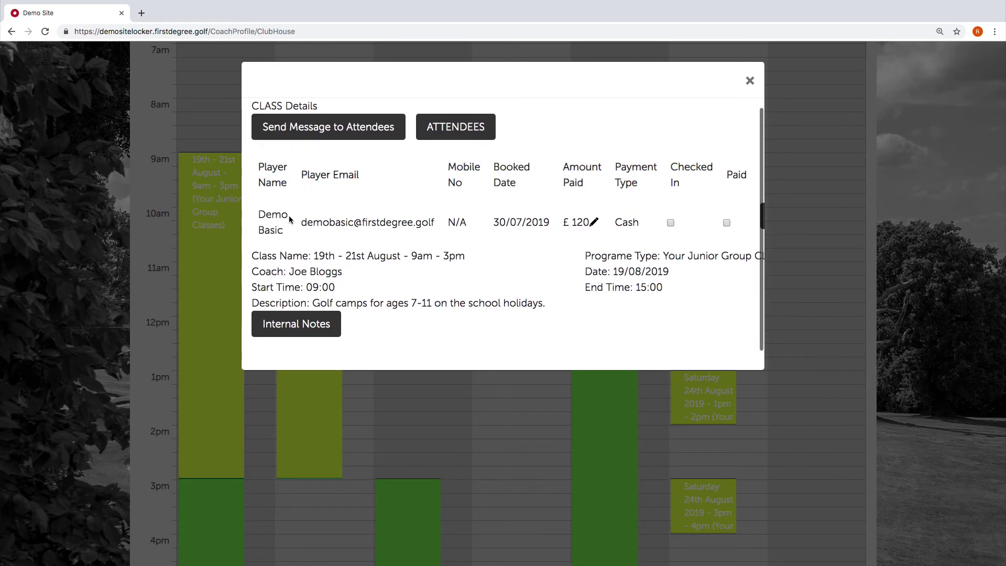
{"action": "left_click_drag", "start_coordinate": [266, 216], "coordinate": [310, 232]}
{"action": "left_click", "coordinate": [310, 232]}
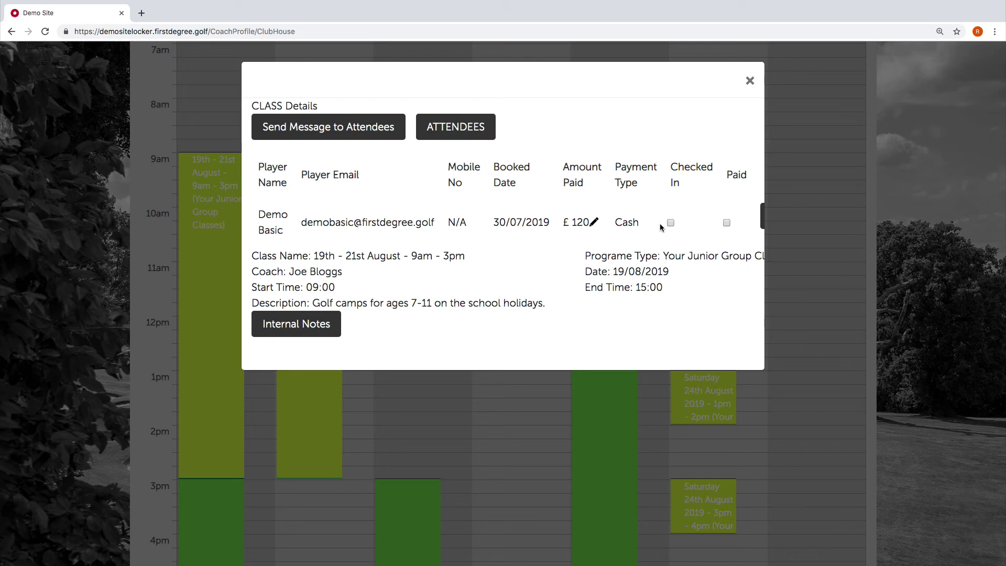
- Mark the junior group class attendee as paid and confirm the paid status update
{"action": "scroll", "coordinate": [659, 223], "scroll_direction": "right", "scroll_amount": 3}
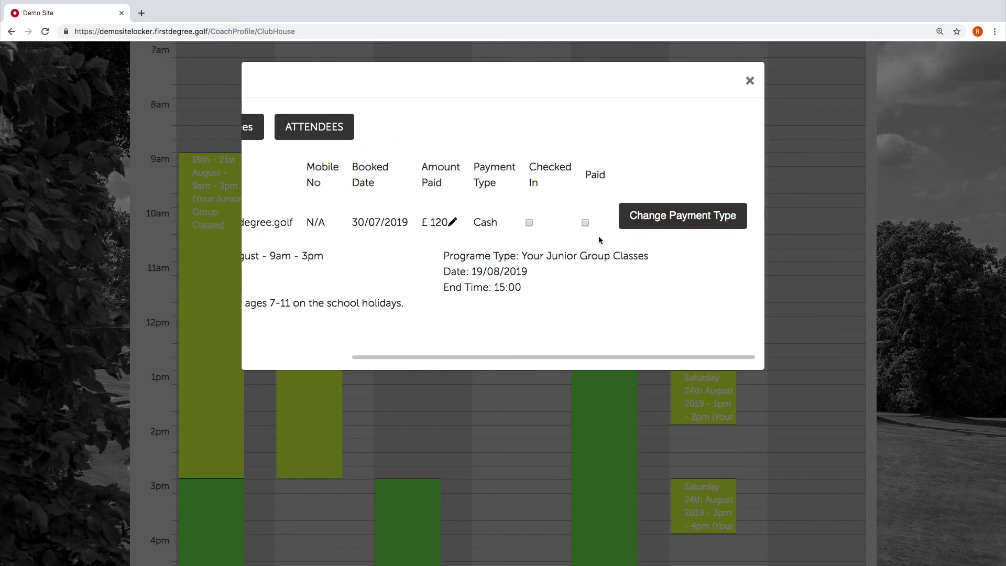
{"action": "left_click", "coordinate": [585, 222]}
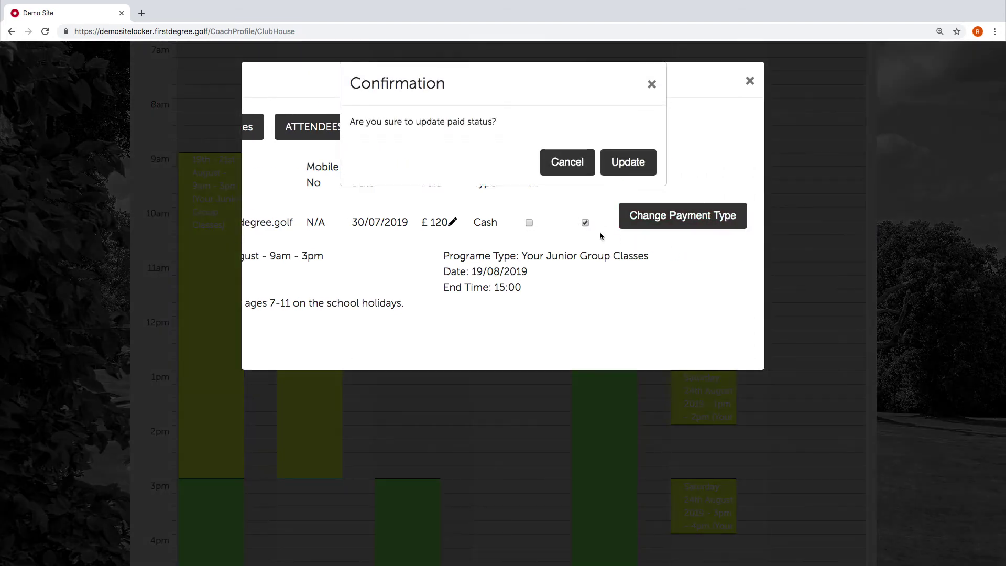
{"action": "left_click", "coordinate": [621, 163]}
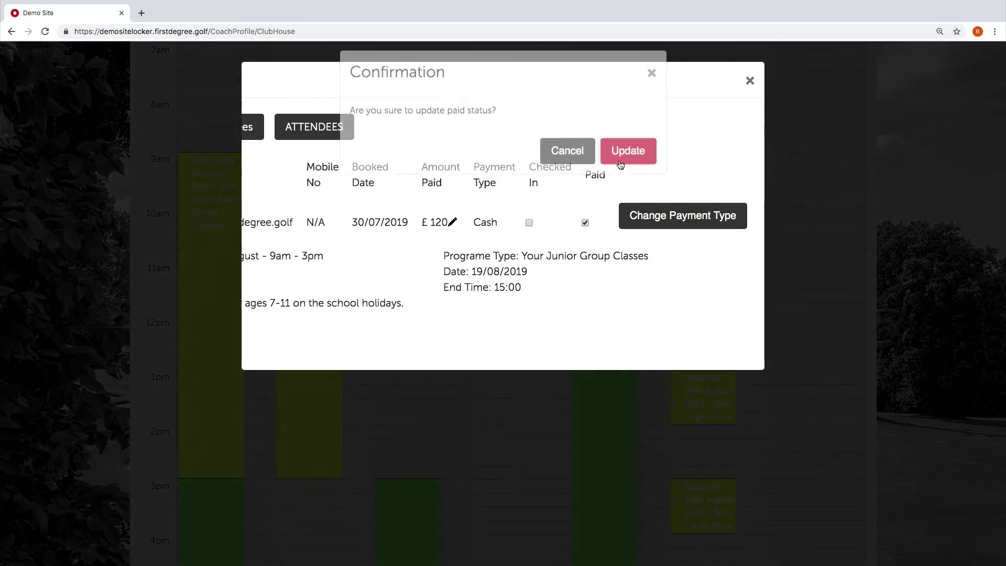
- Save the junior group class attendee's payment with Cash as the subpayment type and dismiss the resulting message
{"action": "left_click", "coordinate": [519, 160]}
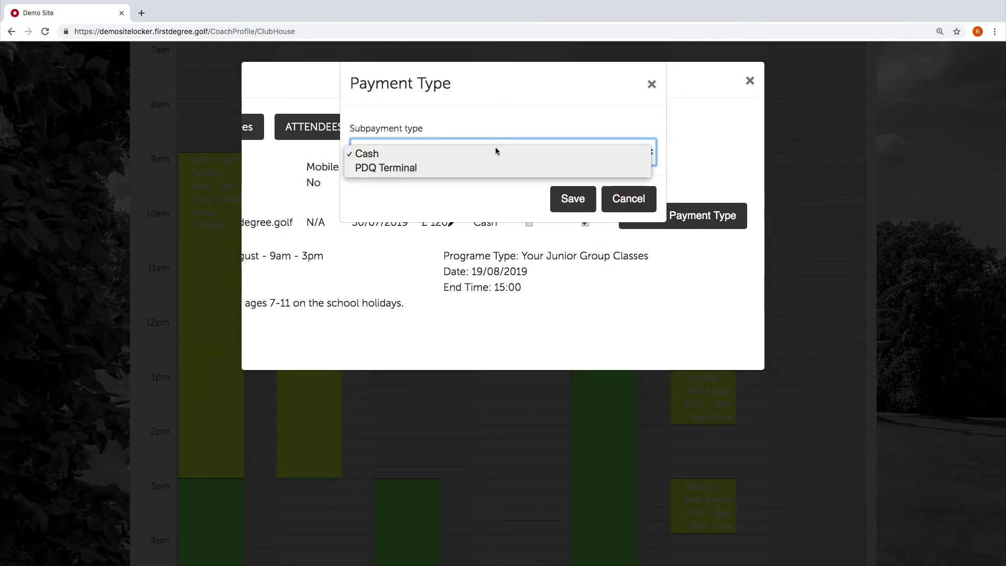
{"action": "left_click", "coordinate": [496, 152]}
{"action": "left_click", "coordinate": [571, 201]}
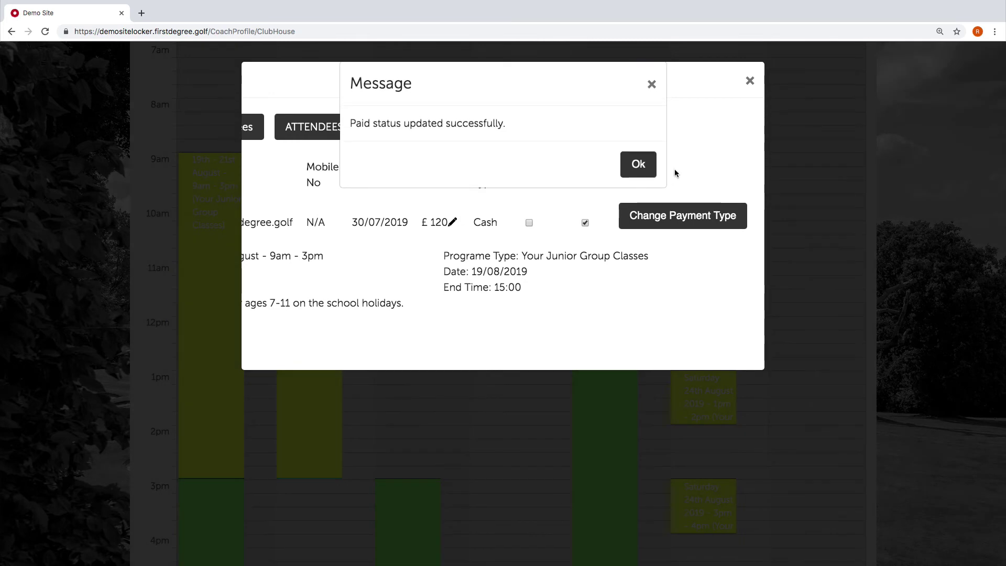
{"action": "left_click", "coordinate": [644, 163]}
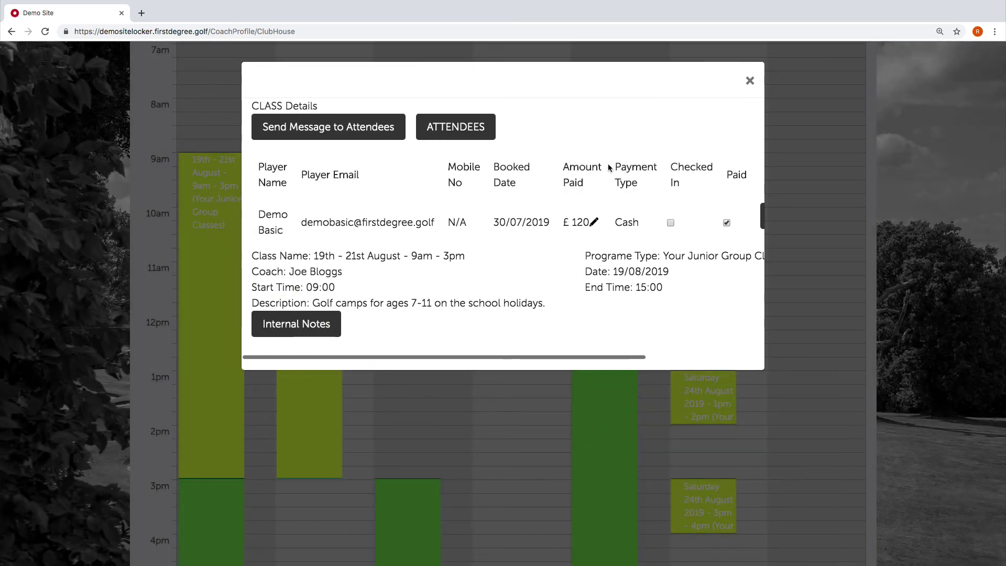
- Examine the amount paid, payment type, checked-in and paid columns of the Monday 19/8 class attendee
{"action": "scroll", "coordinate": [686, 113], "scroll_direction": "right", "scroll_amount": 3}
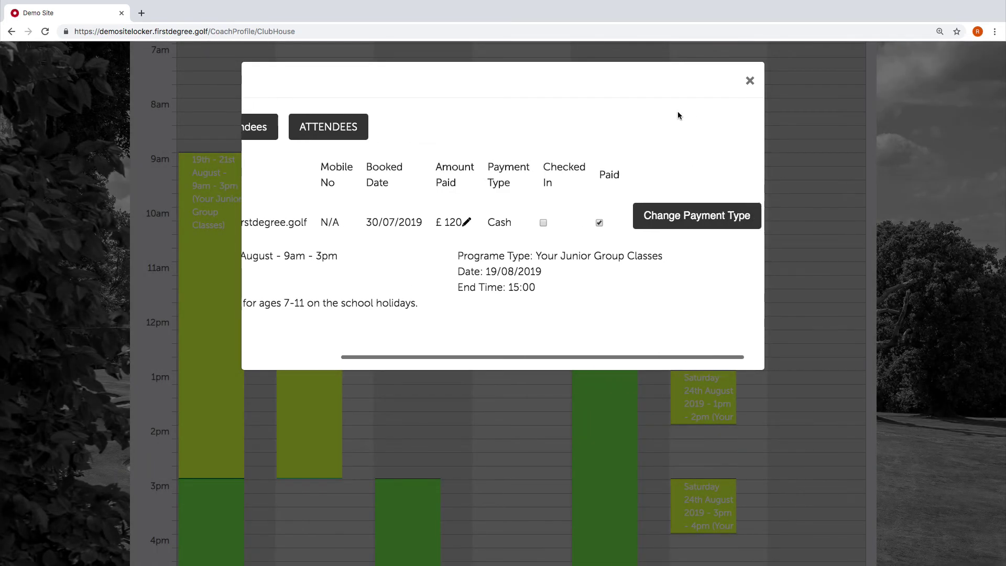
{"action": "scroll", "coordinate": [681, 142], "scroll_direction": "left", "scroll_amount": 3}
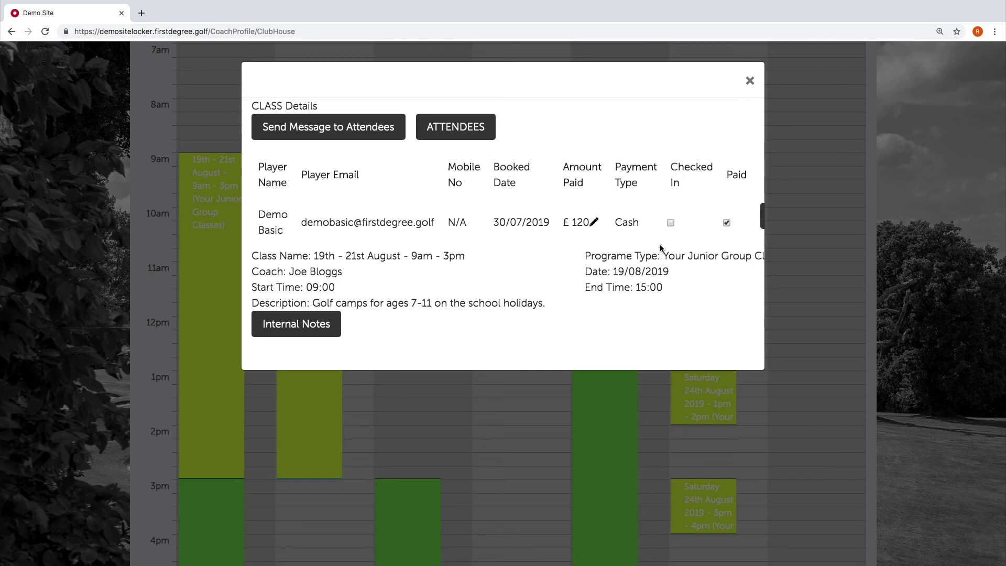
{"action": "scroll", "coordinate": [673, 209], "scroll_direction": "right", "scroll_amount": 4}
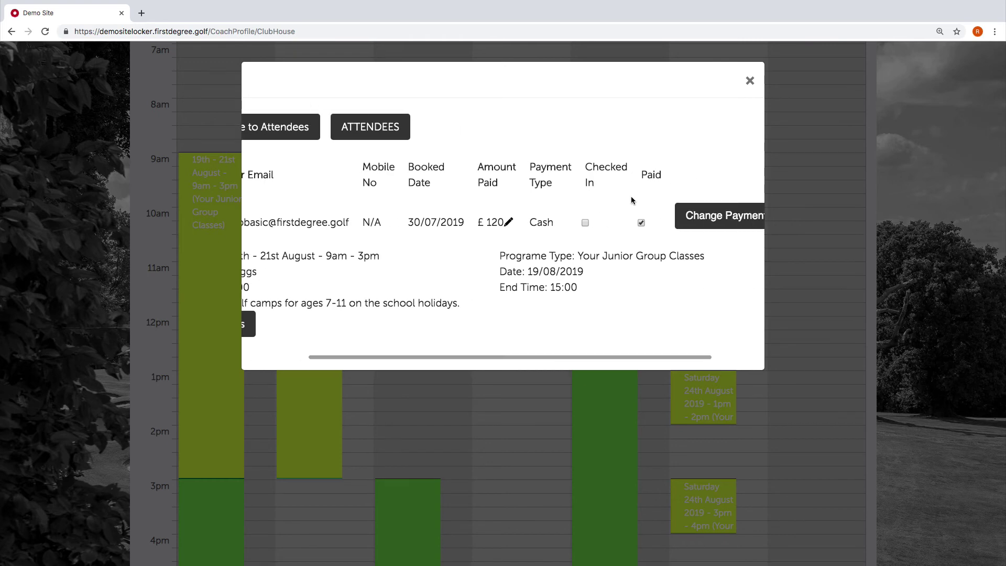
{"action": "scroll", "coordinate": [655, 184], "scroll_direction": "left", "scroll_amount": 4}
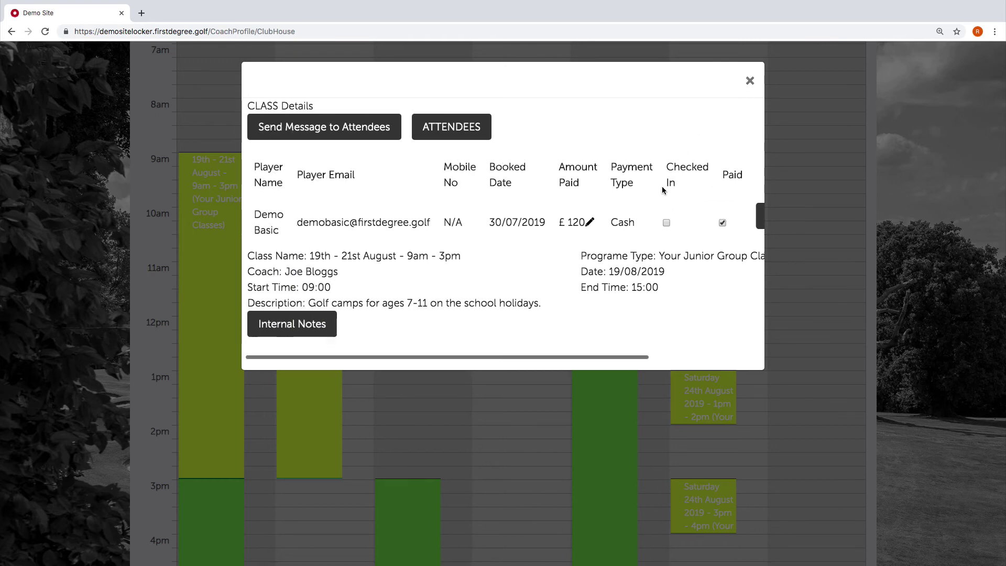
{"action": "scroll", "coordinate": [575, 198], "scroll_direction": "right", "scroll_amount": 3}
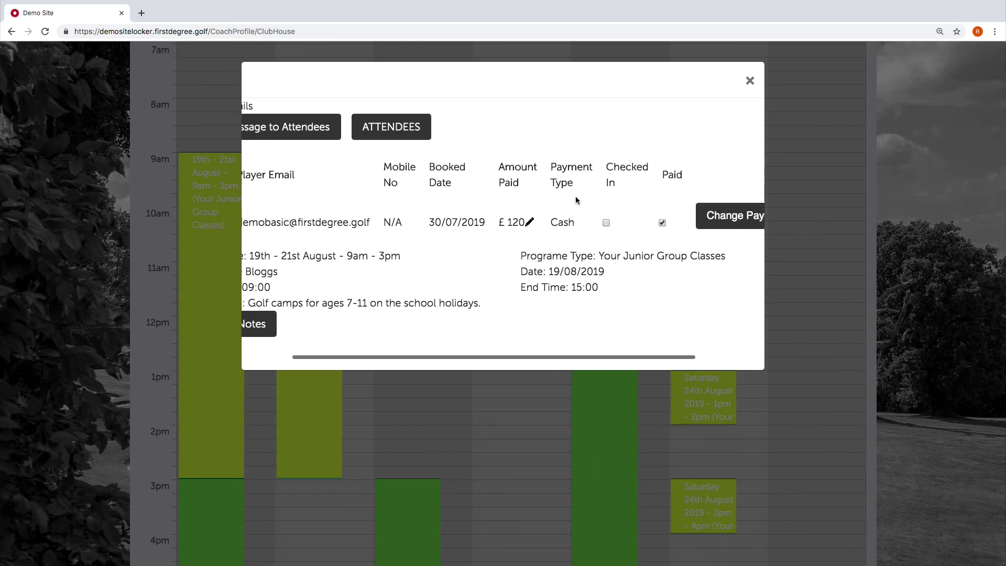
{"action": "scroll", "coordinate": [575, 196], "scroll_direction": "left", "scroll_amount": 3}
{"action": "scroll", "coordinate": [697, 140], "scroll_direction": "down", "scroll_amount": 1}
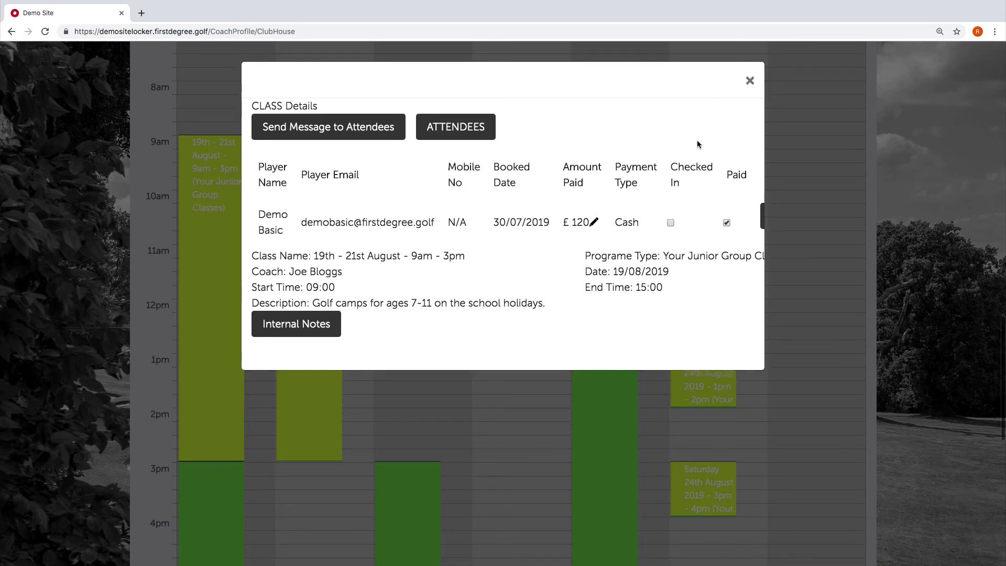
- View the internal notes of the Monday 19/8 junior group class and close the class details
{"action": "left_click", "coordinate": [330, 322]}
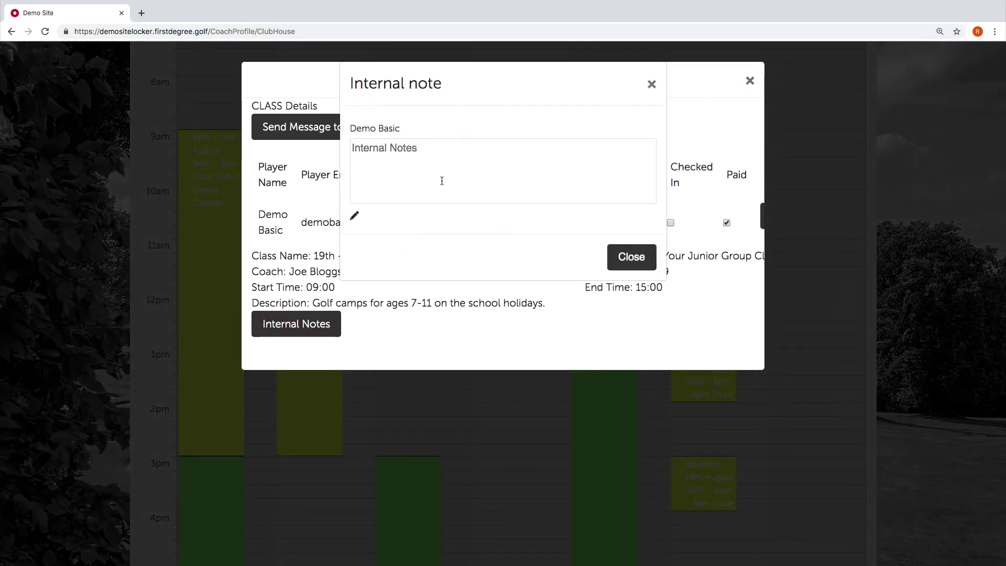
{"action": "left_click", "coordinate": [652, 83]}
{"action": "left_click", "coordinate": [746, 81]}
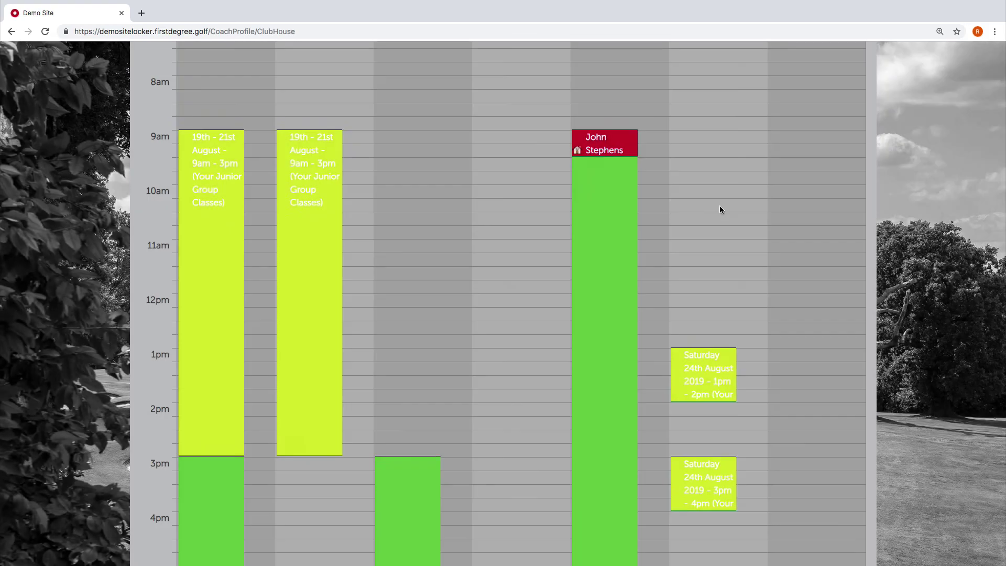
- Open the Saturday 24th August 3pm - 4pm junior class and examine the booking details in its attendee list
{"action": "scroll", "coordinate": [722, 212], "scroll_direction": "down", "scroll_amount": 3}
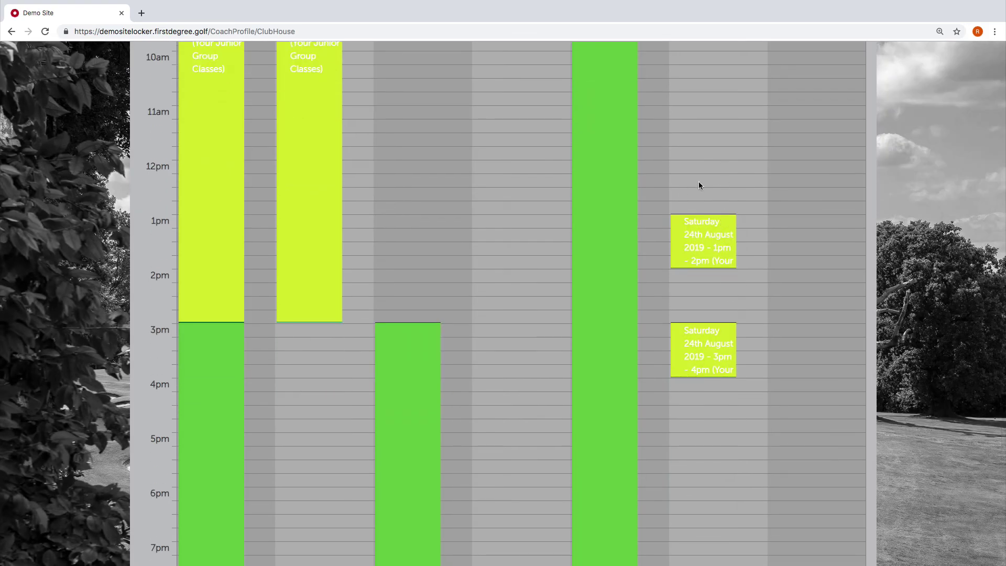
{"action": "scroll", "coordinate": [699, 182], "scroll_direction": "down", "scroll_amount": 2}
{"action": "left_click", "coordinate": [722, 263]}
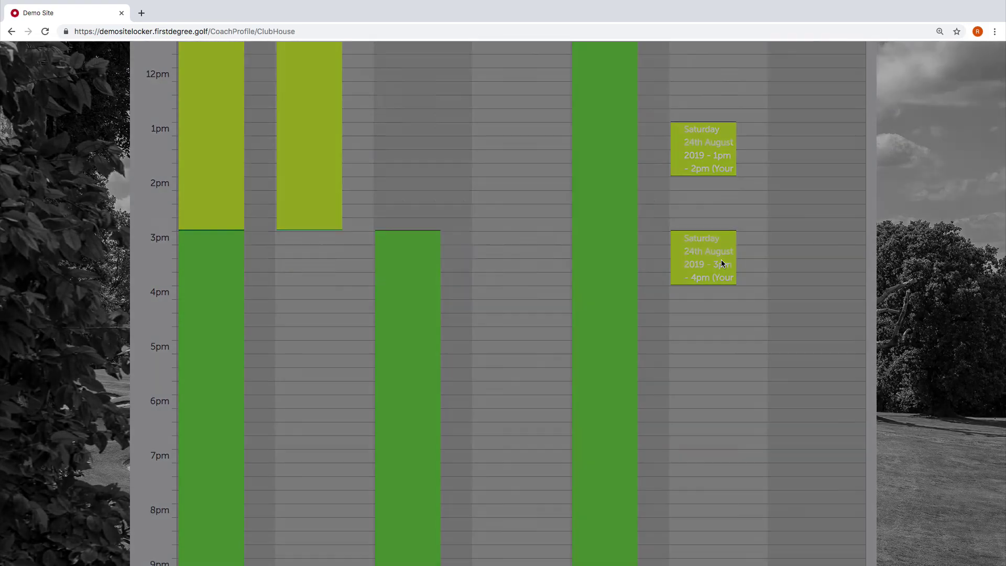
{"action": "left_click", "coordinate": [470, 136]}
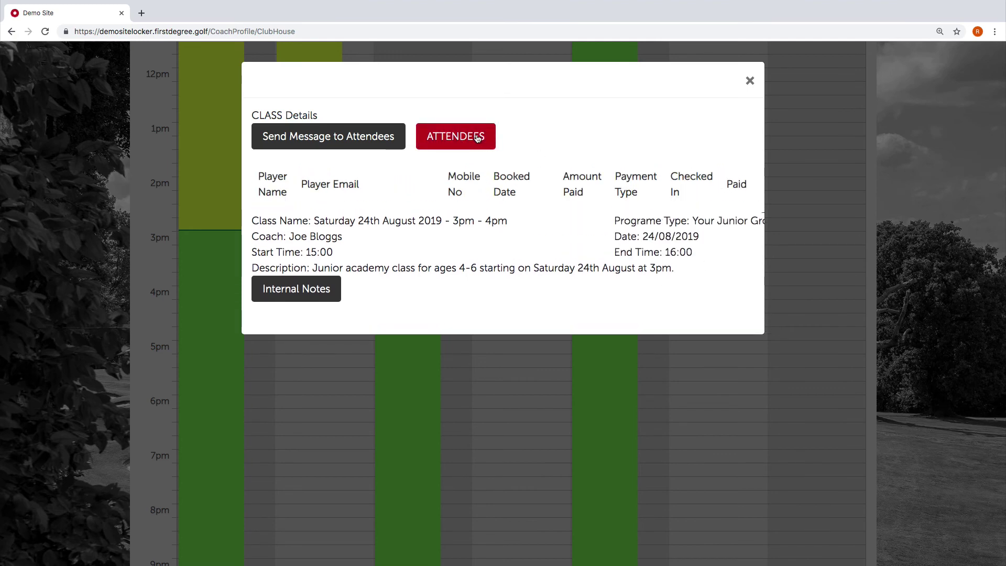
{"action": "scroll", "coordinate": [554, 209], "scroll_direction": "right", "scroll_amount": 3}
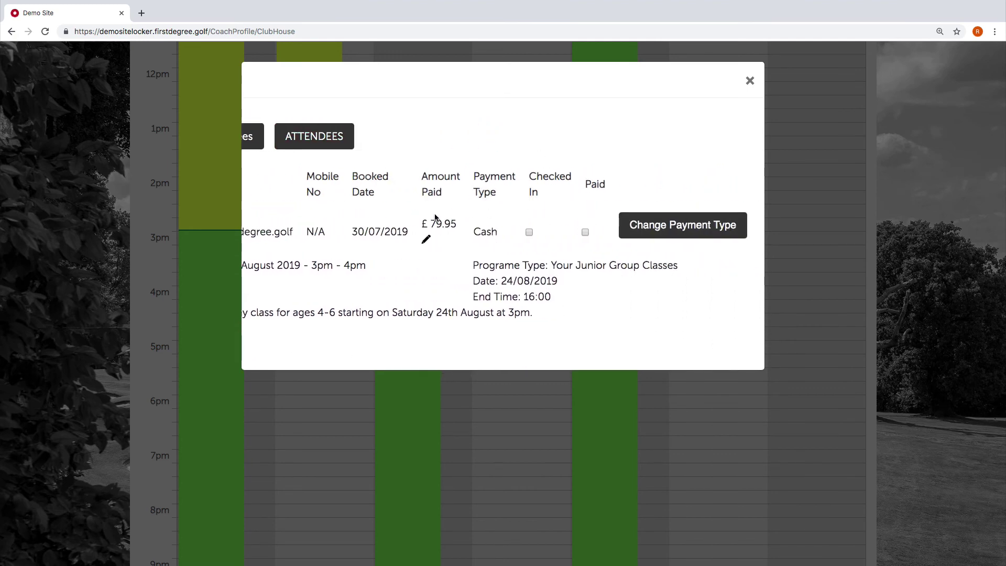
{"action": "scroll", "coordinate": [440, 216], "scroll_direction": "left", "scroll_amount": 3}
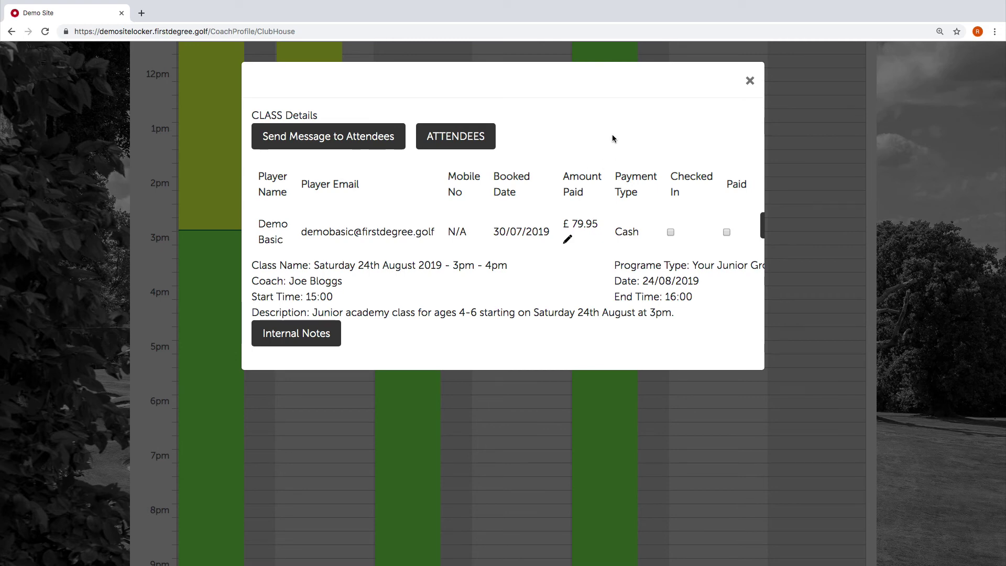
- Set the Saturday 3pm - 4pm class attendee's price to £70.00 and confirm the price update
{"action": "scroll", "coordinate": [529, 225], "scroll_direction": "right", "scroll_amount": 2}
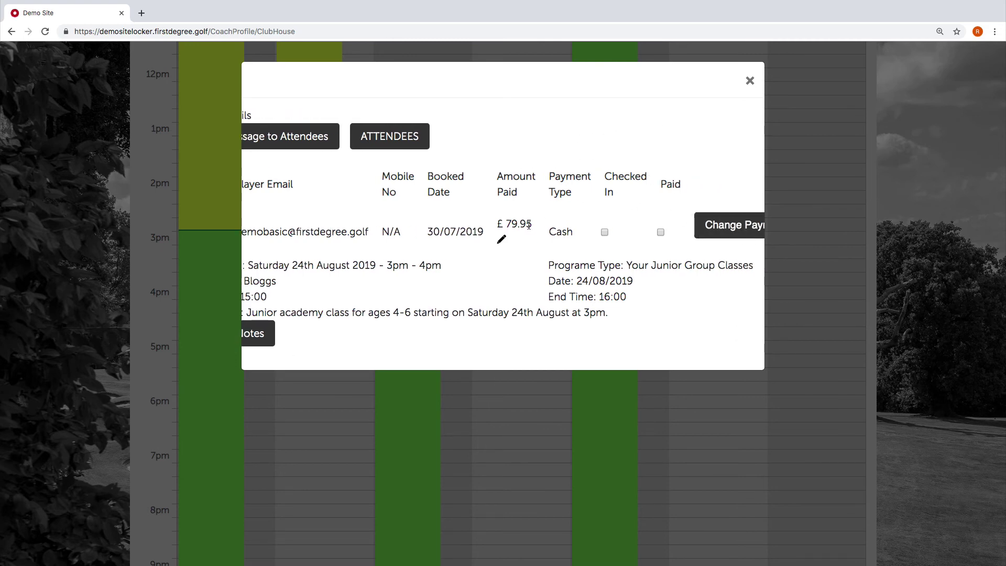
{"action": "left_click", "coordinate": [501, 238]}
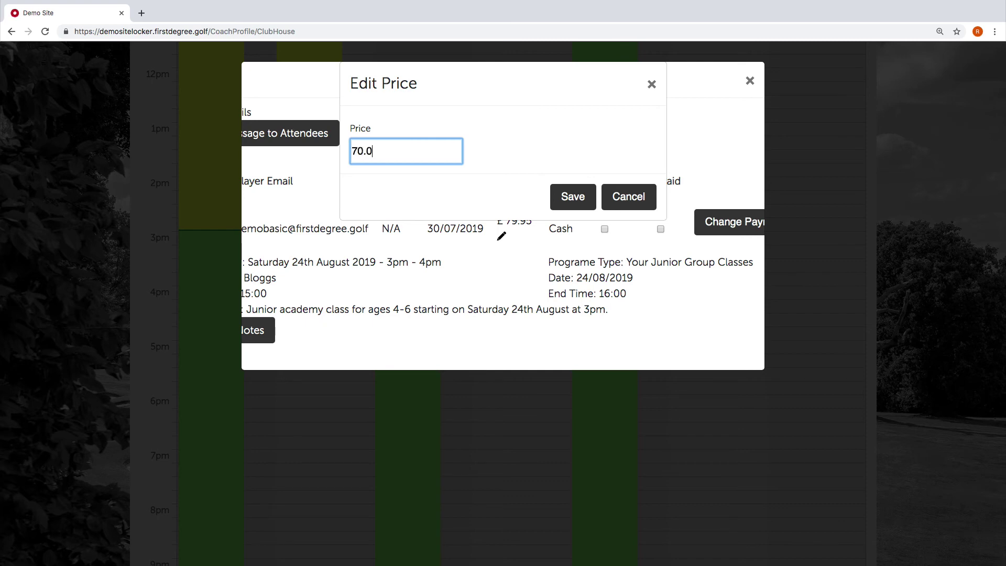
{"action": "left_click", "coordinate": [558, 194]}
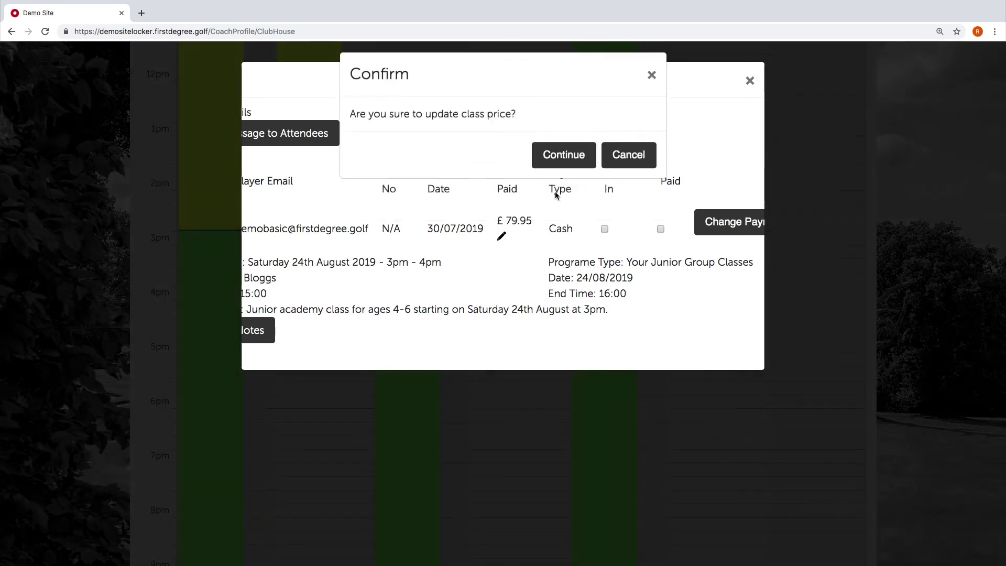
{"action": "left_click", "coordinate": [566, 164]}
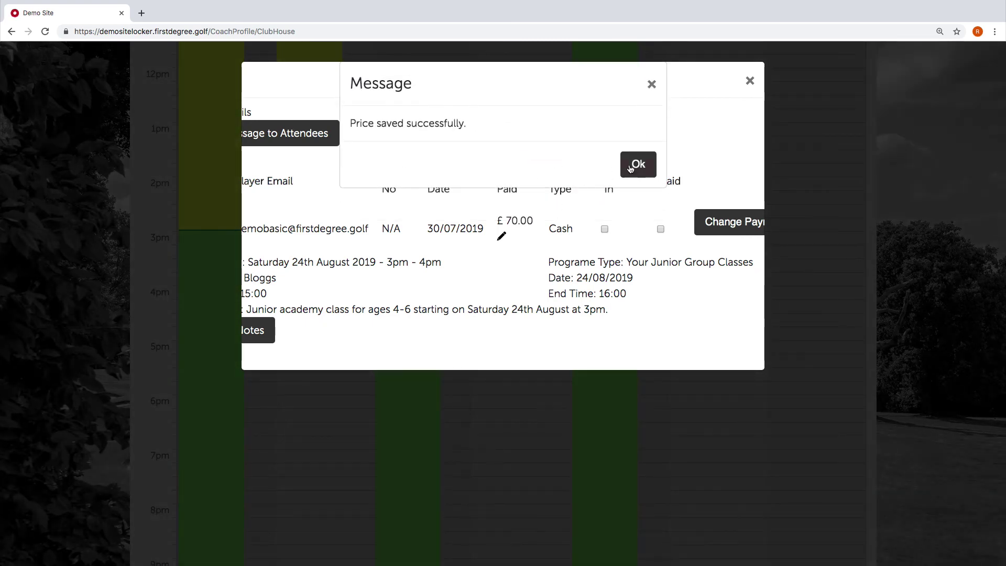
{"action": "left_click", "coordinate": [633, 161]}
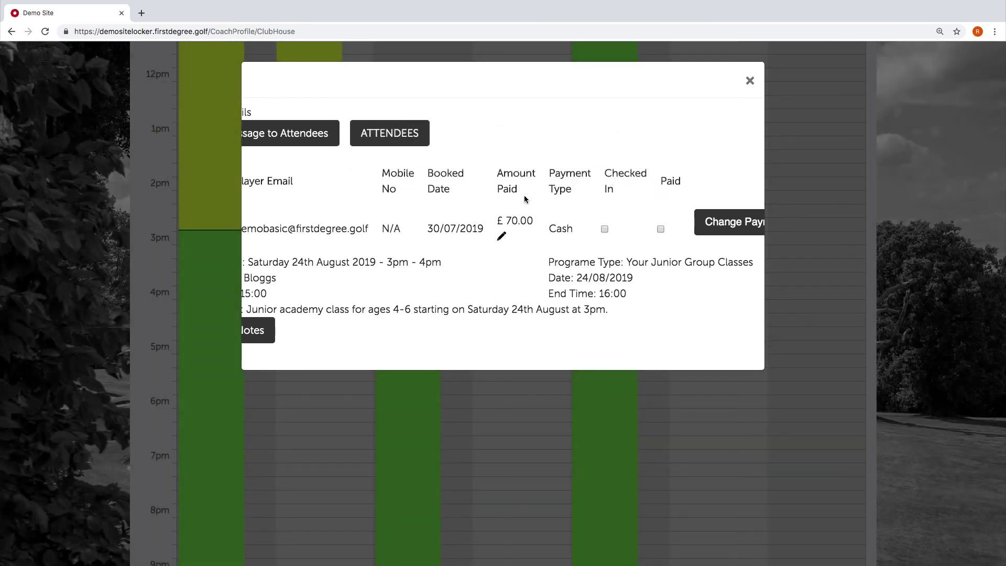
- Mark the Saturday 3pm - 4pm class attendee as paid with Cash as the subpayment type
{"action": "scroll", "coordinate": [558, 166], "scroll_direction": "left", "scroll_amount": 3}
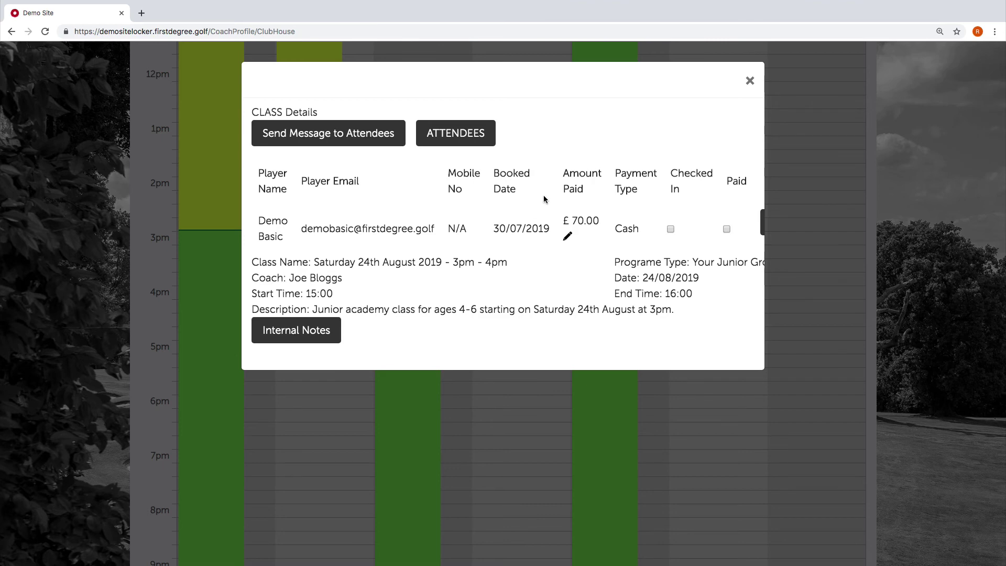
{"action": "scroll", "coordinate": [543, 195], "scroll_direction": "right", "scroll_amount": 3}
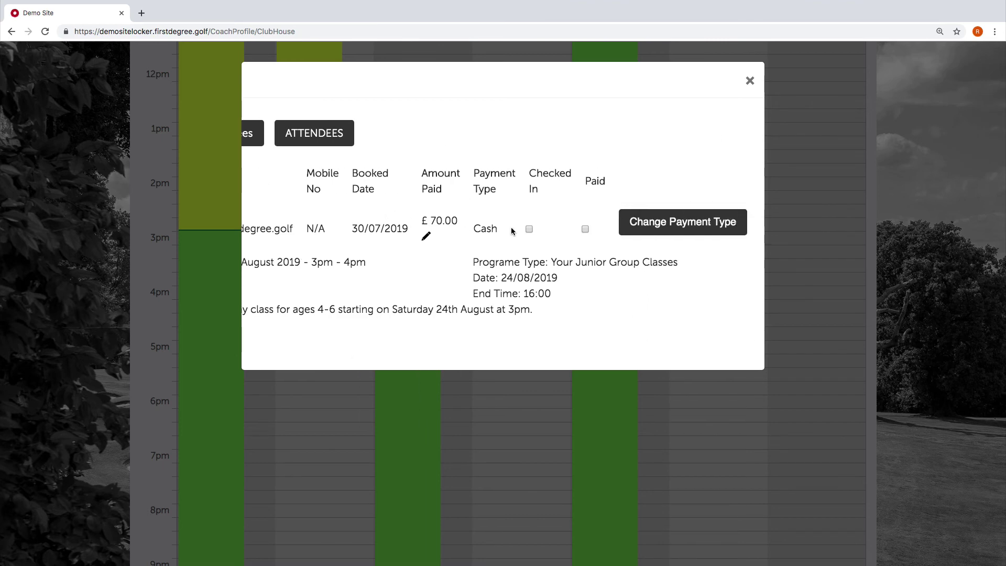
{"action": "left_click", "coordinate": [585, 229]}
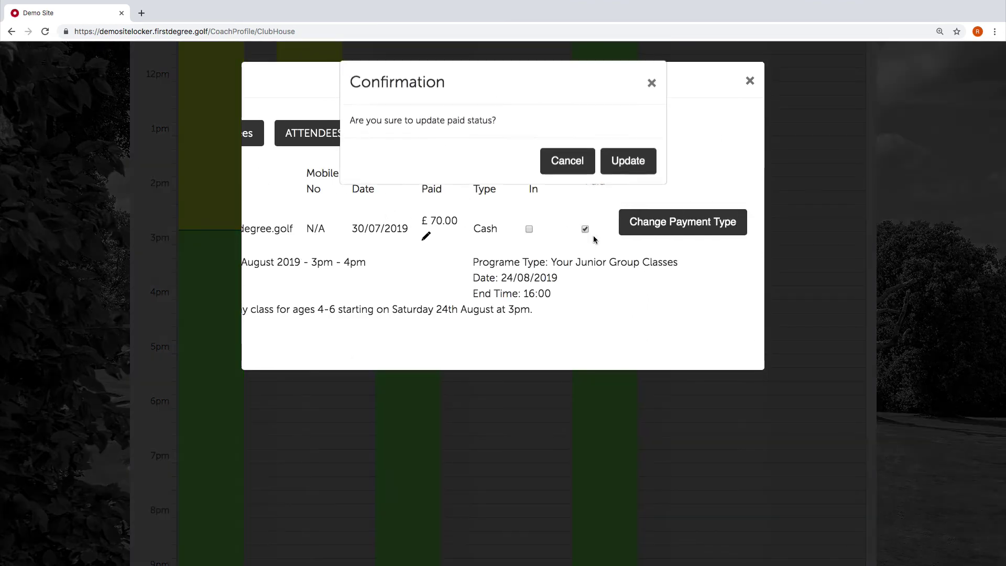
{"action": "left_click", "coordinate": [622, 175]}
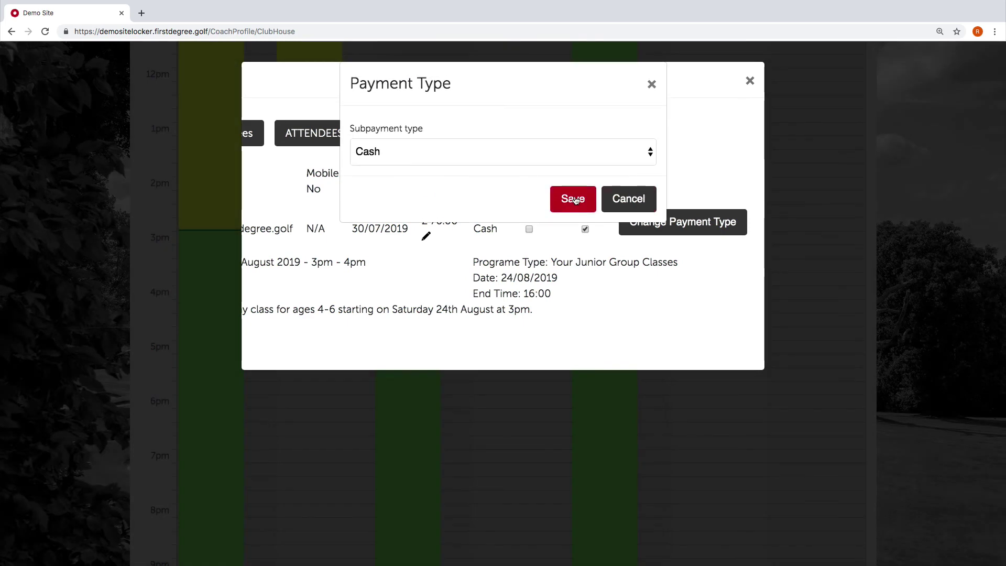
{"action": "left_click", "coordinate": [580, 201]}
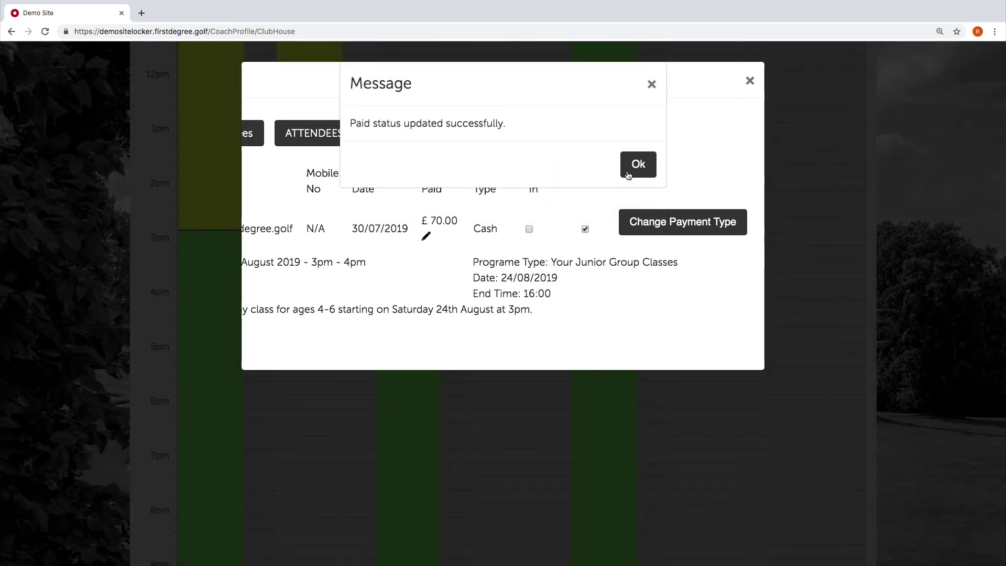
{"action": "left_click", "coordinate": [636, 163]}
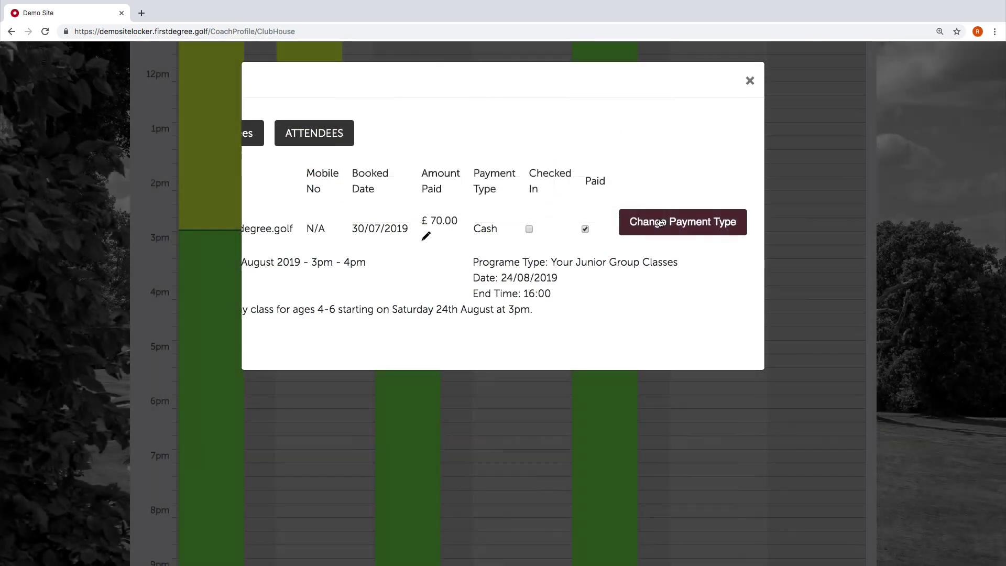
- View the payment types available for changing the Saturday class attendee's payment, leave them unchanged and close the class details
{"action": "left_click", "coordinate": [661, 222]}
{"action": "left_click", "coordinate": [550, 153]}
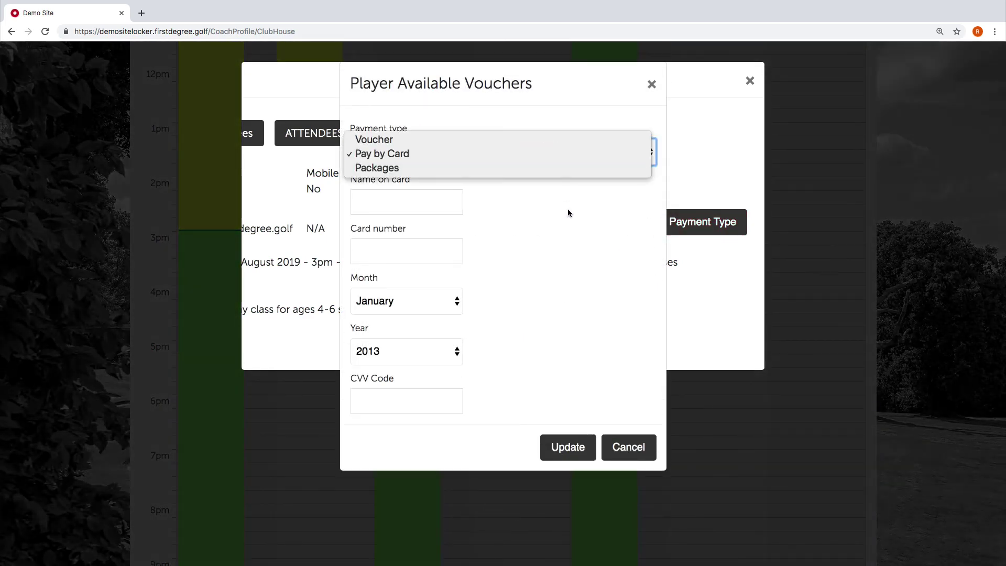
{"action": "left_click", "coordinate": [653, 84]}
{"action": "left_click", "coordinate": [652, 85]}
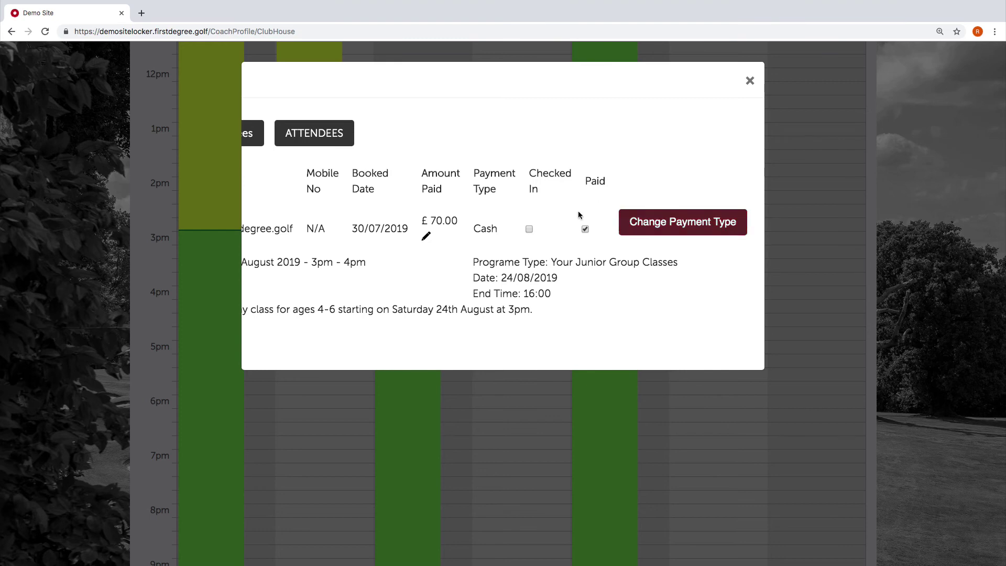
{"action": "left_click", "coordinate": [664, 223]}
{"action": "left_click", "coordinate": [442, 153]}
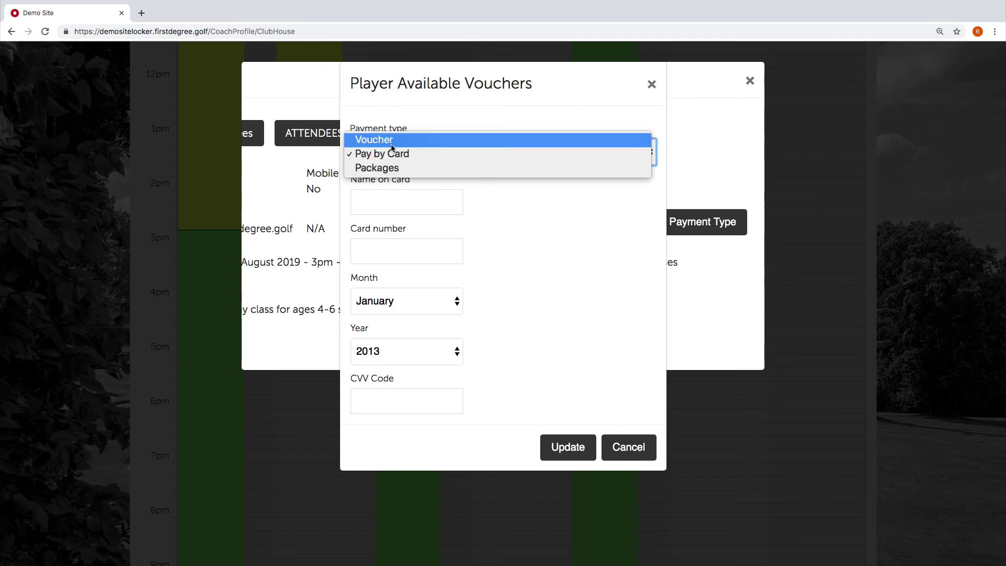
{"action": "left_click", "coordinate": [652, 83]}
{"action": "left_click", "coordinate": [649, 85]}
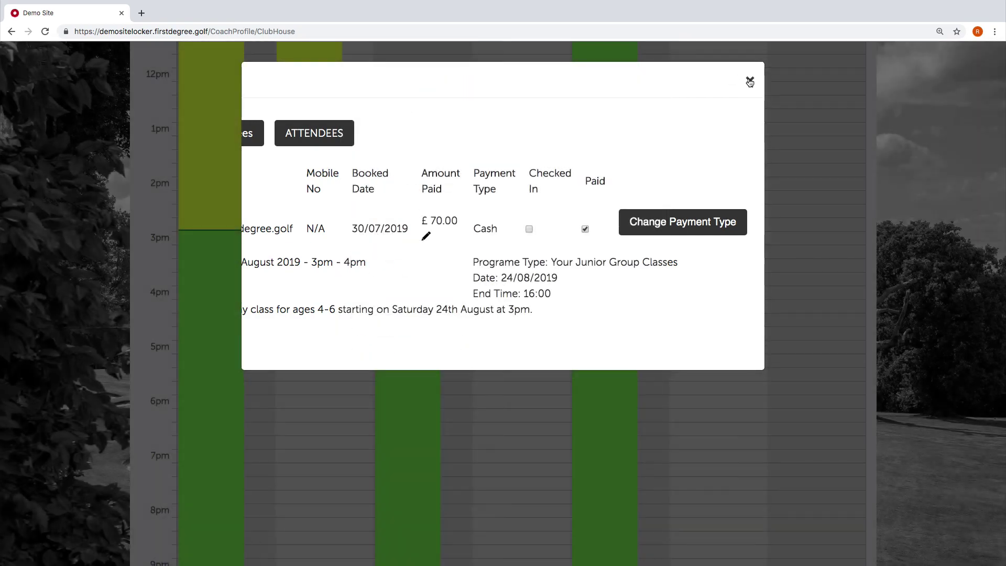
{"action": "left_click", "coordinate": [750, 82]}
- Return the coach schedule to the week of Aug 5 – 11 2019 and look through its lessons and leave
{"action": "scroll", "coordinate": [455, 131], "scroll_direction": "up", "scroll_amount": 2}
{"action": "scroll", "coordinate": [454, 130], "scroll_direction": "up", "scroll_amount": 7}
{"action": "left_click", "coordinate": [297, 144]}
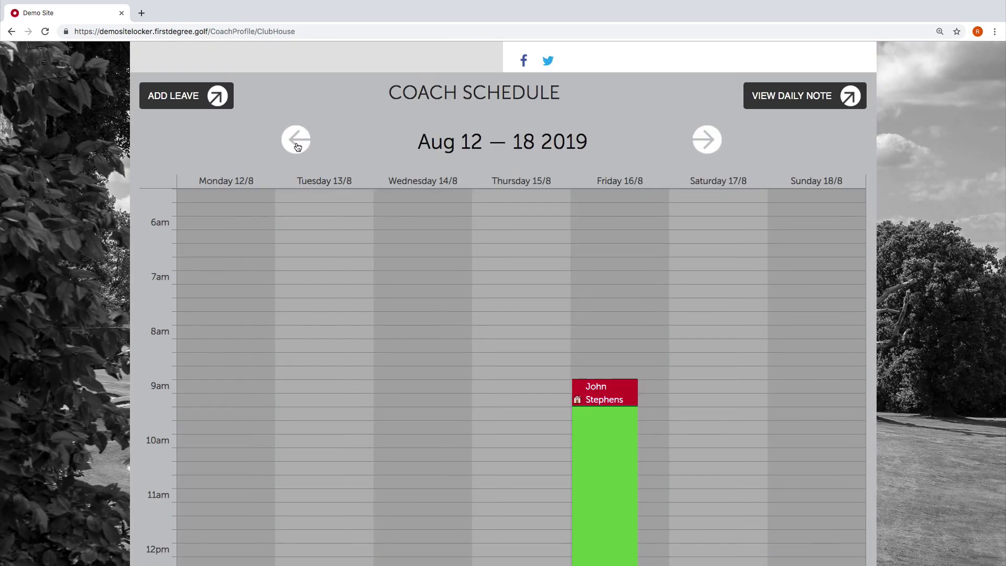
{"action": "left_click", "coordinate": [298, 145]}
{"action": "scroll", "coordinate": [533, 204], "scroll_direction": "down", "scroll_amount": 1}
{"action": "scroll", "coordinate": [533, 206], "scroll_direction": "down", "scroll_amount": 5}
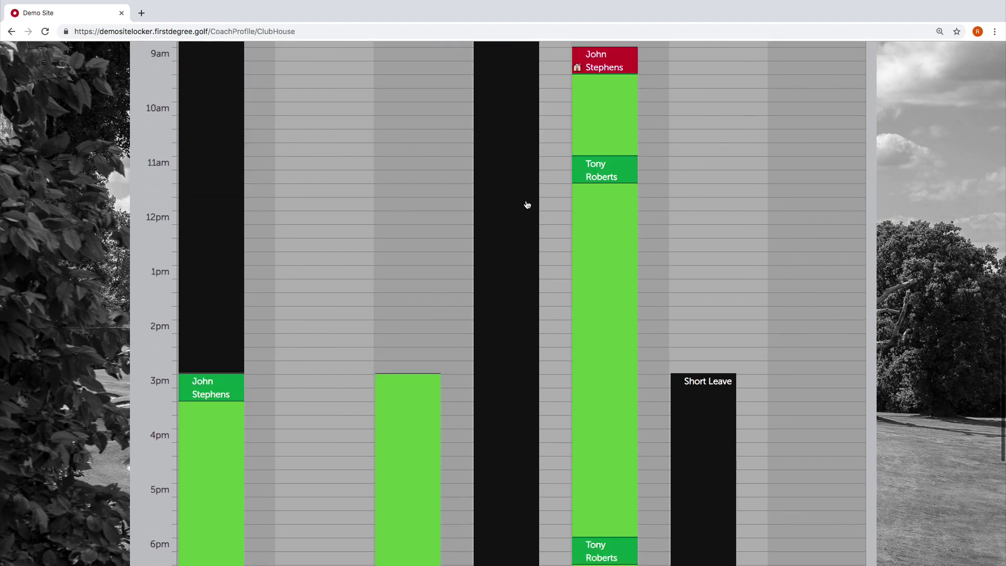
{"action": "scroll", "coordinate": [622, 241], "scroll_direction": "down", "scroll_amount": 2}
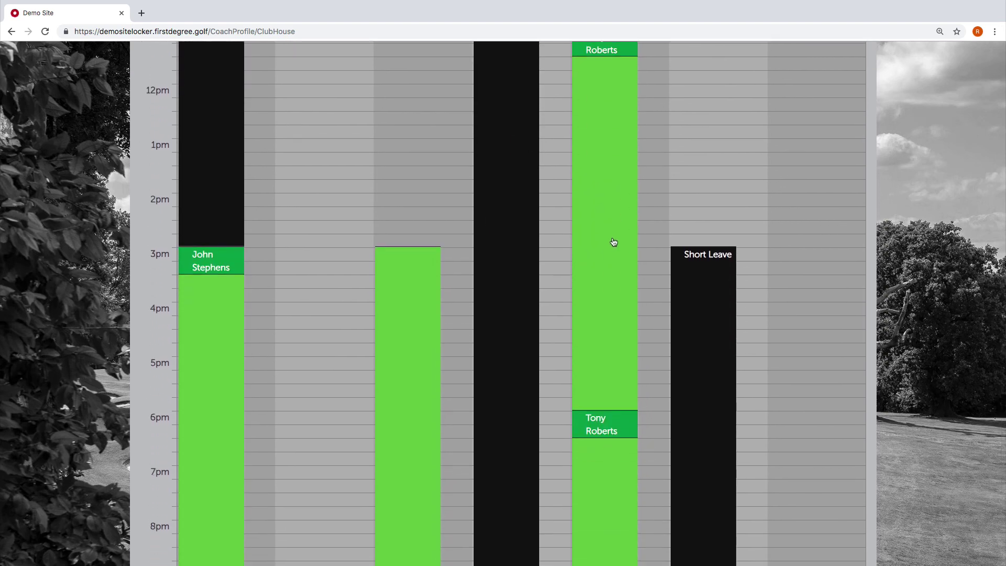
{"action": "scroll", "coordinate": [720, 286], "scroll_direction": "up", "scroll_amount": 8}
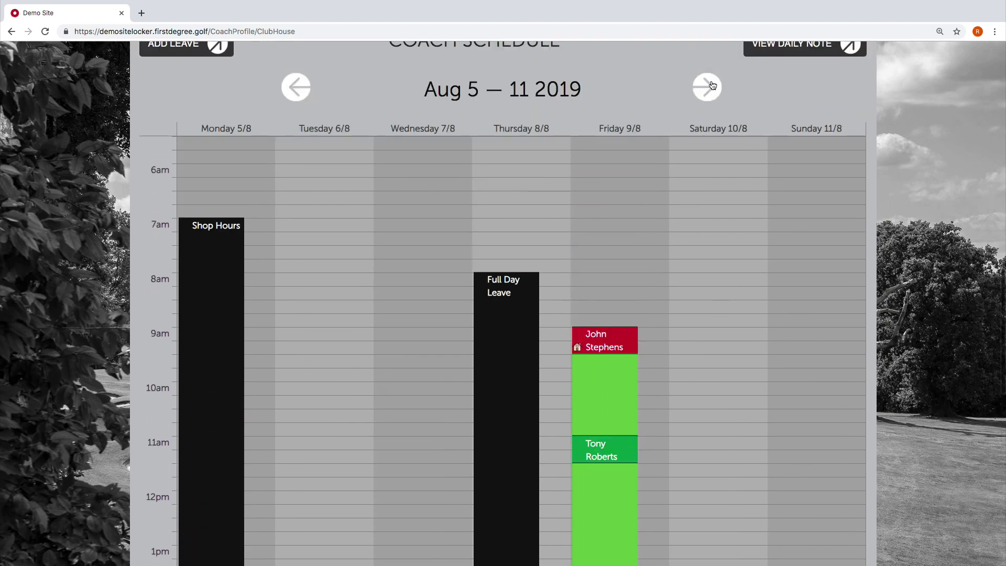
- Look at the coach schedule for the week of Aug 12 – 18 2019 and return to Aug 5 – 11 2019
{"action": "left_click", "coordinate": [712, 86]}
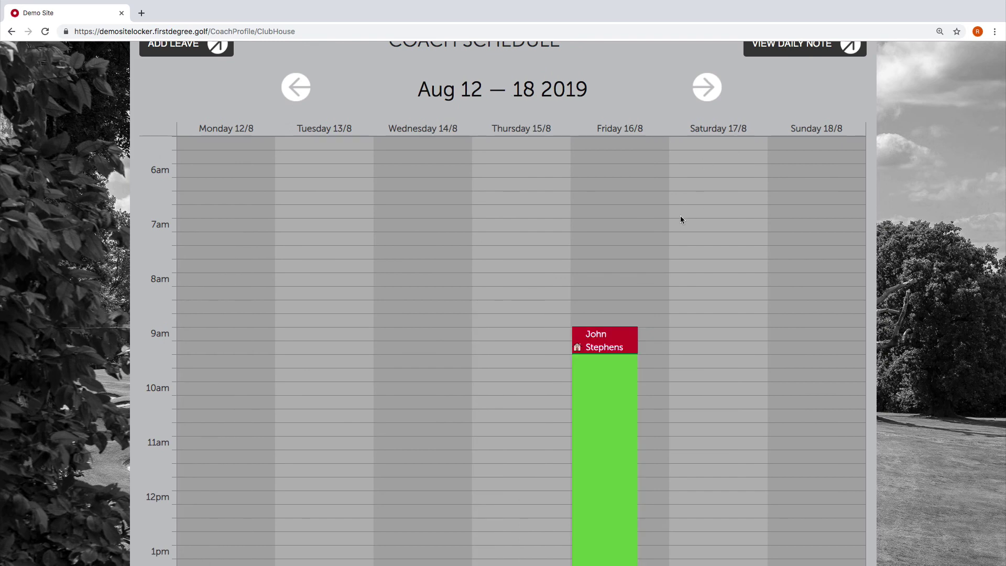
{"action": "left_click", "coordinate": [284, 91]}
{"action": "scroll", "coordinate": [665, 171], "scroll_direction": "down", "scroll_amount": 9}
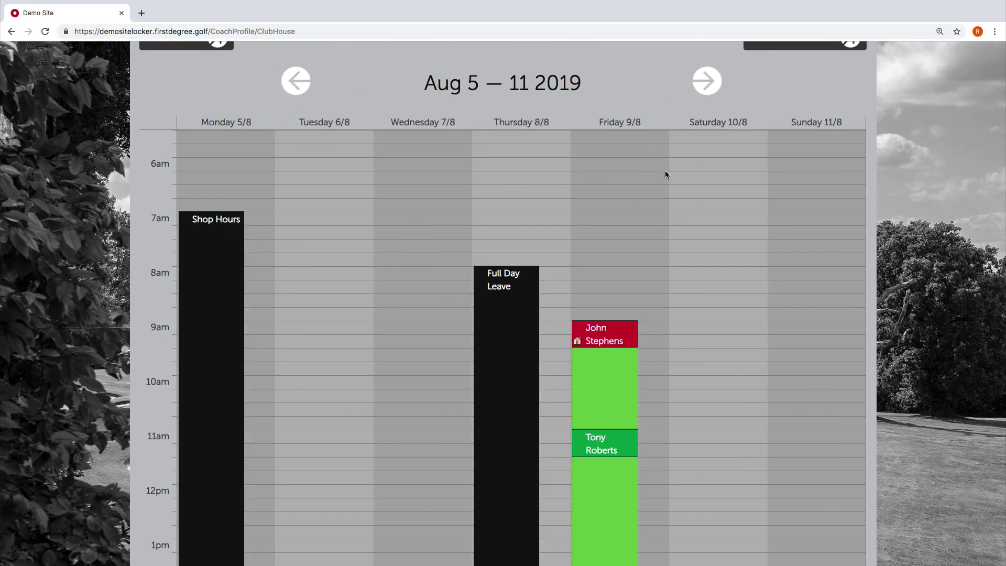
{"action": "scroll", "coordinate": [660, 165], "scroll_direction": "up", "scroll_amount": 8}
{"action": "scroll", "coordinate": [307, 96], "scroll_direction": "up", "scroll_amount": 2}
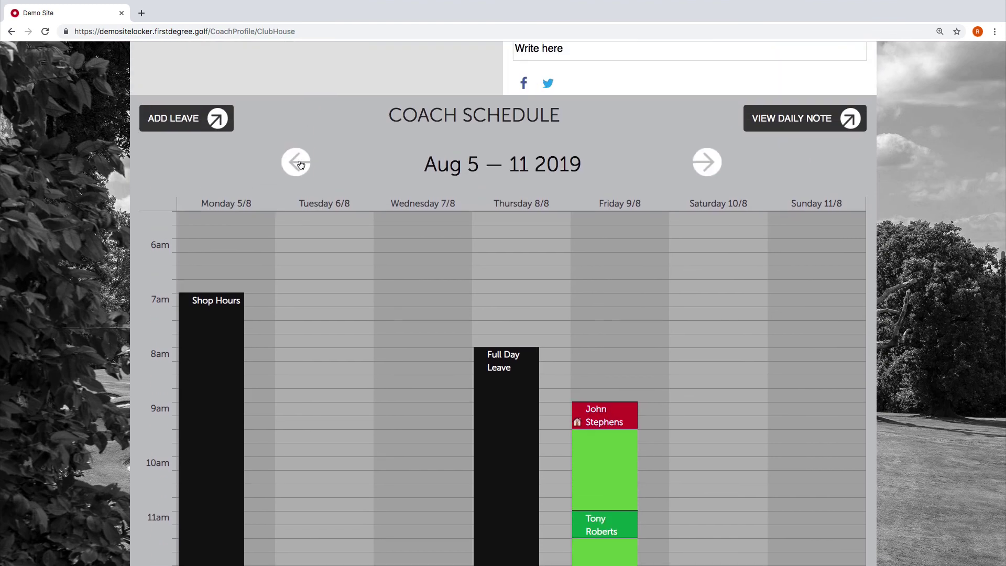
- Mark the Monday 7pm lesson in the week of Jul 29 – Aug 4 2019 as unpaid and close its details
{"action": "left_click", "coordinate": [295, 162]}
{"action": "scroll", "coordinate": [336, 253], "scroll_direction": "down", "scroll_amount": 13}
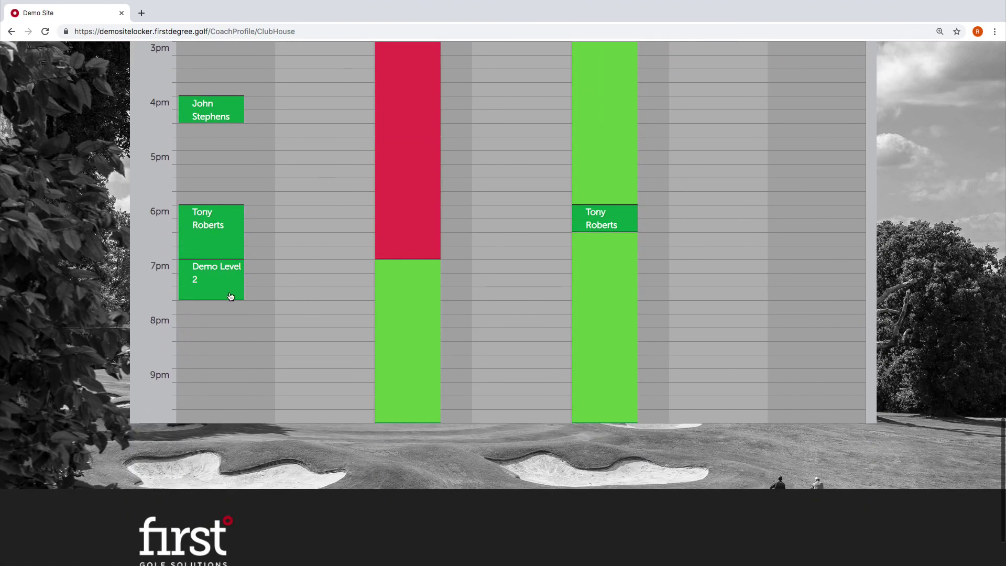
{"action": "left_click", "coordinate": [230, 297]}
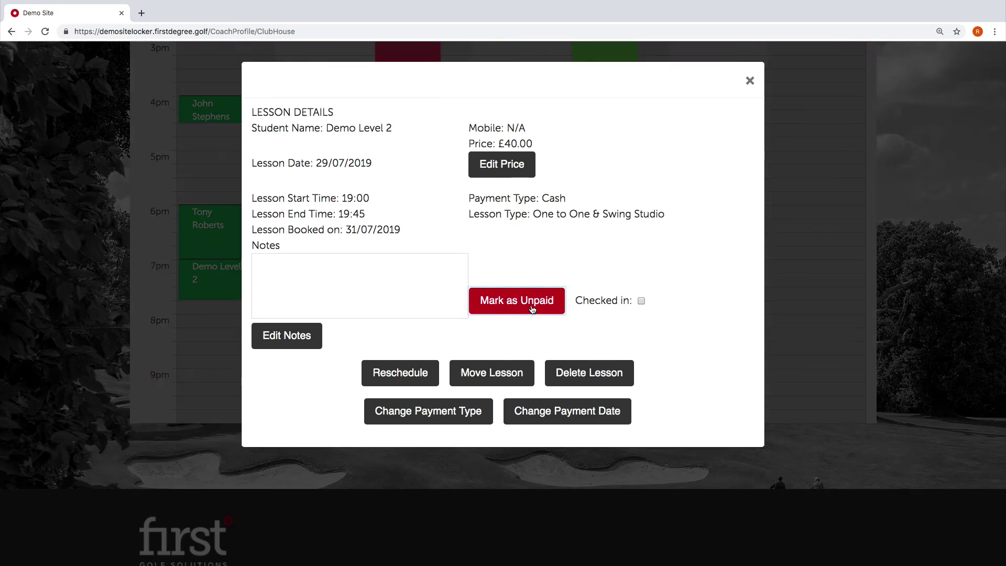
{"action": "left_click", "coordinate": [529, 301]}
{"action": "left_click", "coordinate": [618, 160]}
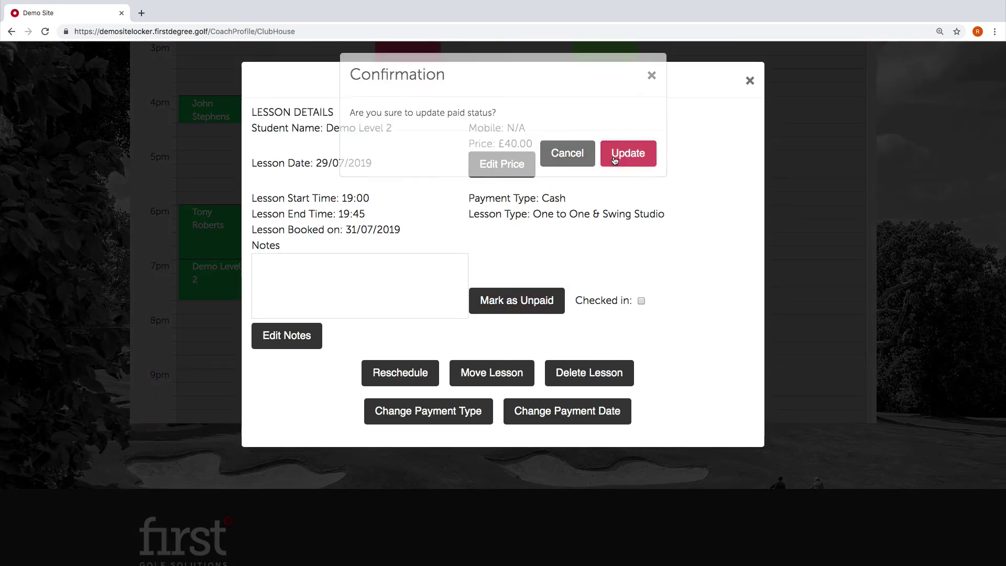
{"action": "left_click", "coordinate": [638, 163]}
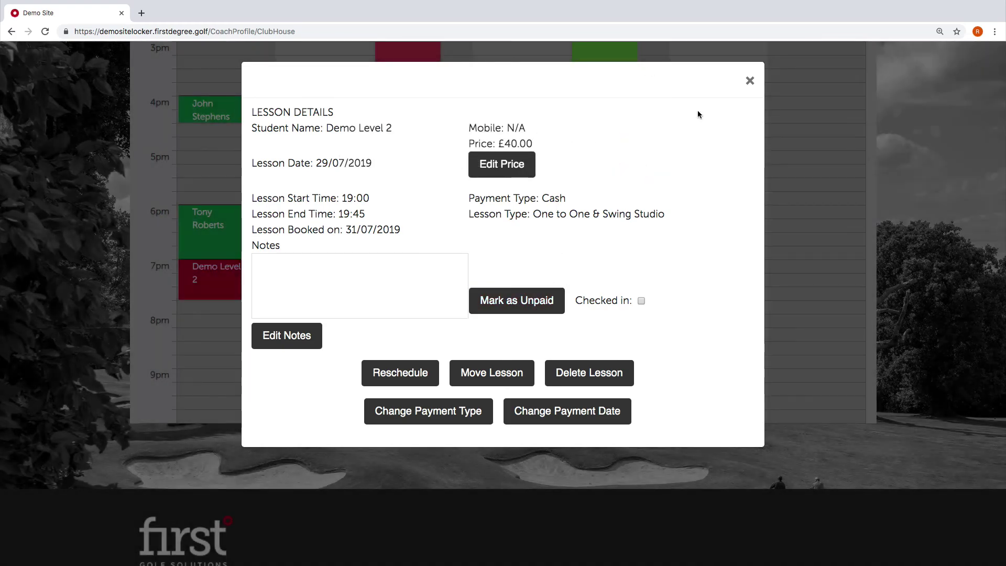
{"action": "left_click", "coordinate": [750, 81]}
- Look through the week's schedule, review the Monday 29/7 7pm lesson's details and close them
{"action": "scroll", "coordinate": [499, 206], "scroll_direction": "up", "scroll_amount": 10}
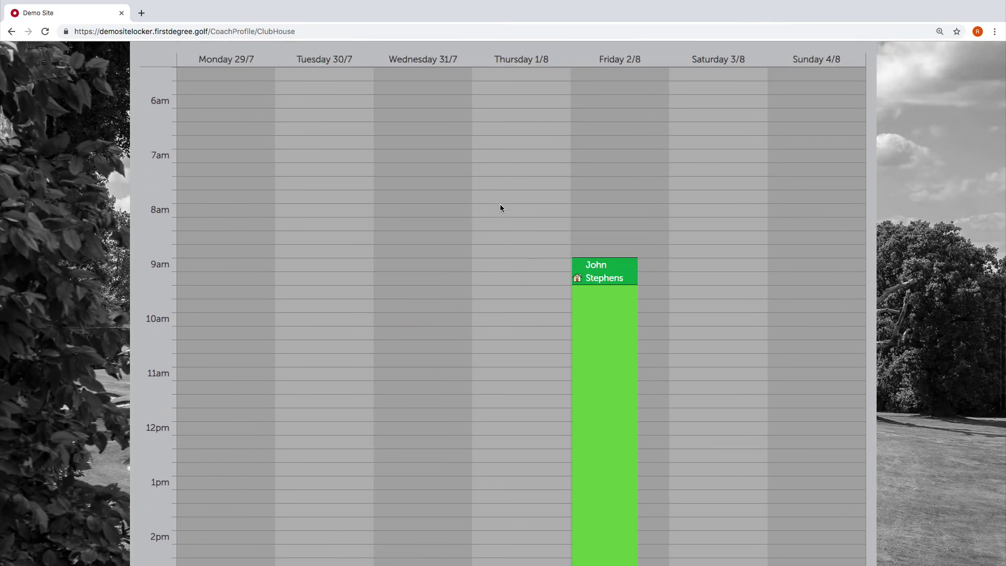
{"action": "scroll", "coordinate": [382, 194], "scroll_direction": "down", "scroll_amount": 6}
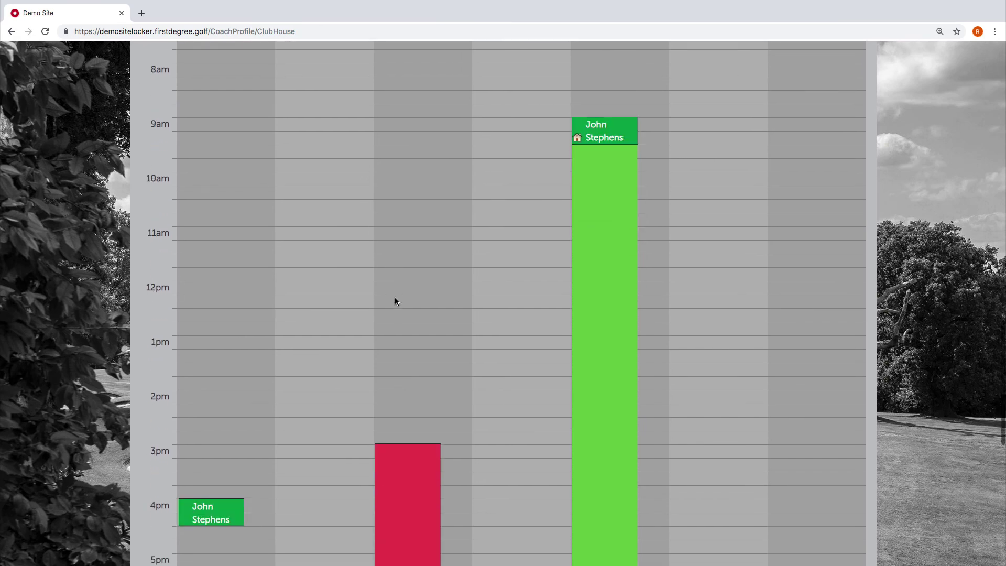
{"action": "scroll", "coordinate": [209, 414], "scroll_direction": "down", "scroll_amount": 2}
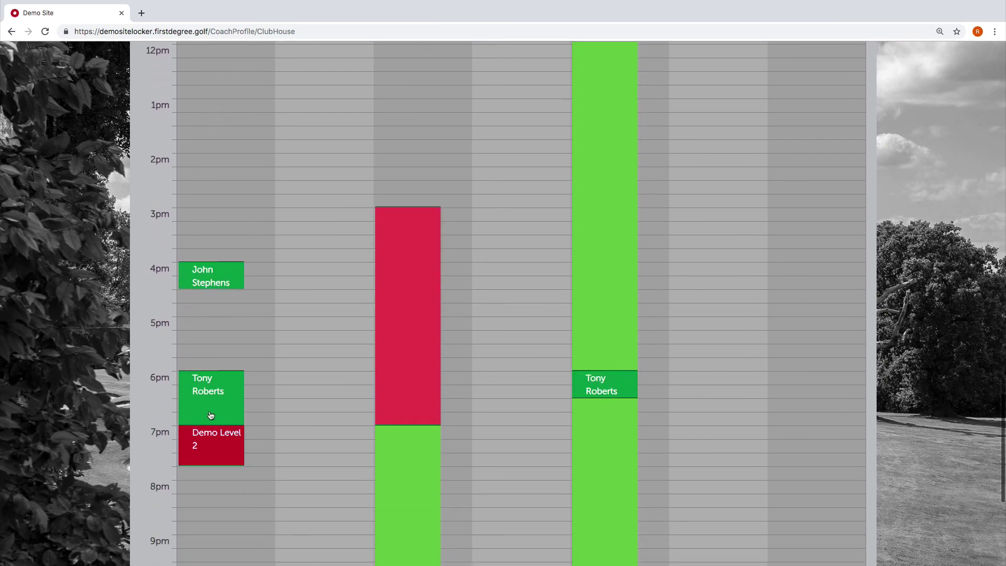
{"action": "left_click", "coordinate": [221, 446]}
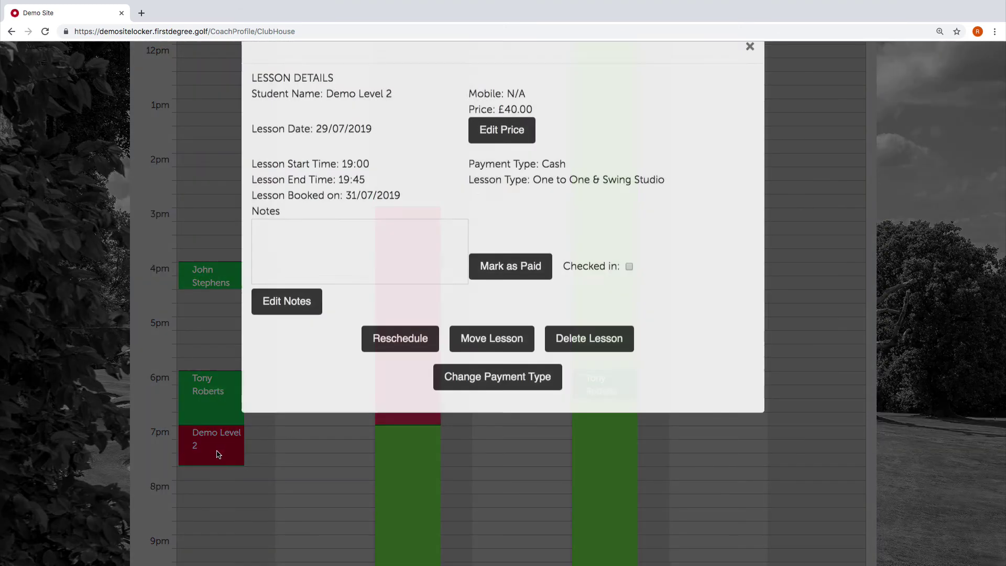
{"action": "left_click", "coordinate": [750, 80]}
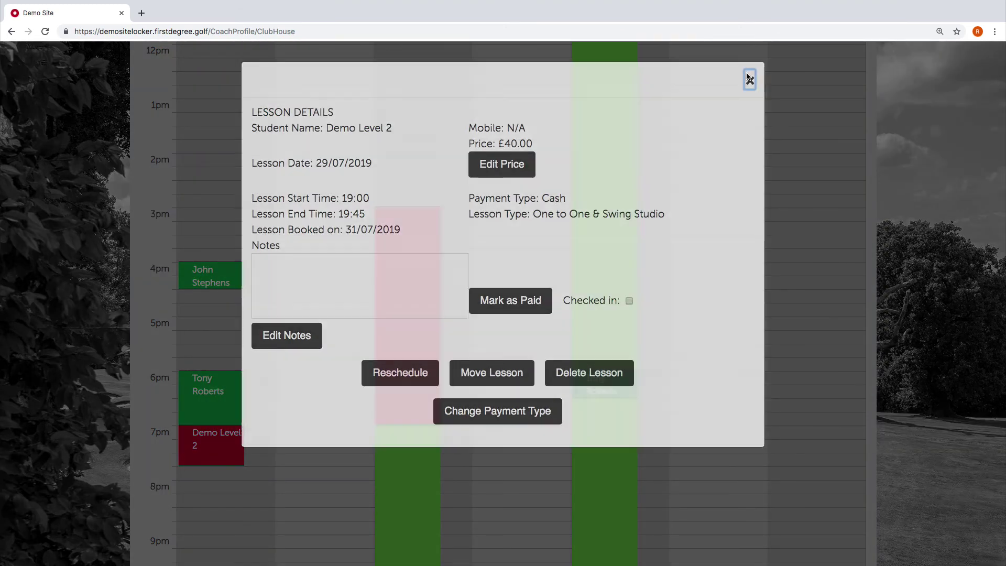
{"action": "left_click", "coordinate": [226, 437]}
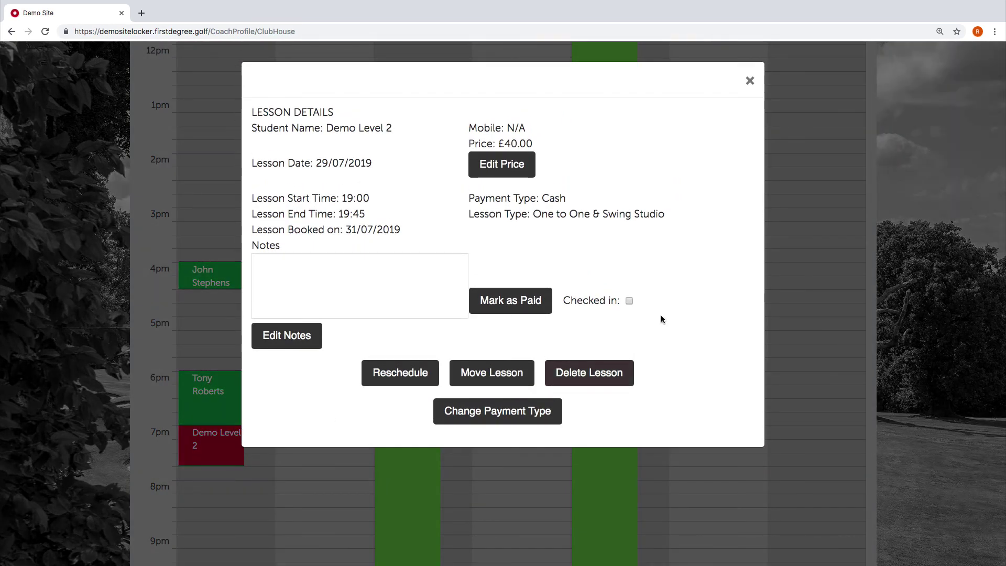
{"action": "left_click", "coordinate": [750, 81]}
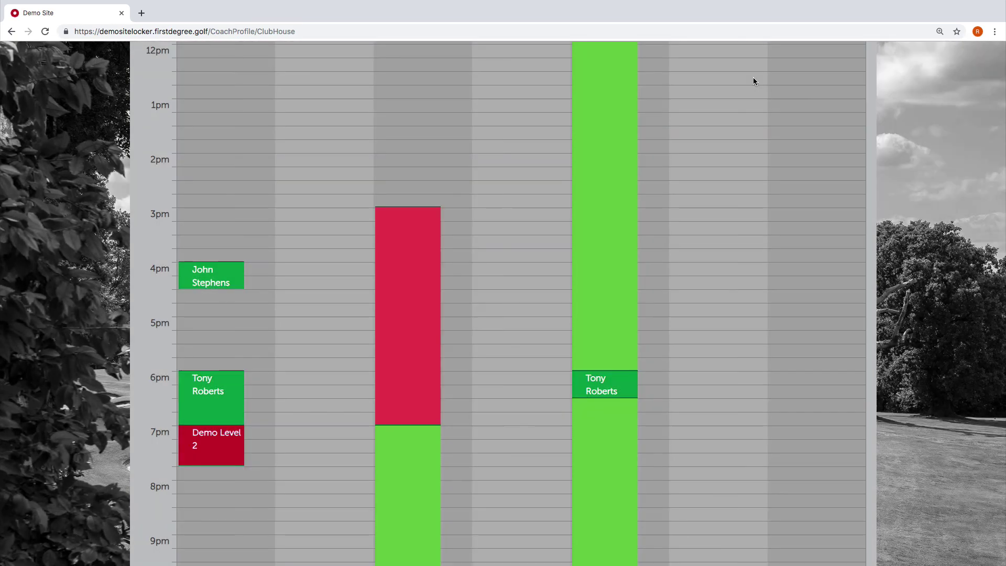
- Set the Monday 29/7 7pm lesson's price to £30.00, confirm the price update and close the lesson details
{"action": "left_click", "coordinate": [227, 452]}
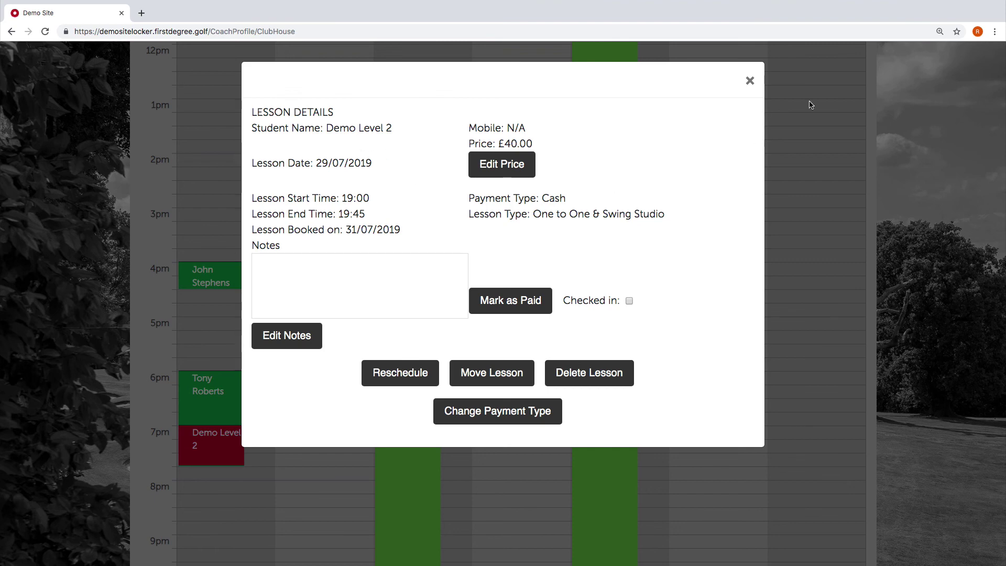
{"action": "left_click", "coordinate": [501, 164]}
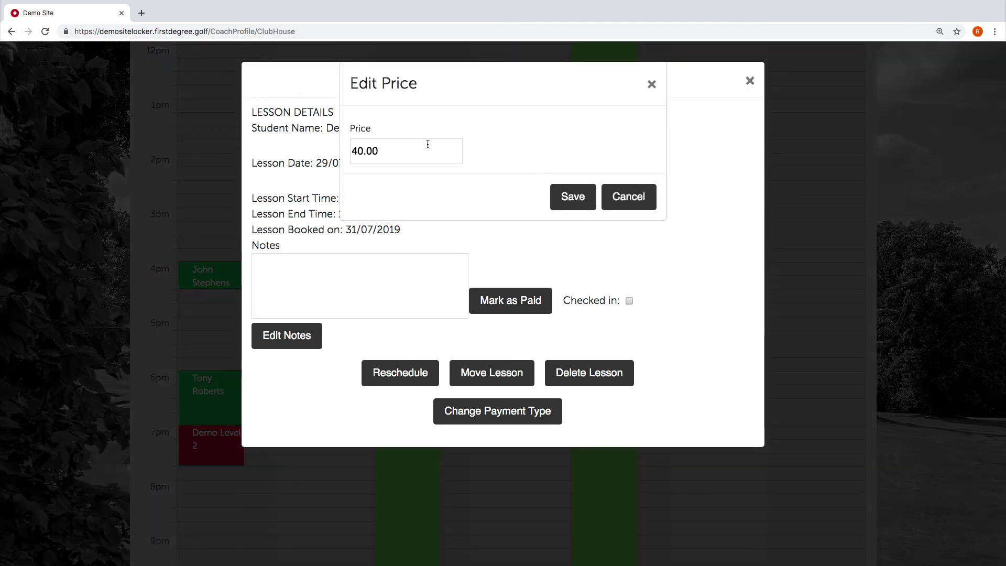
{"action": "left_click", "coordinate": [404, 151]}
{"action": "left_click_drag", "start_coordinate": [392, 150], "coordinate": [303, 152]}
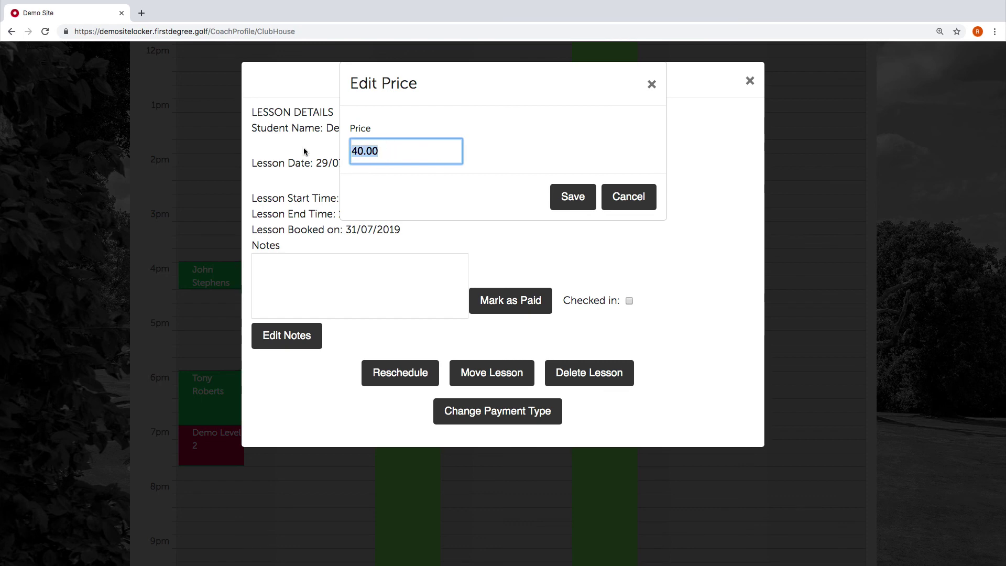
{"action": "type", "text": "30.0"}
{"action": "left_click", "coordinate": [545, 156]}
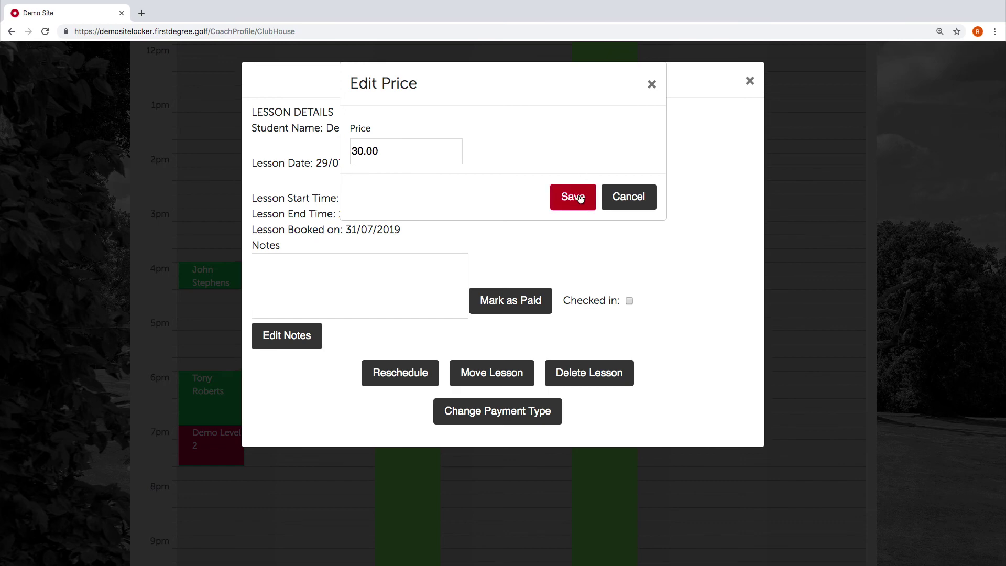
{"action": "left_click", "coordinate": [578, 197]}
{"action": "left_click", "coordinate": [571, 166]}
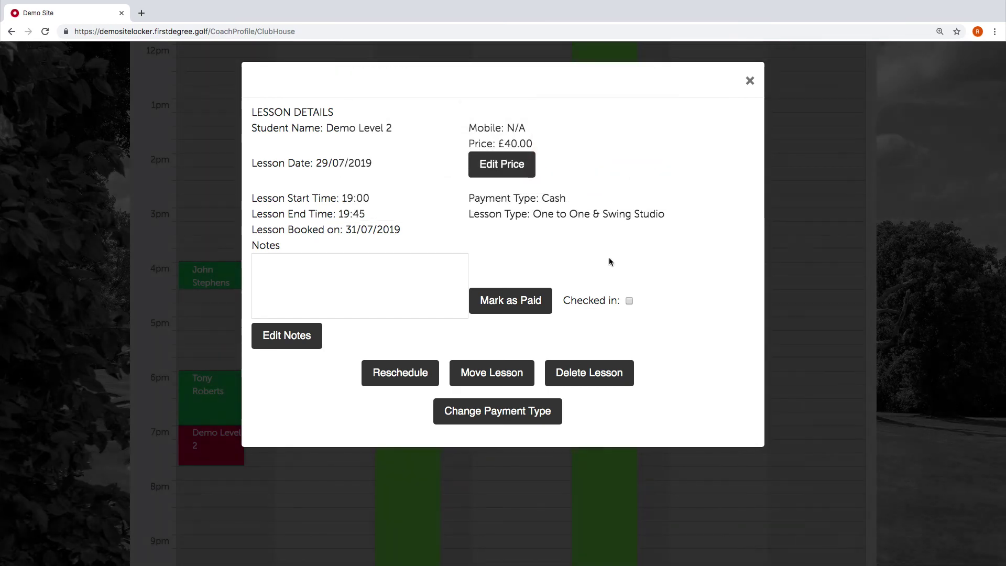
{"action": "left_click", "coordinate": [638, 165]}
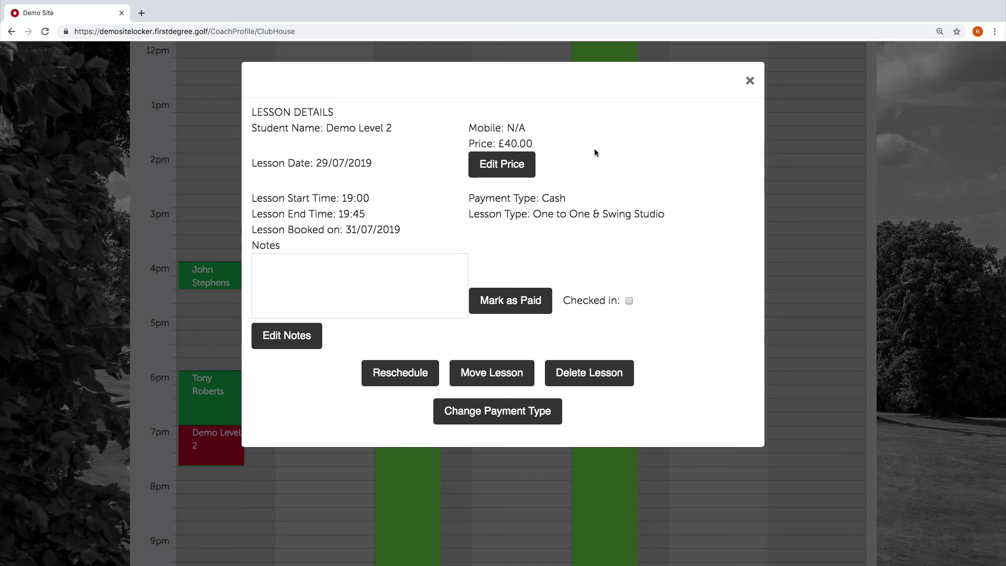
{"action": "left_click", "coordinate": [750, 81]}
- Check the Monday 29/7 7pm lesson's details again, viewing its price editor without making changes
{"action": "scroll", "coordinate": [494, 257], "scroll_direction": "down", "scroll_amount": 4}
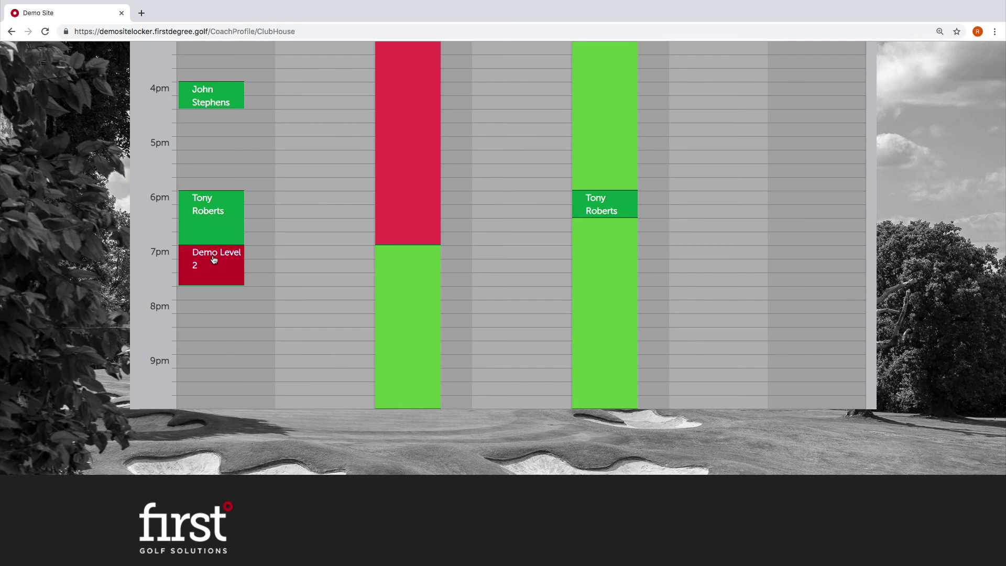
{"action": "scroll", "coordinate": [268, 230], "scroll_direction": "up", "scroll_amount": 1}
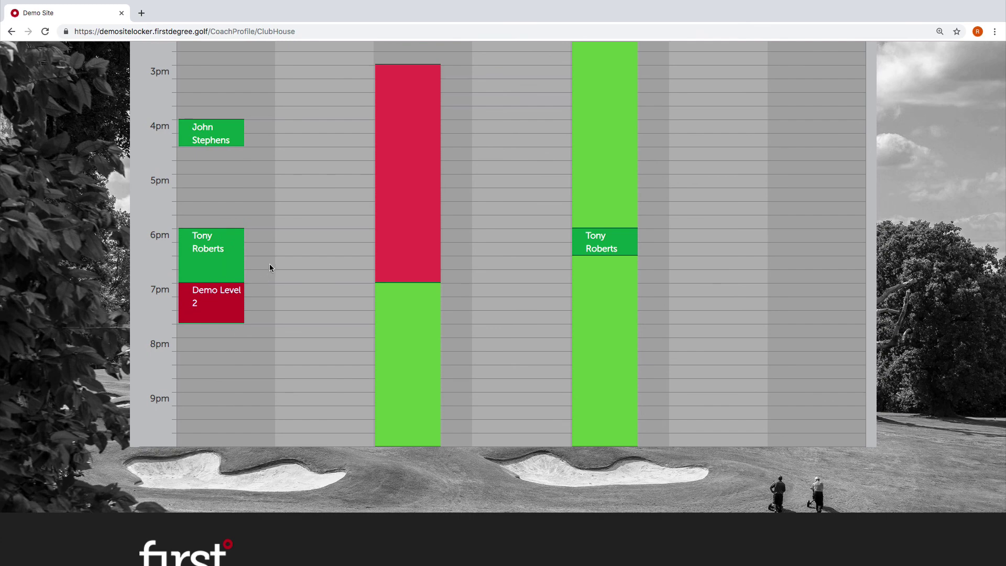
{"action": "scroll", "coordinate": [225, 306], "scroll_direction": "down", "scroll_amount": 2}
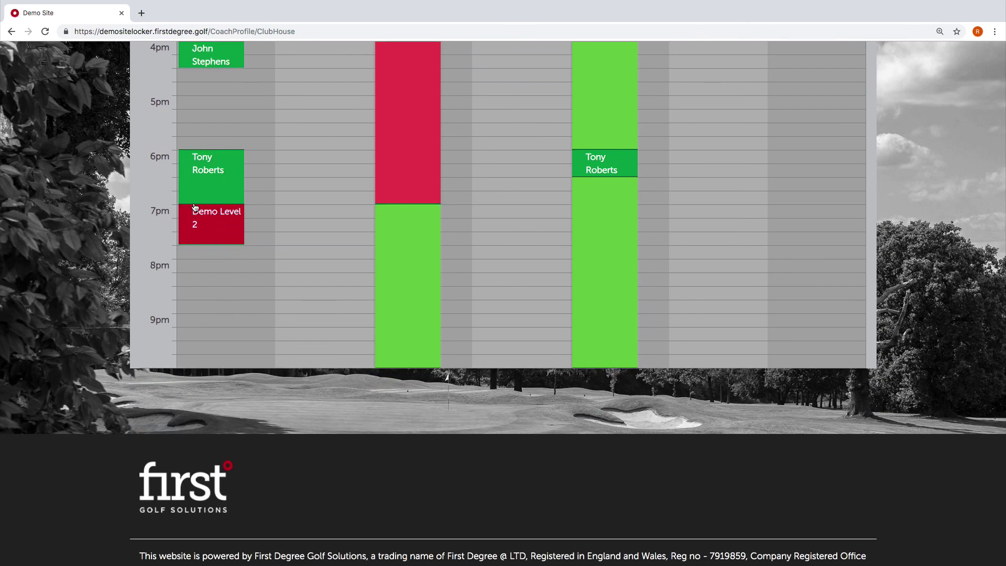
{"action": "scroll", "coordinate": [363, 238], "scroll_direction": "up", "scroll_amount": 3}
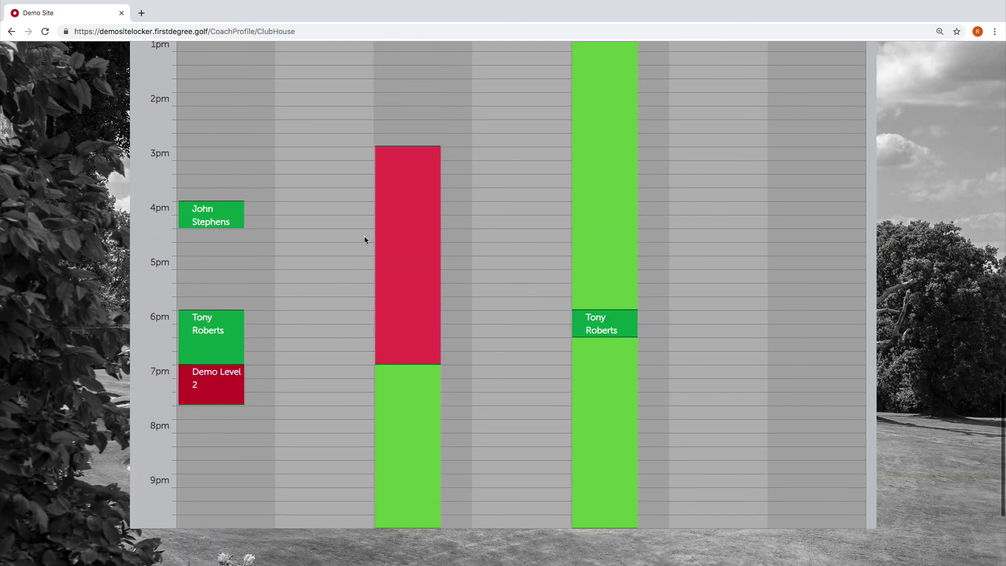
{"action": "scroll", "coordinate": [319, 407], "scroll_direction": "down", "scroll_amount": 3}
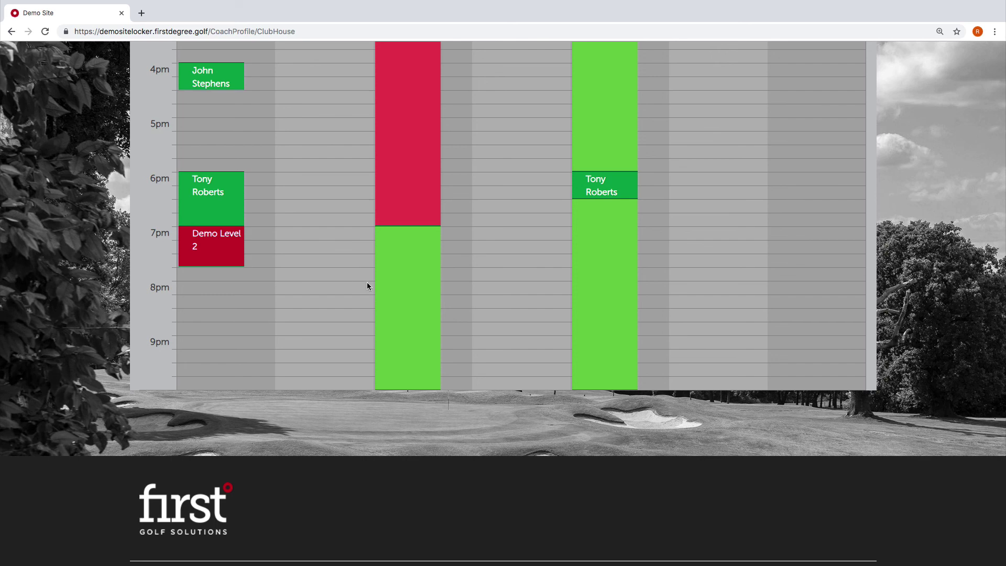
{"action": "left_click", "coordinate": [219, 246]}
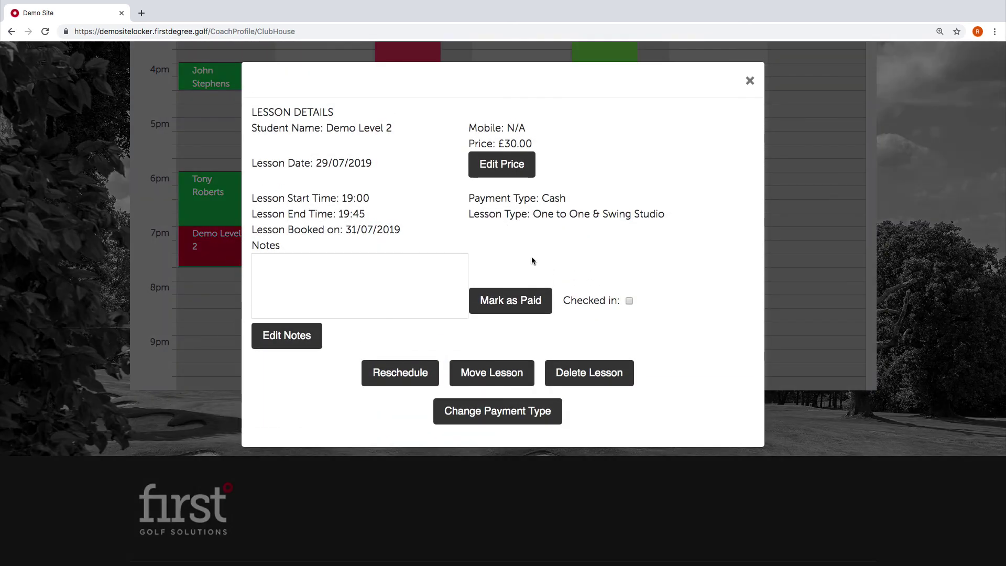
{"action": "left_click", "coordinate": [534, 165]}
{"action": "left_click", "coordinate": [650, 81]}
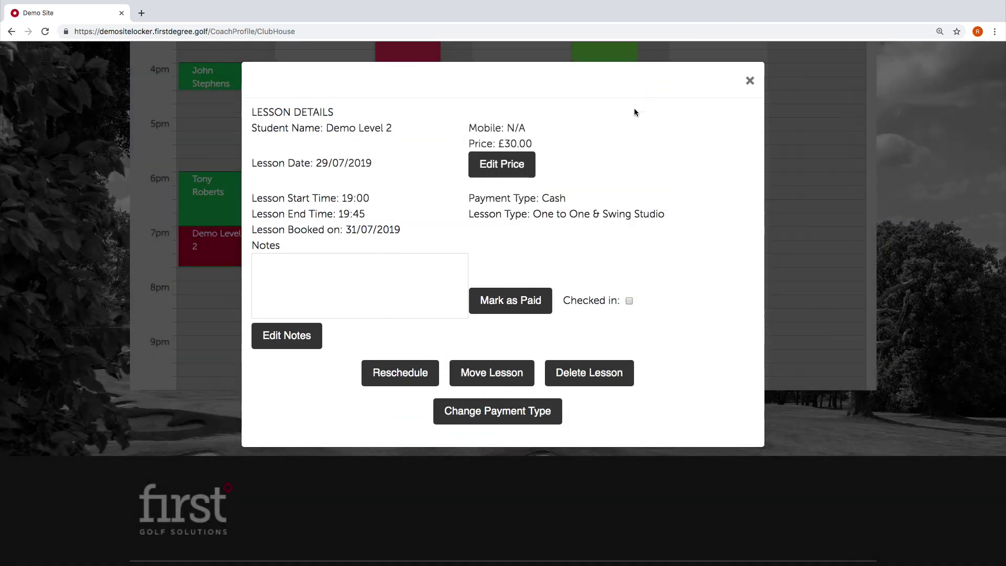
{"action": "scroll", "coordinate": [619, 225], "scroll_direction": "down", "scroll_amount": 1}
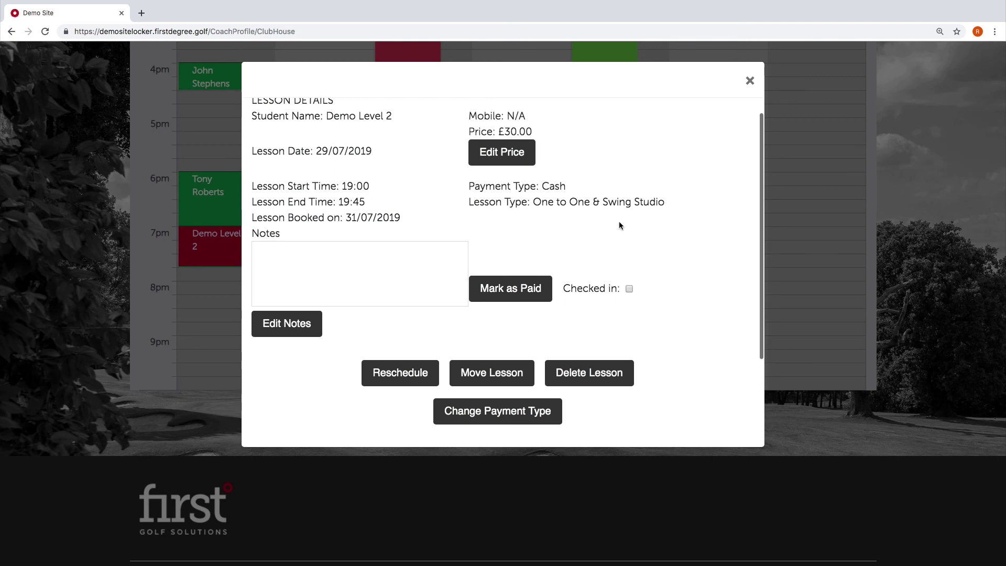
- Delete the Monday 29/7 7pm lesson and confirm the deletion
{"action": "left_click", "coordinate": [589, 371]}
{"action": "left_click", "coordinate": [651, 84]}
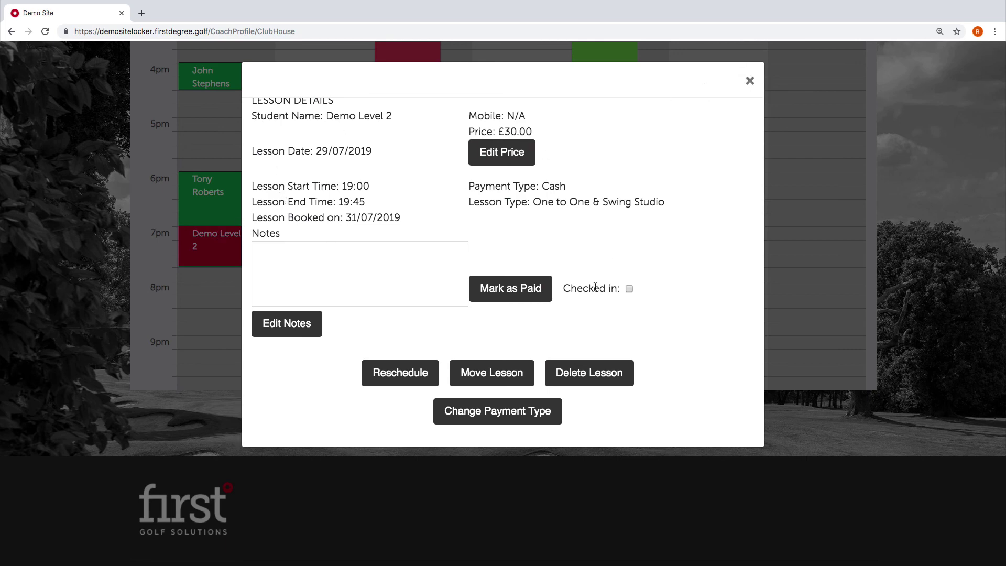
{"action": "scroll", "coordinate": [603, 324], "scroll_direction": "down", "scroll_amount": 1}
{"action": "left_click", "coordinate": [592, 375]}
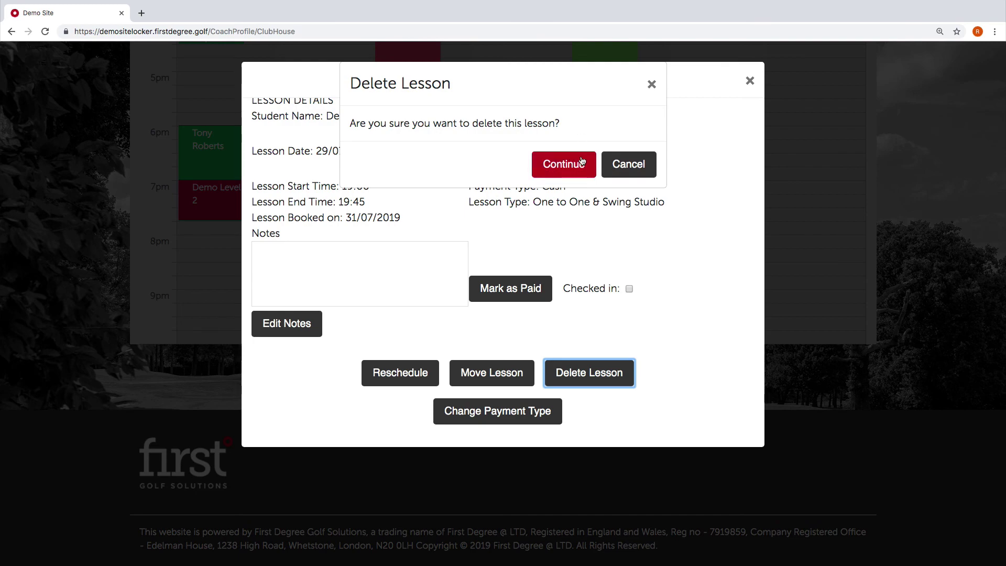
{"action": "left_click", "coordinate": [580, 166]}
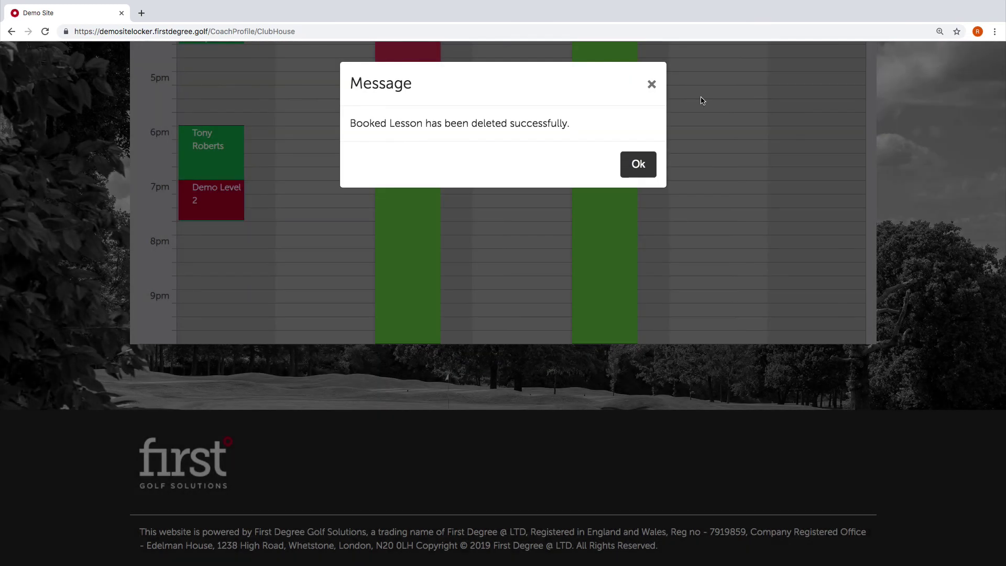
{"action": "left_click", "coordinate": [631, 167]}
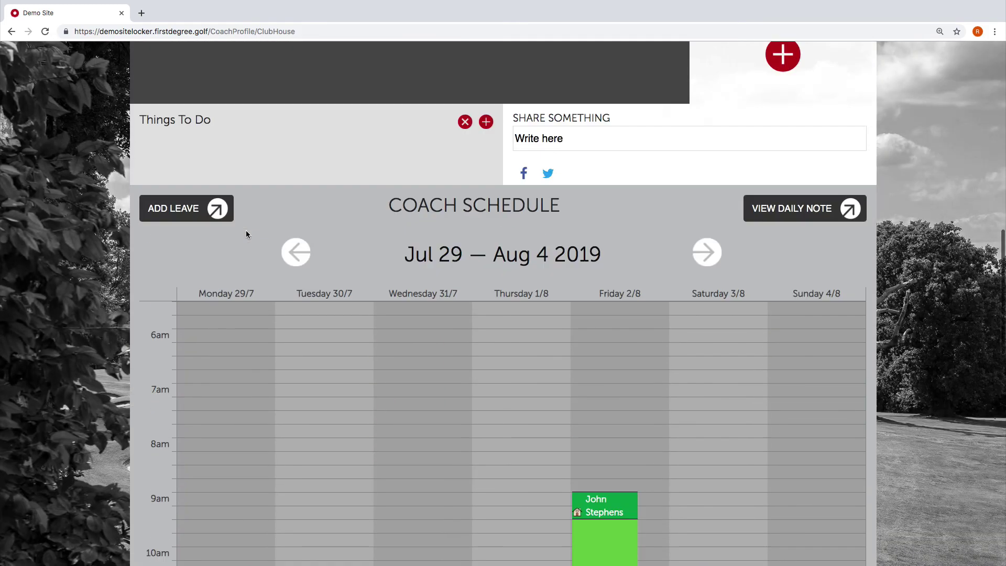
- Start a past lesson booking for the last student in the list and set the lesson date to 29/07/2019
{"action": "scroll", "coordinate": [245, 232], "scroll_direction": "up", "scroll_amount": 15}
{"action": "scroll", "coordinate": [257, 237], "scroll_direction": "up", "scroll_amount": 10}
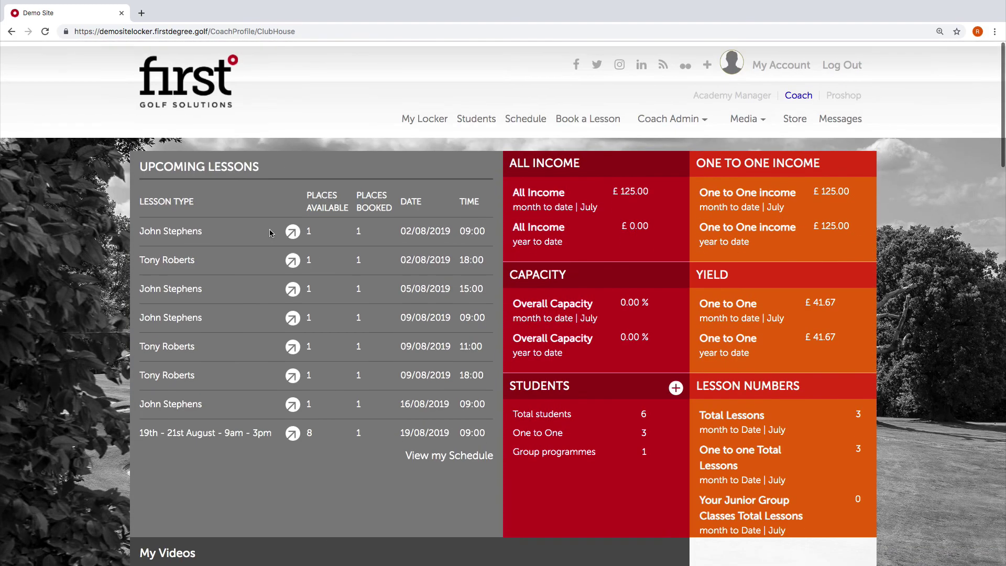
{"action": "left_click", "coordinate": [561, 114]}
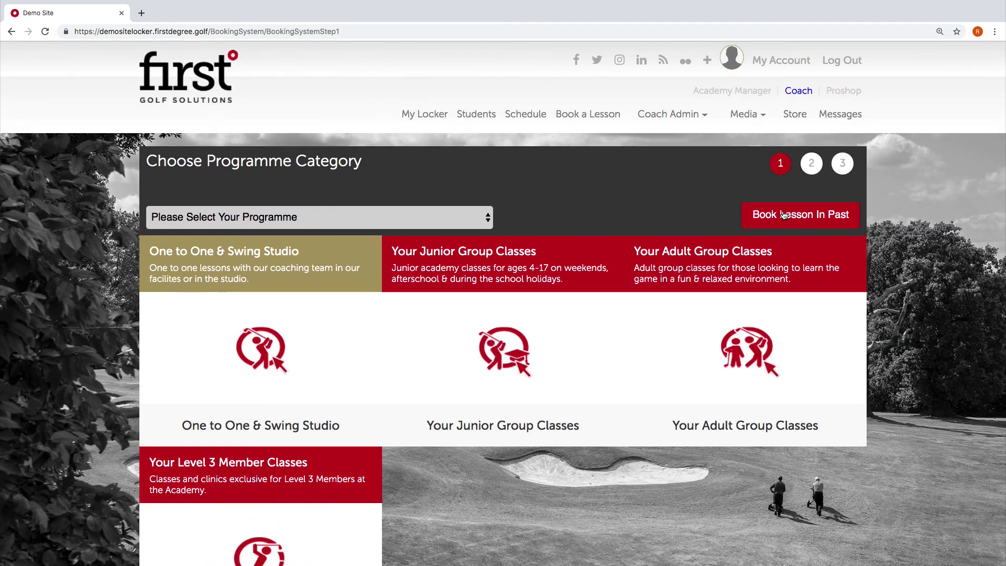
{"action": "left_click", "coordinate": [784, 215]}
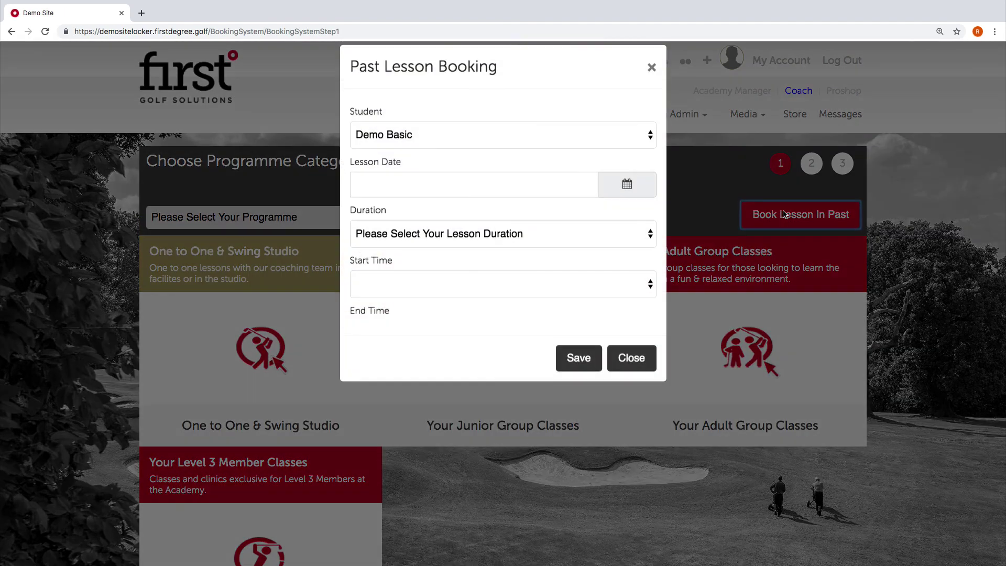
{"action": "left_click", "coordinate": [493, 152]}
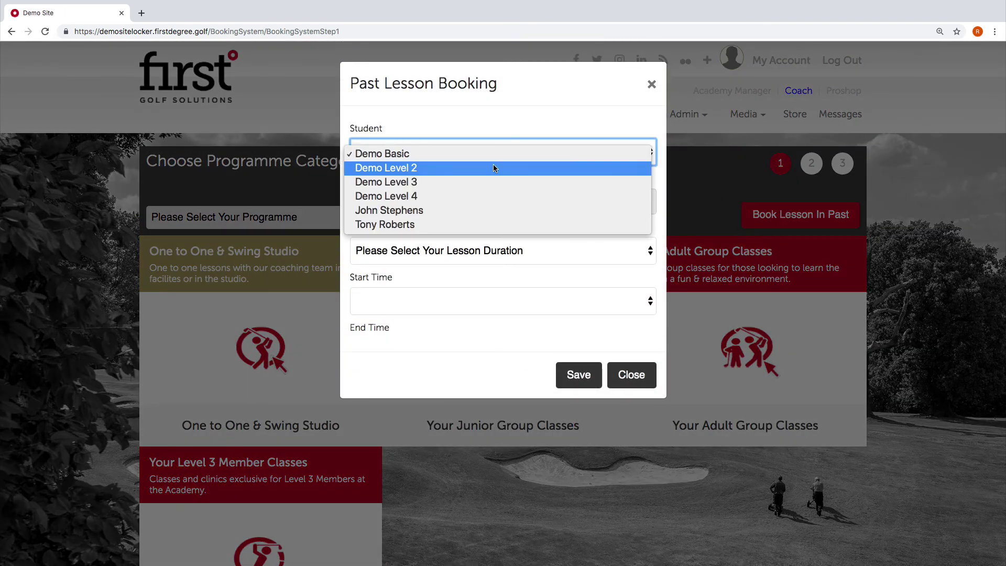
{"action": "left_click", "coordinate": [473, 222]}
{"action": "left_click", "coordinate": [611, 208]}
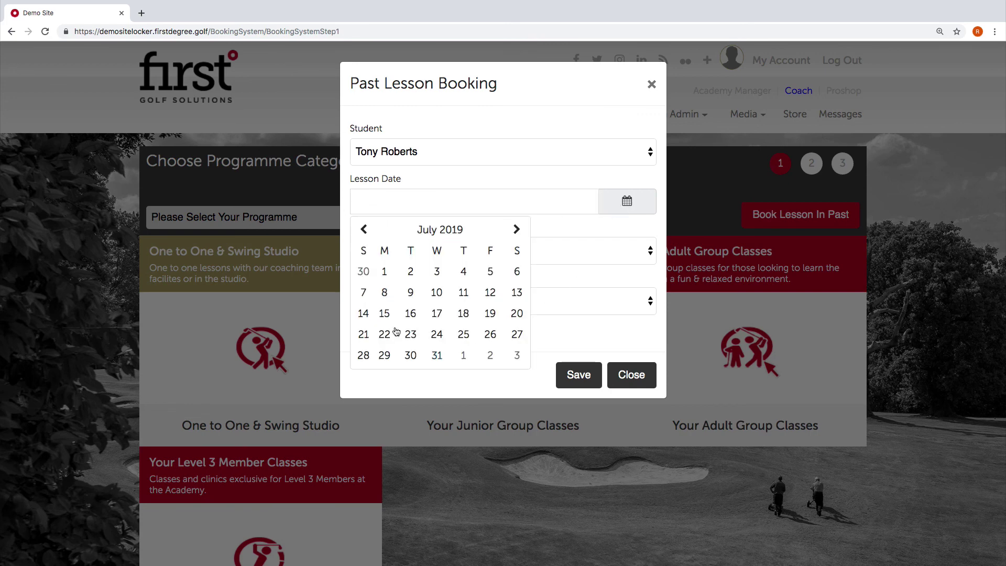
{"action": "left_click", "coordinate": [384, 355]}
- Set the past lesson's duration to 30 Mins and its start time to 07:00 PM, and save the booking
{"action": "left_click", "coordinate": [445, 253]}
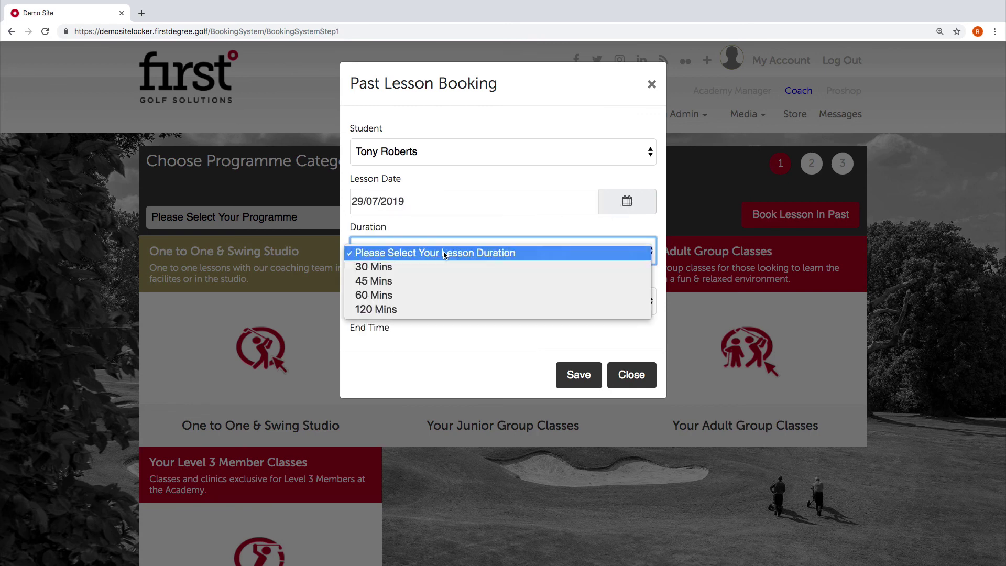
{"action": "left_click", "coordinate": [437, 267]}
{"action": "left_click", "coordinate": [408, 296]}
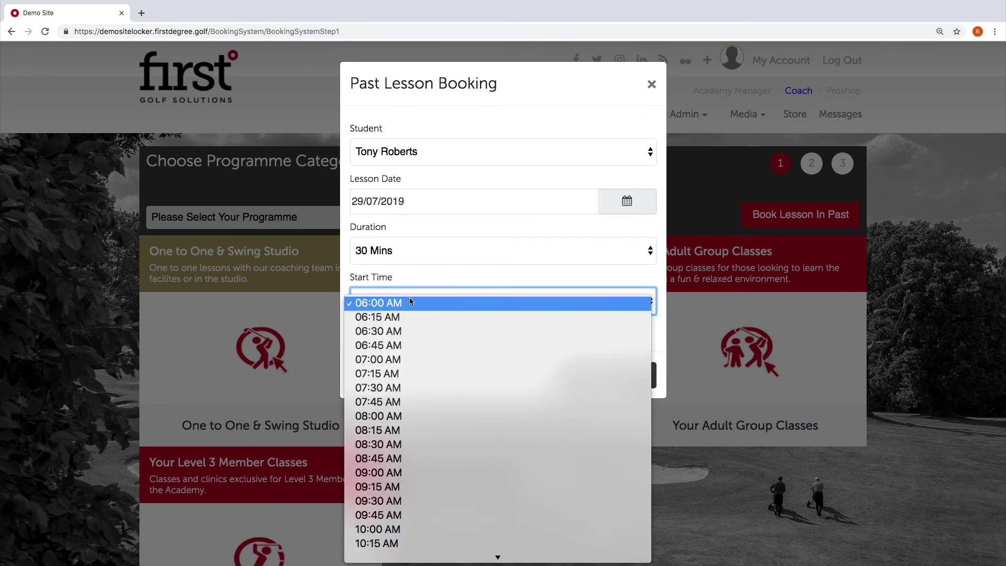
{"action": "left_click", "coordinate": [446, 456]}
{"action": "left_click", "coordinate": [406, 298]}
{"action": "scroll", "coordinate": [406, 298], "scroll_direction": "down", "scroll_amount": 10}
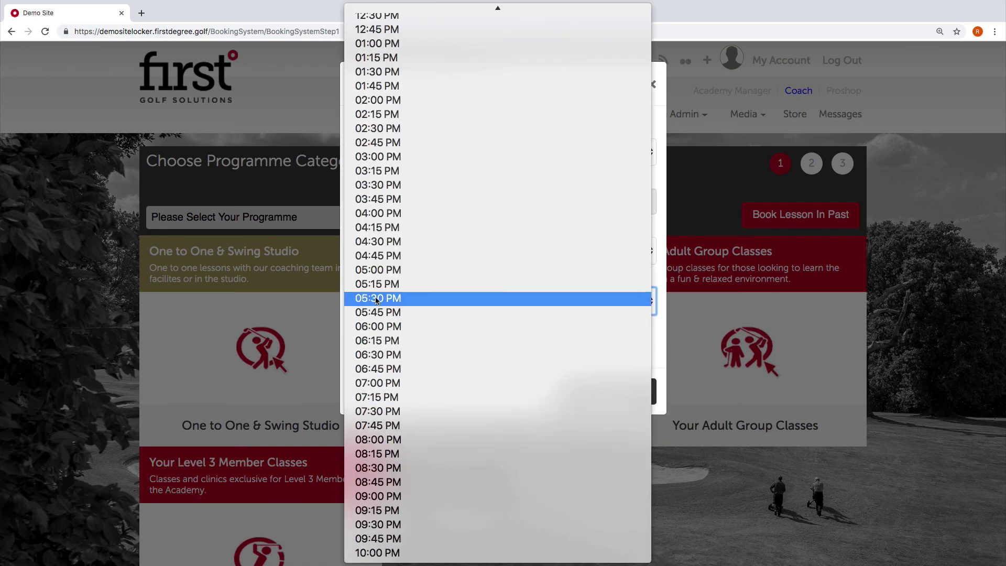
{"action": "left_click", "coordinate": [430, 387]}
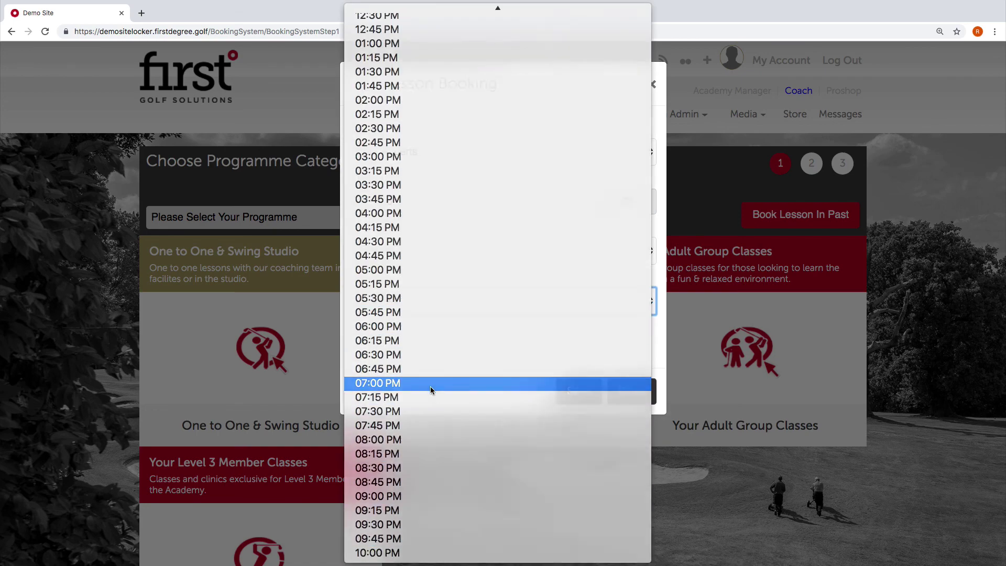
{"action": "left_click", "coordinate": [566, 388]}
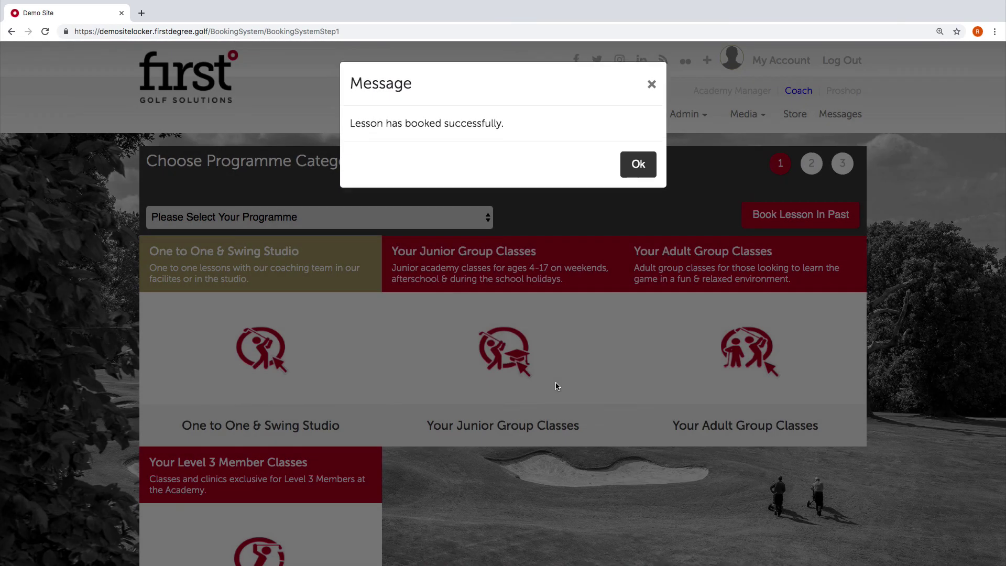
{"action": "left_click", "coordinate": [638, 163]}
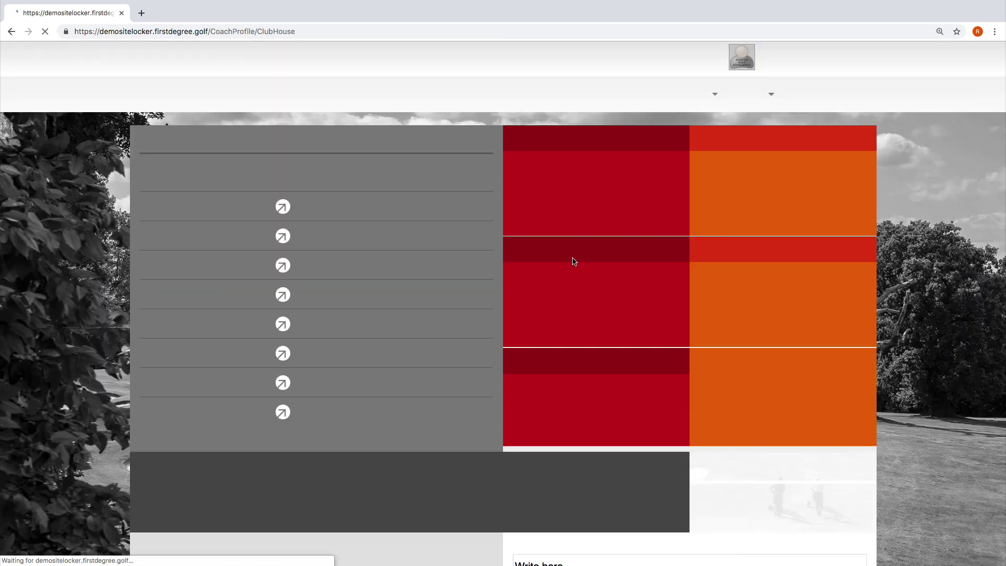
- Mark the Monday 29/7 7pm lesson in the coach schedule as paid, with Cash as the subpayment type
{"action": "scroll", "coordinate": [571, 265], "scroll_direction": "down", "scroll_amount": 3}
{"action": "scroll", "coordinate": [567, 275], "scroll_direction": "down", "scroll_amount": 5}
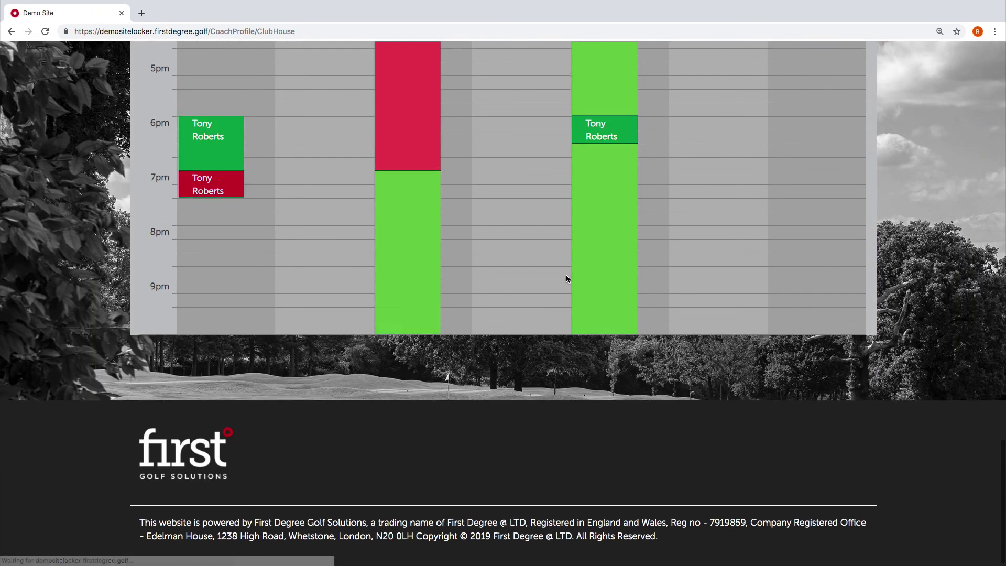
{"action": "scroll", "coordinate": [566, 278], "scroll_direction": "up", "scroll_amount": 3}
{"action": "left_click", "coordinate": [224, 314]}
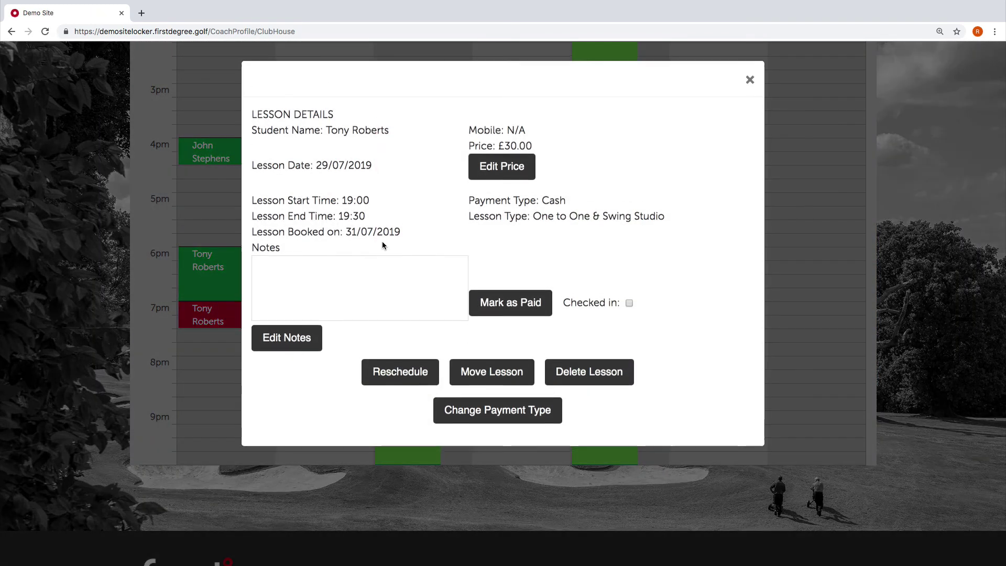
{"action": "left_click", "coordinate": [516, 314]}
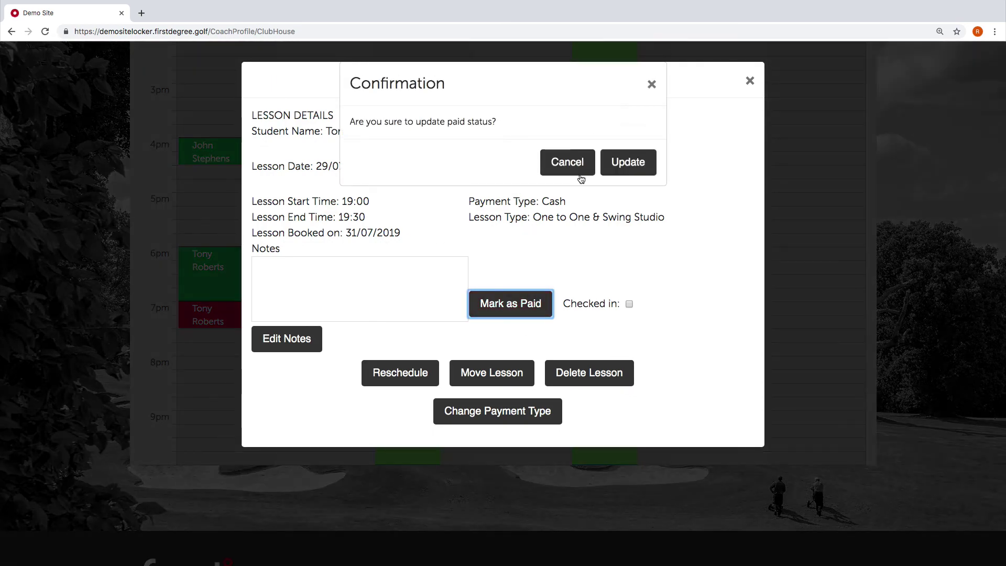
{"action": "left_click", "coordinate": [623, 154]}
{"action": "left_click", "coordinate": [573, 198]}
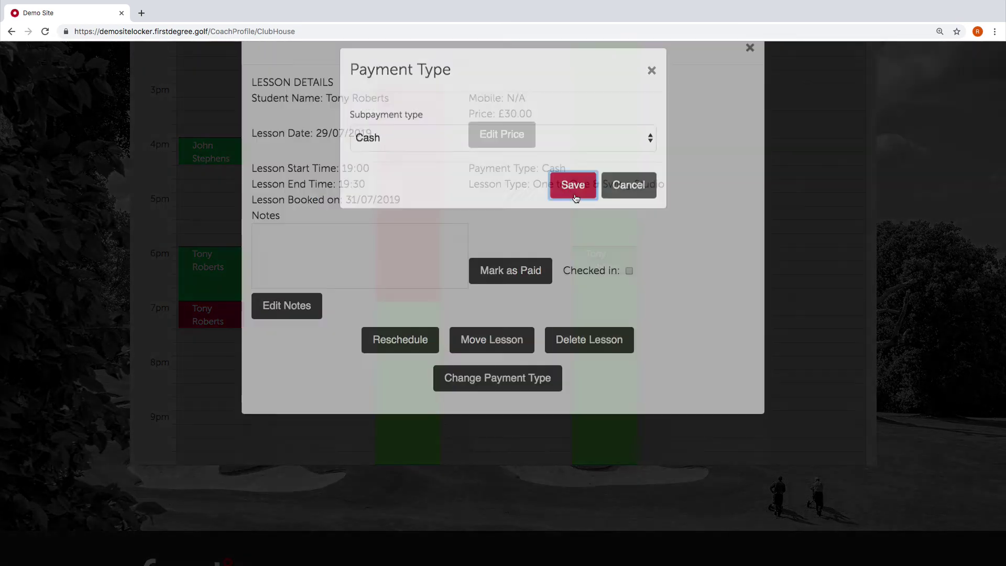
{"action": "left_click", "coordinate": [639, 161]}
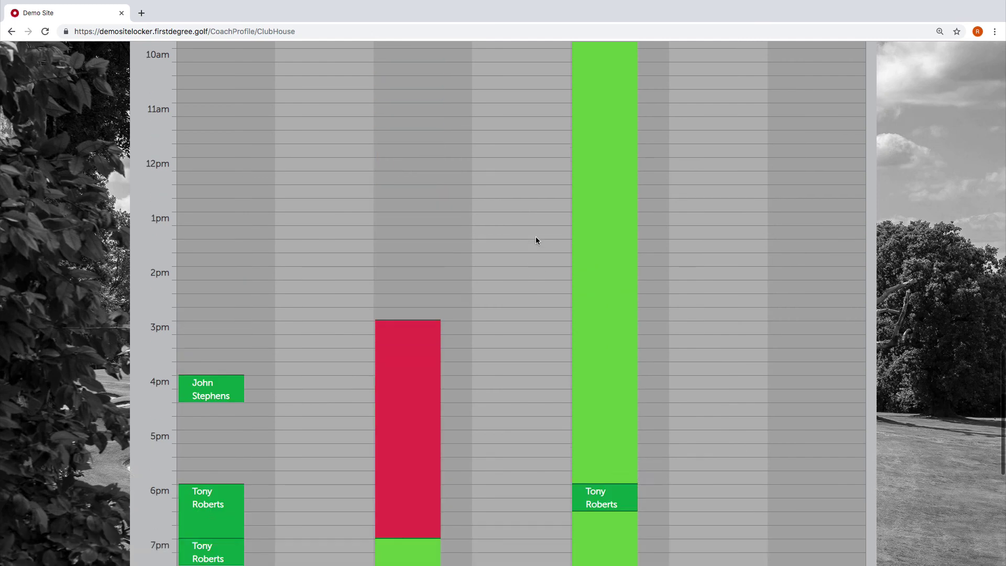